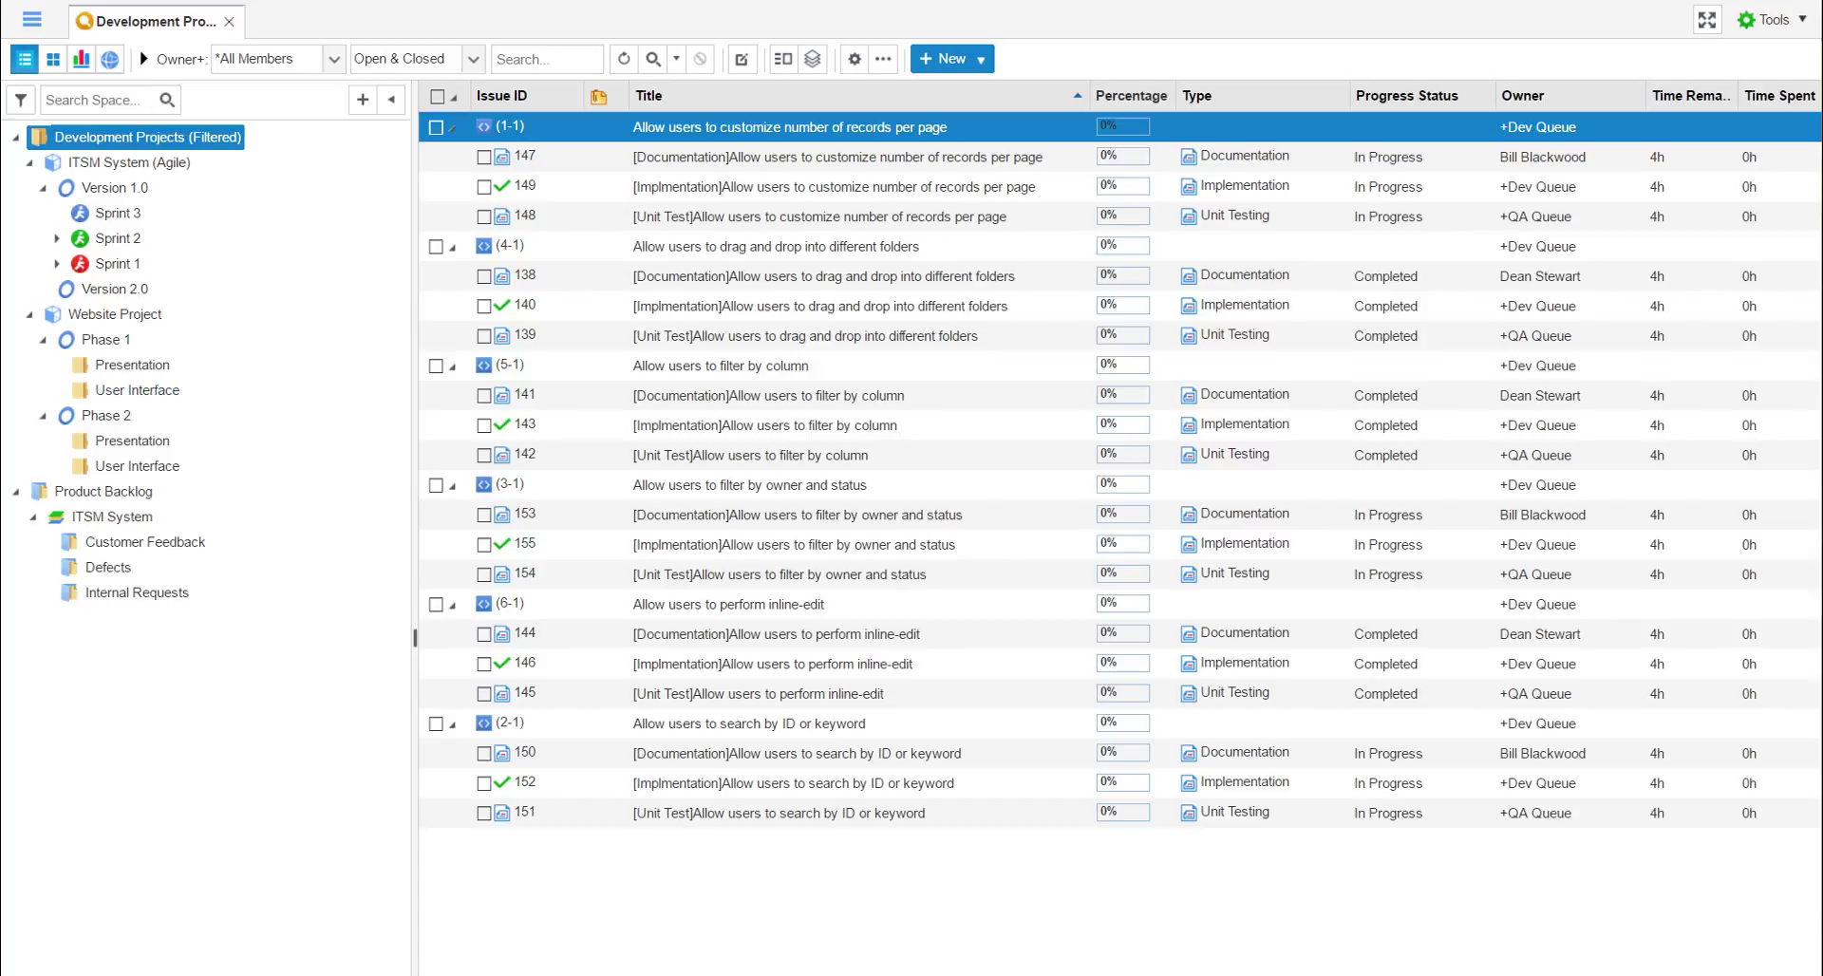
Start a new story in the ITSM System folder of the Product Backlog.
left_click(137, 497)
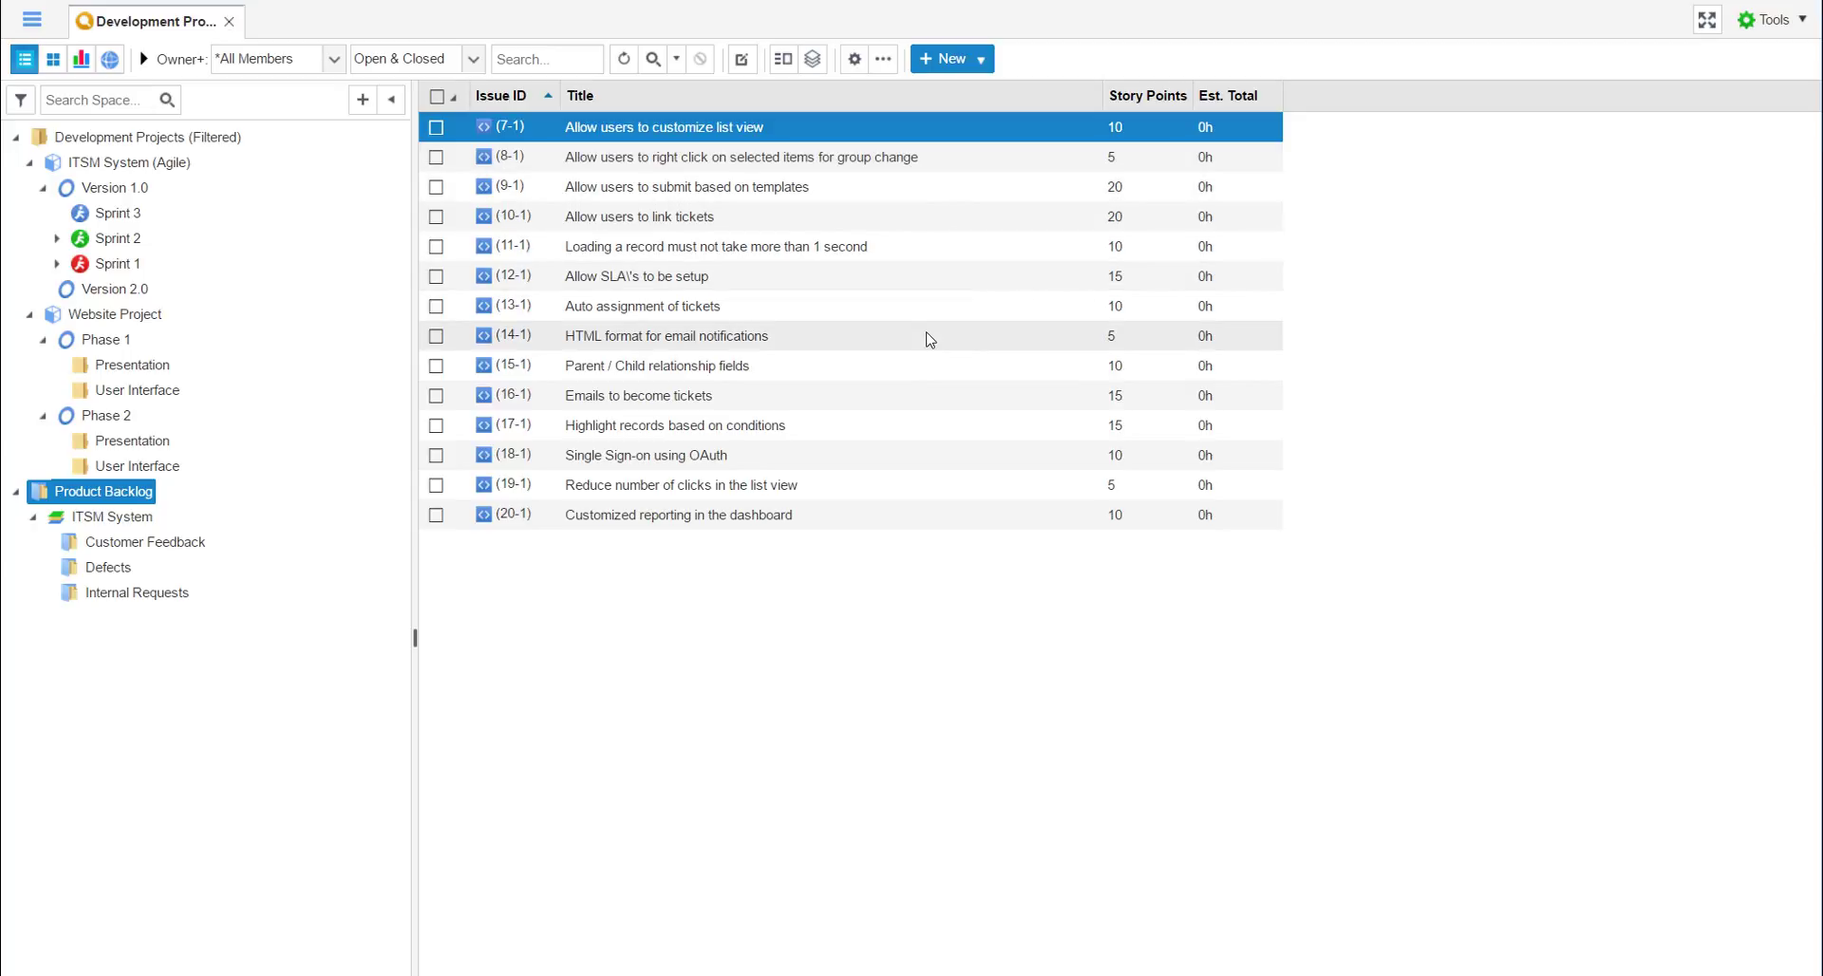
key("Down")
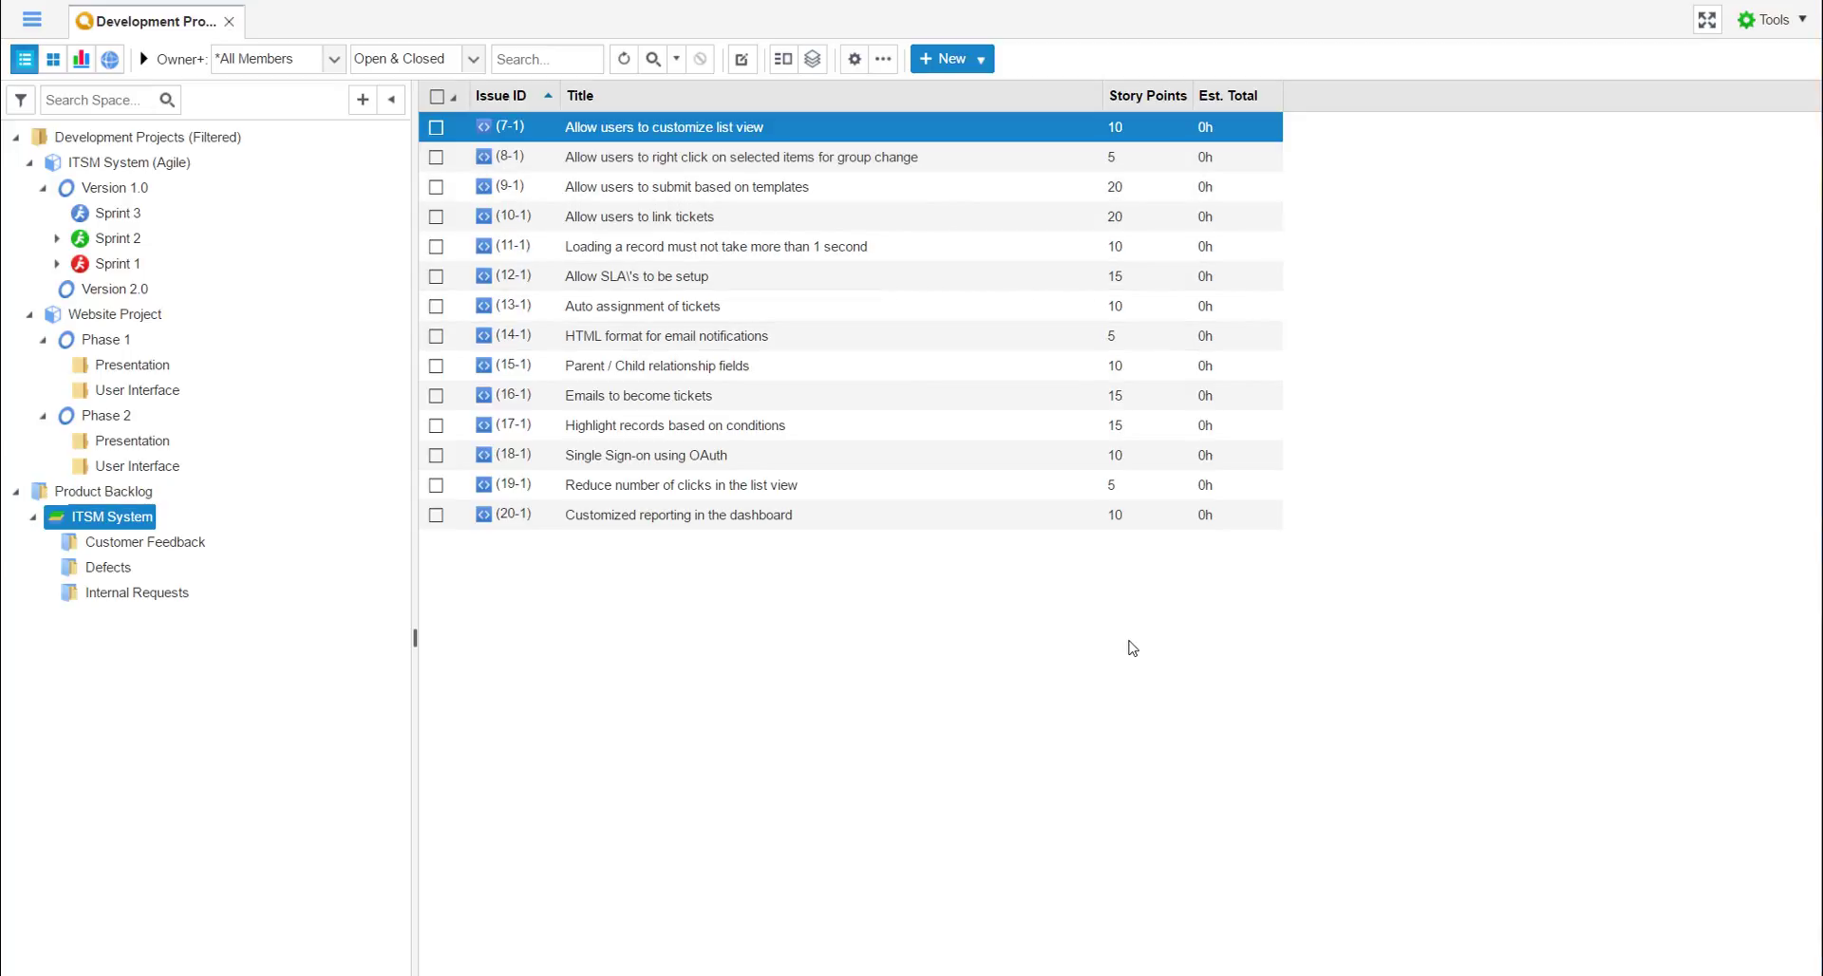
right_click(1044, 602)
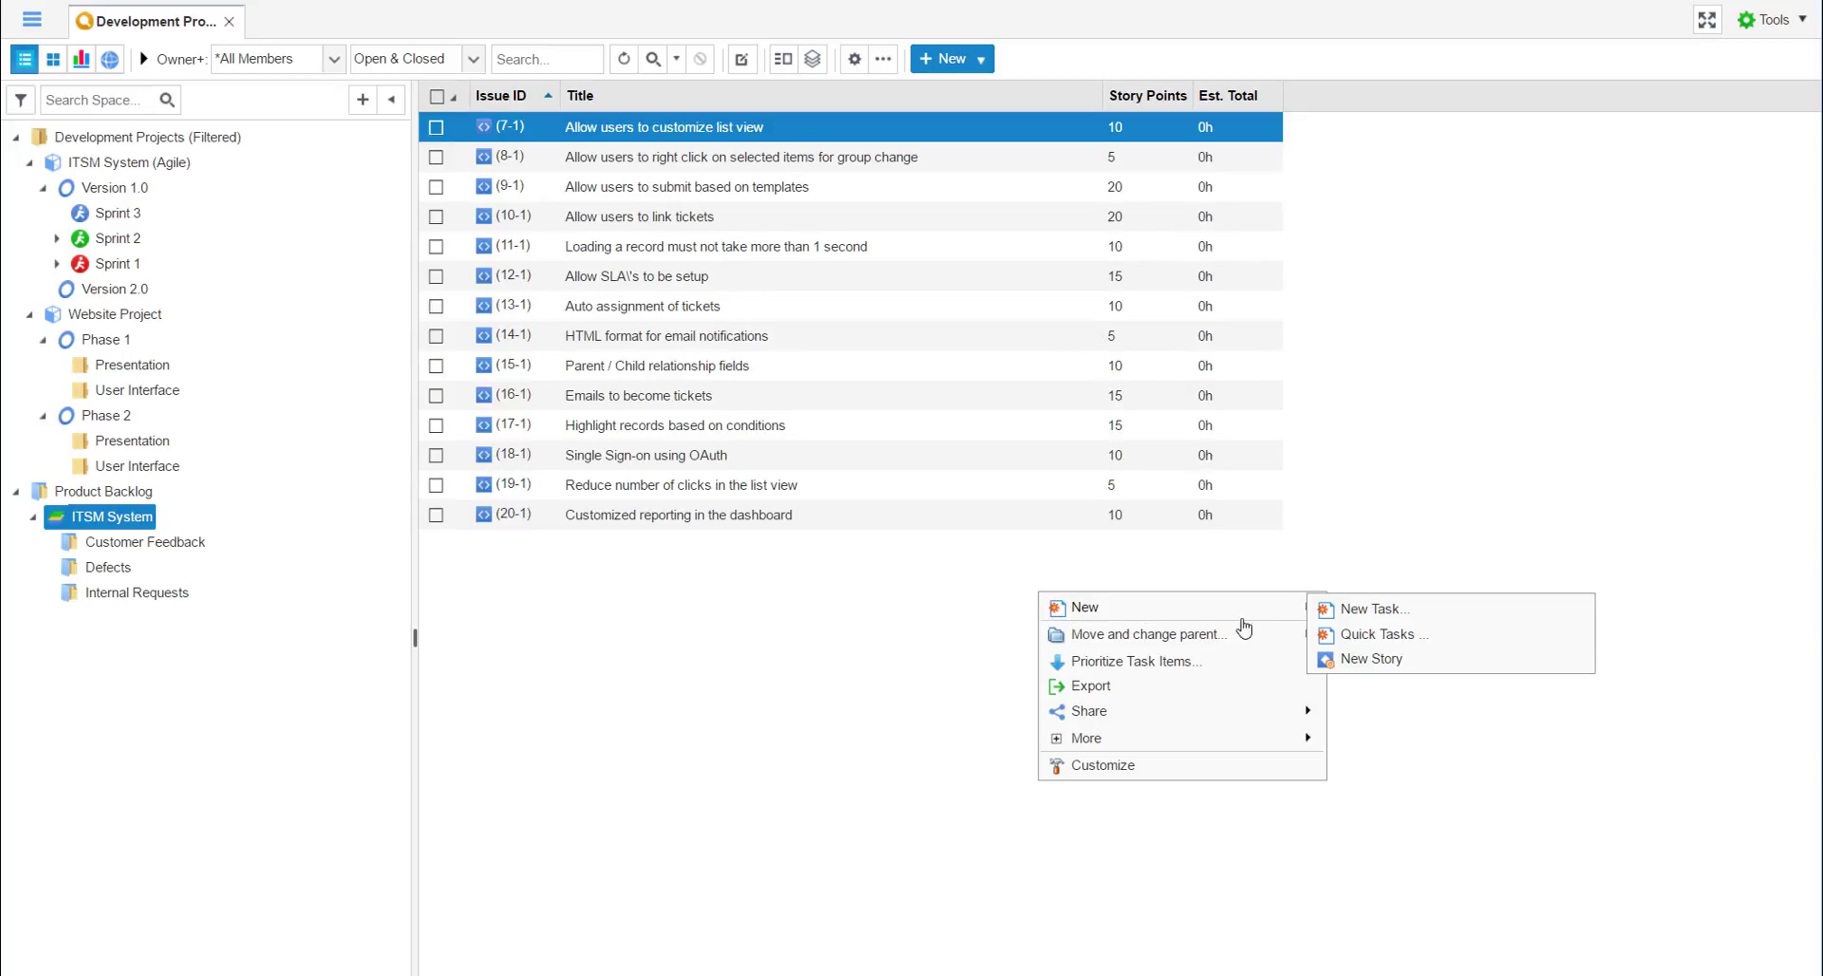
mouse_move(1234, 635)
left_click(1397, 668)
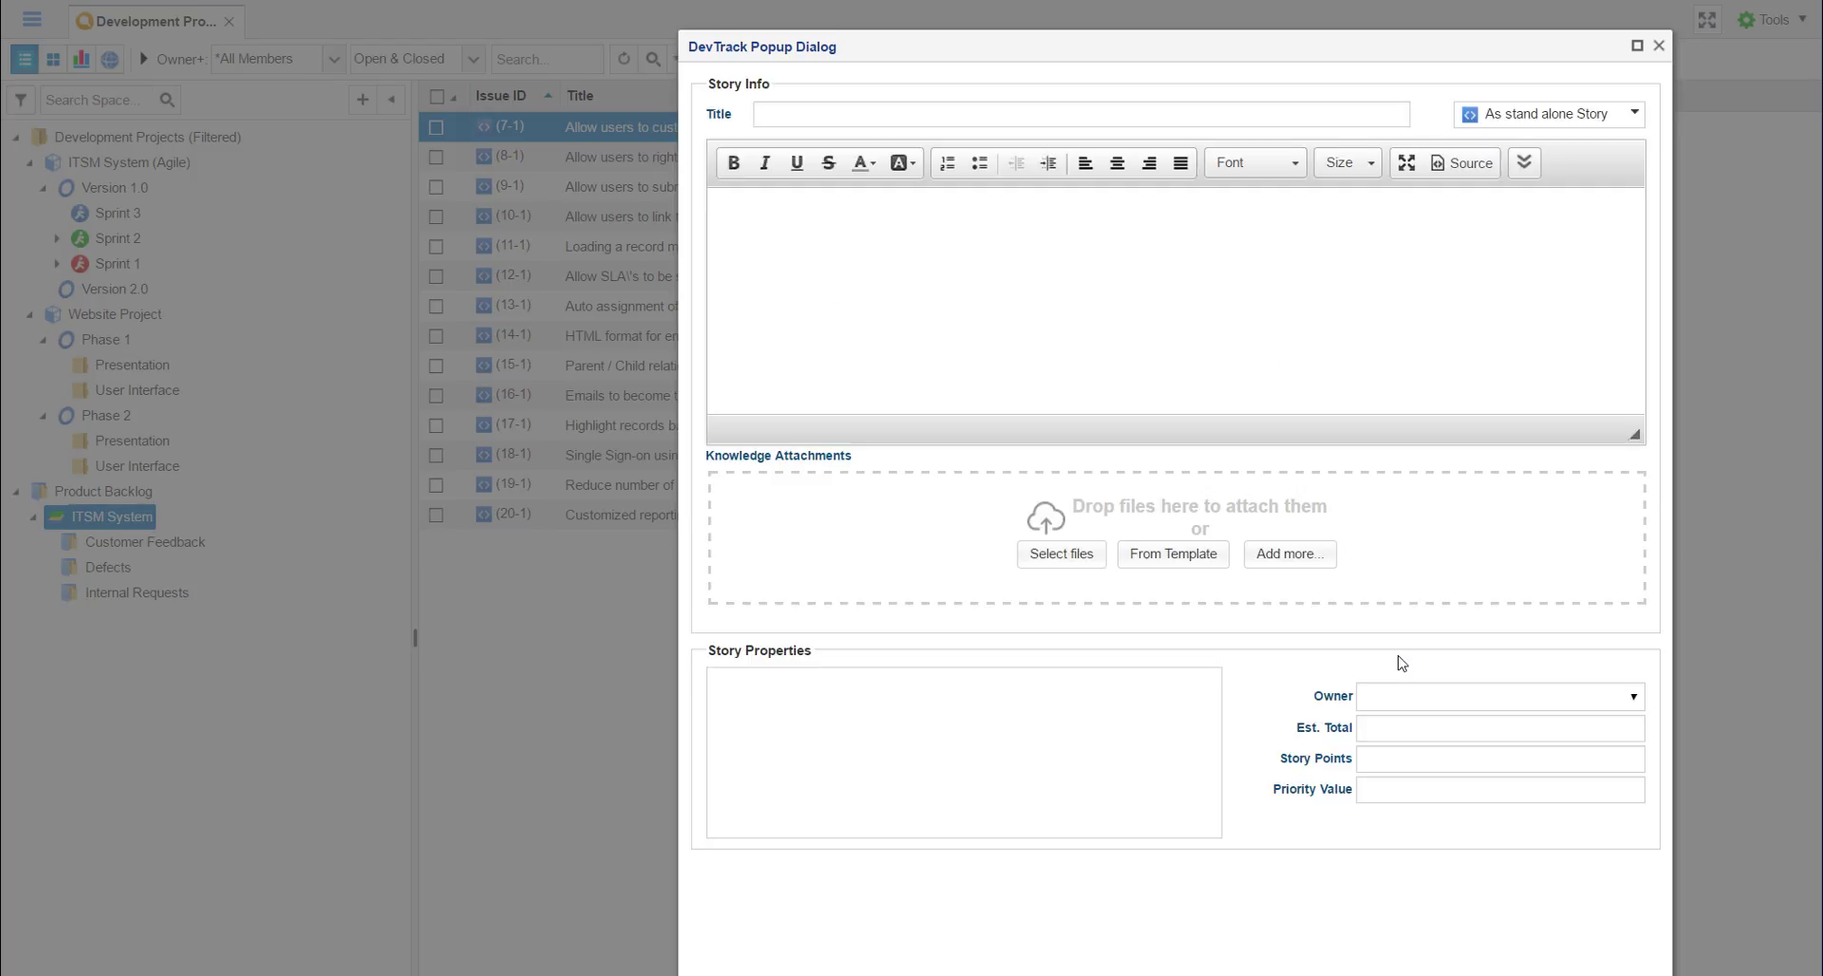
Enter "Allow users to create new tasks" as both the title and the description of the new story.
left_click(1004, 168)
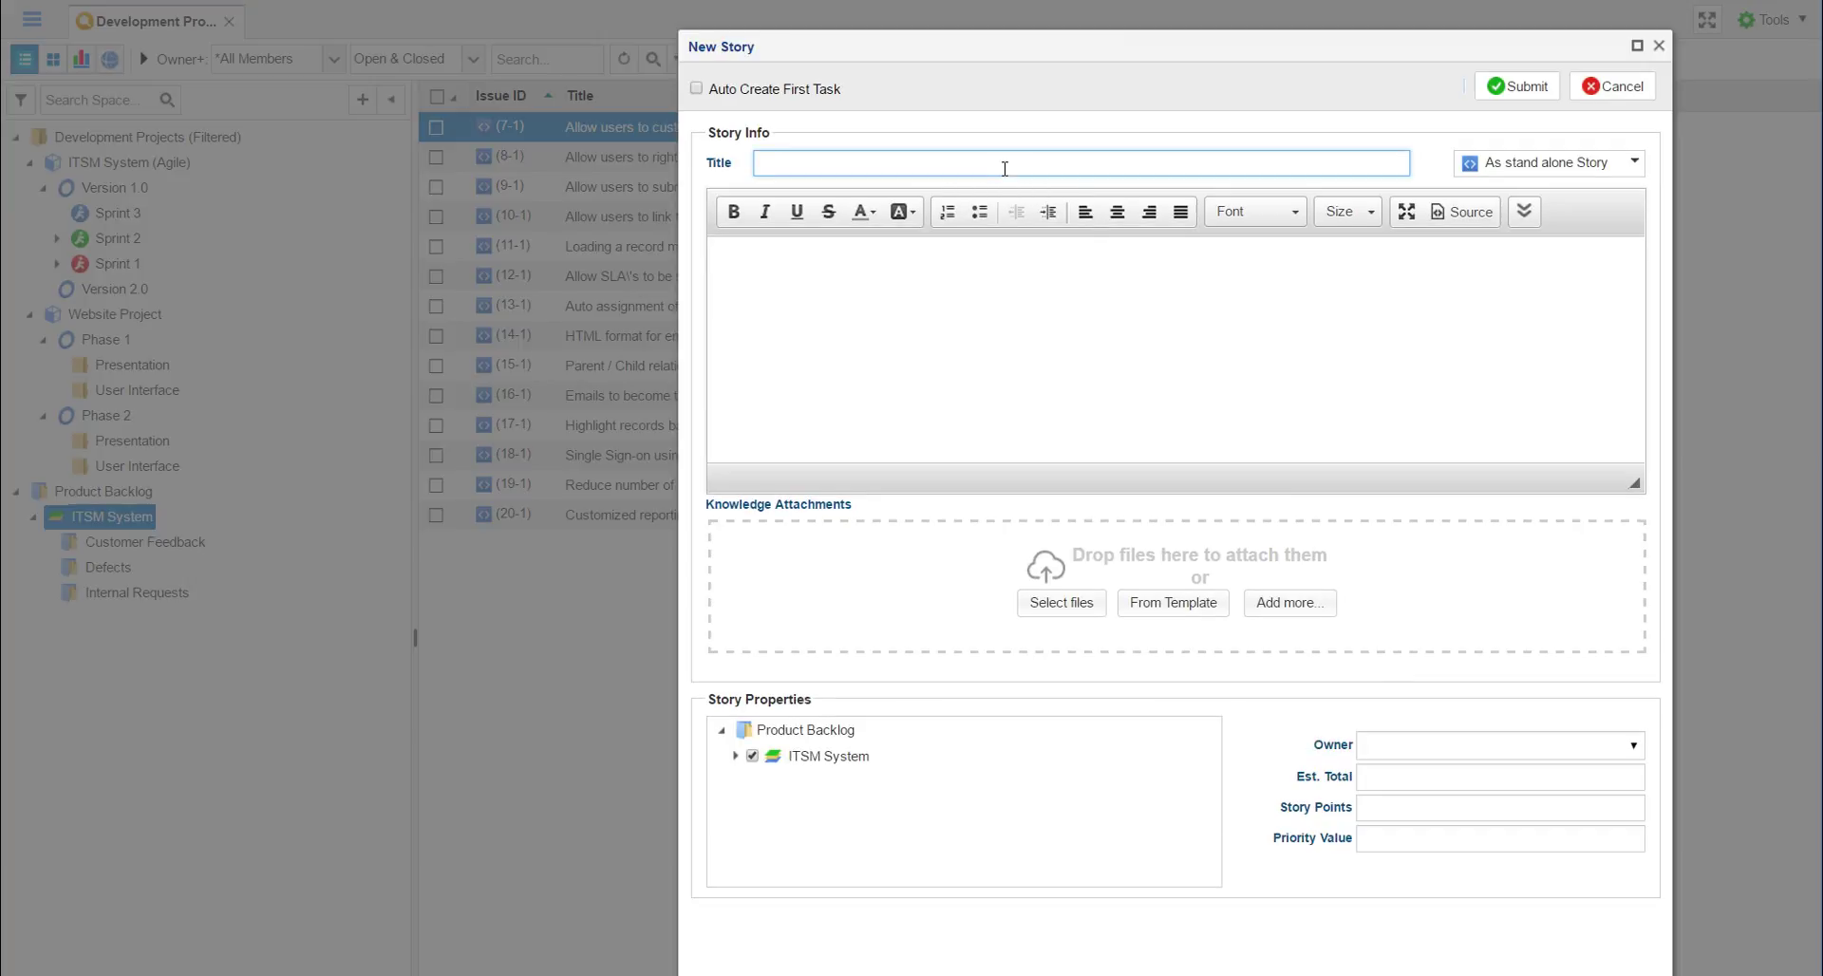
type("Allow users to create new tasks")
left_click(955, 304)
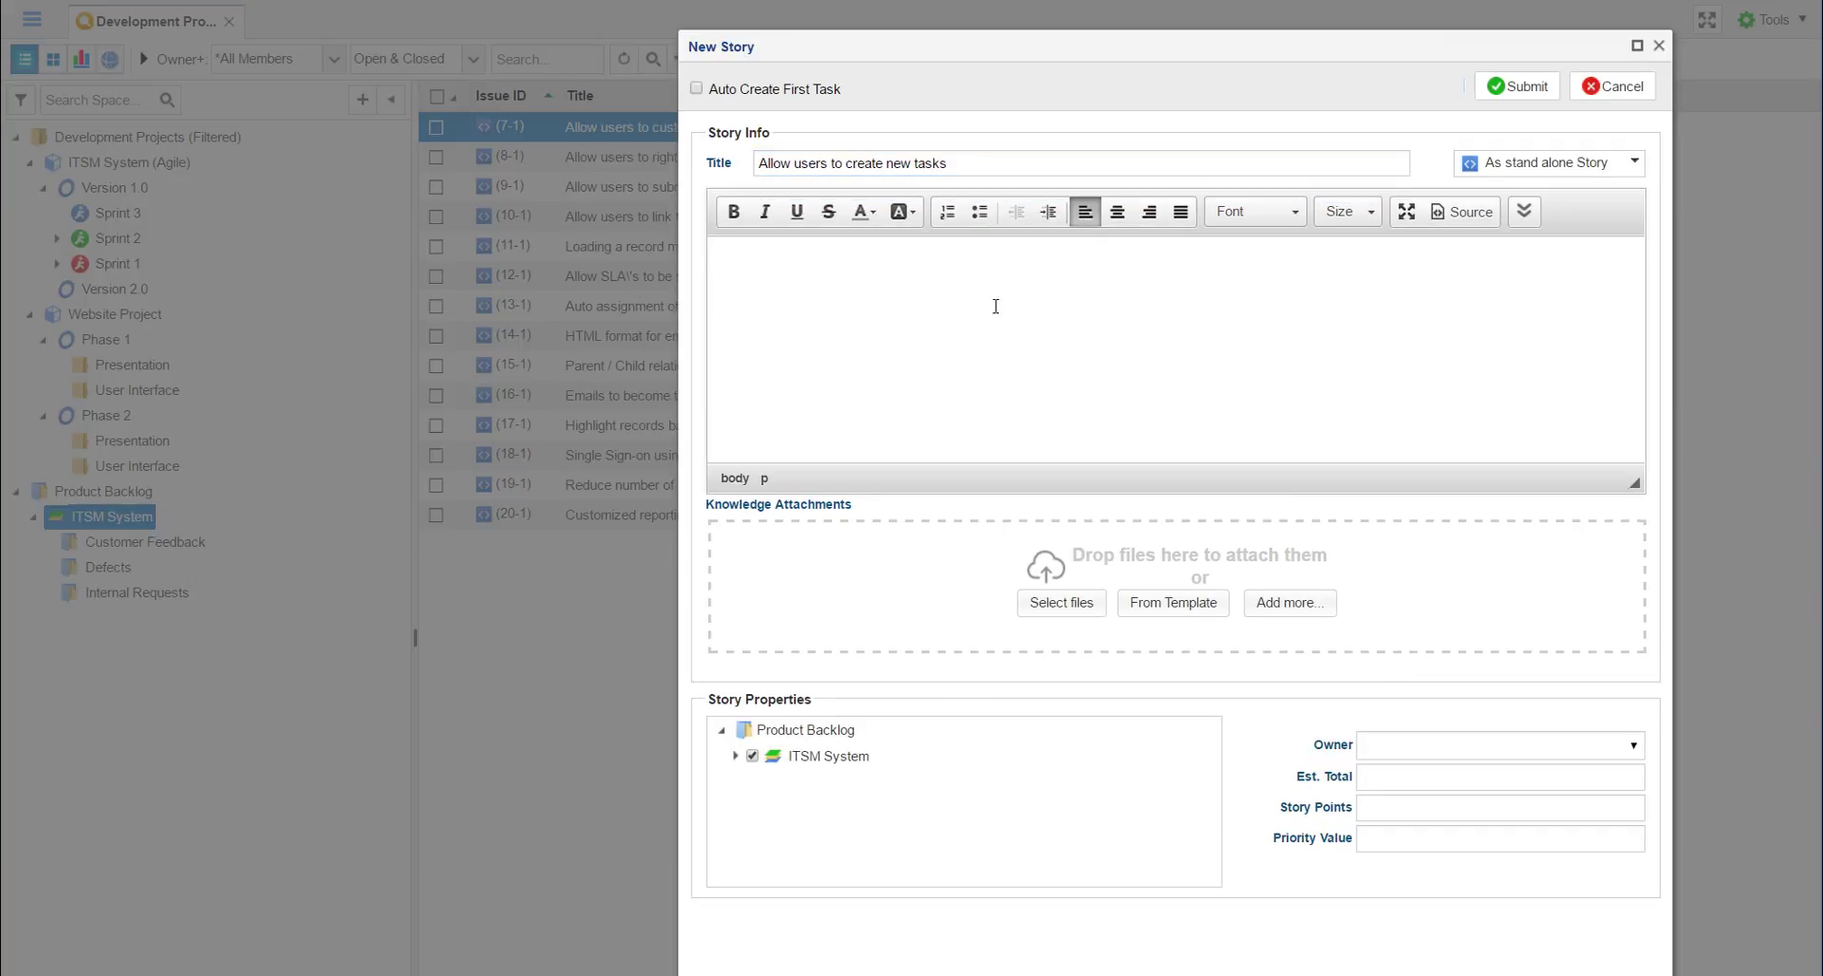
type("Allow users to create new tasks")
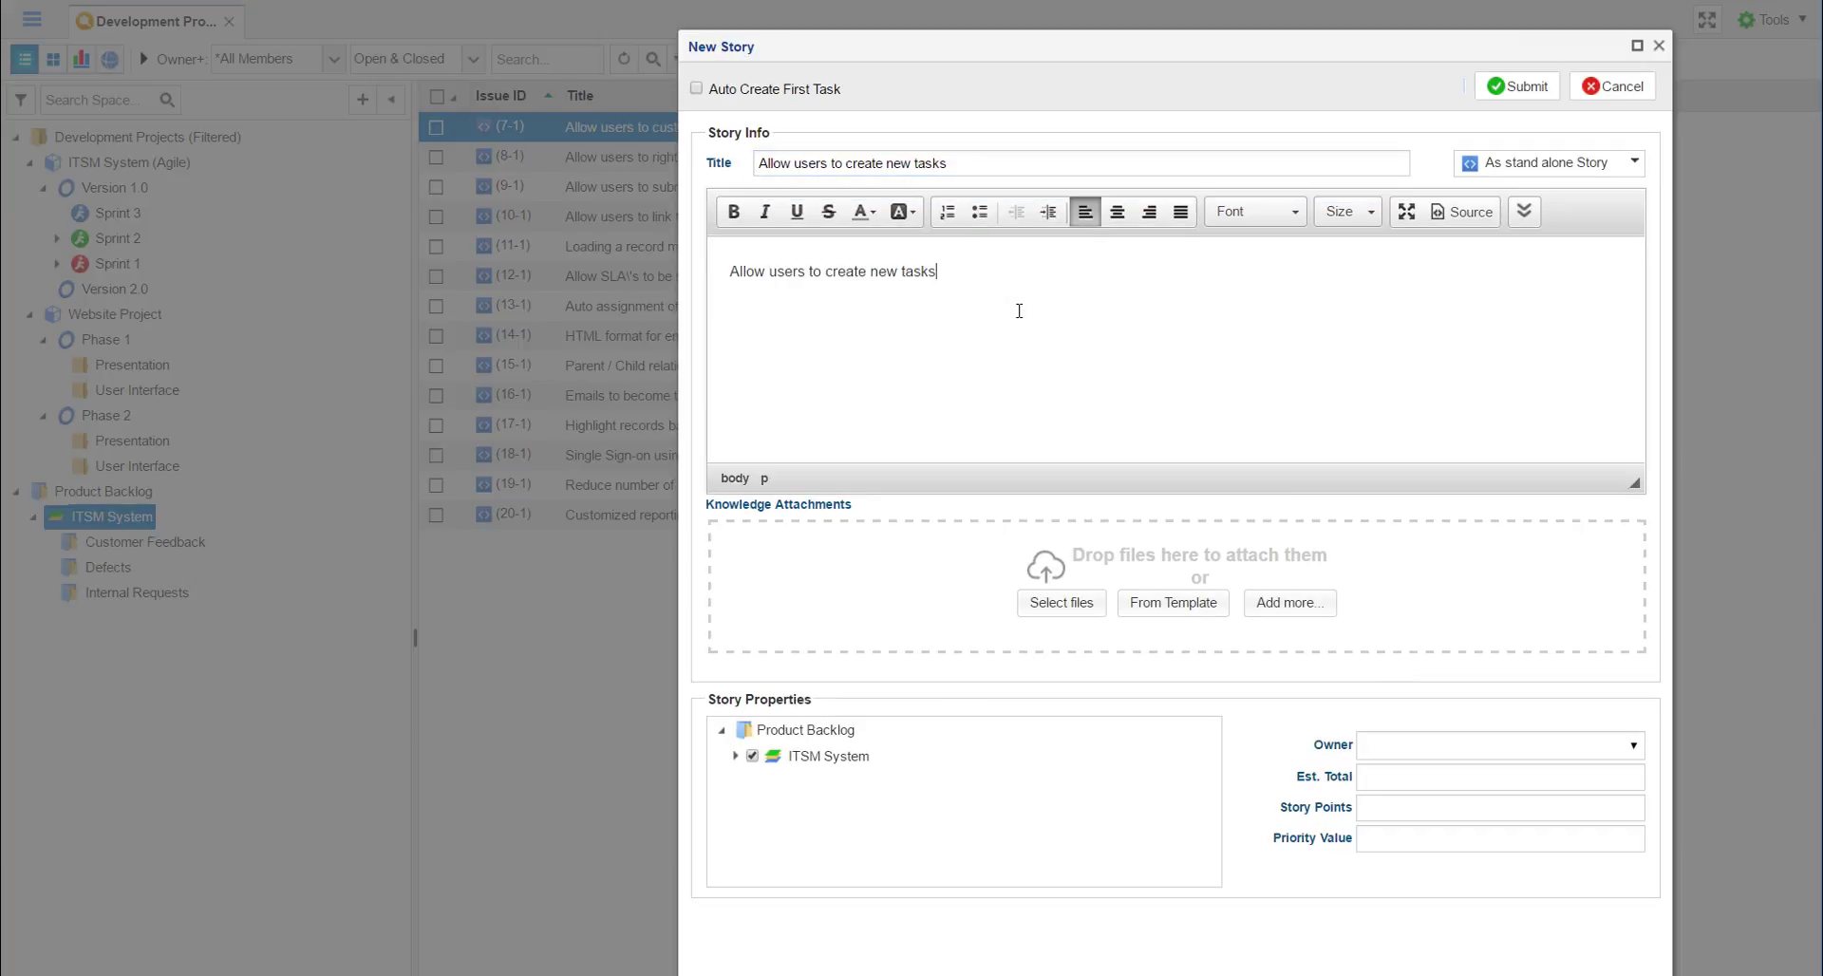
Give the new story 10 story points and submit it to the backlog.
left_click(1415, 746)
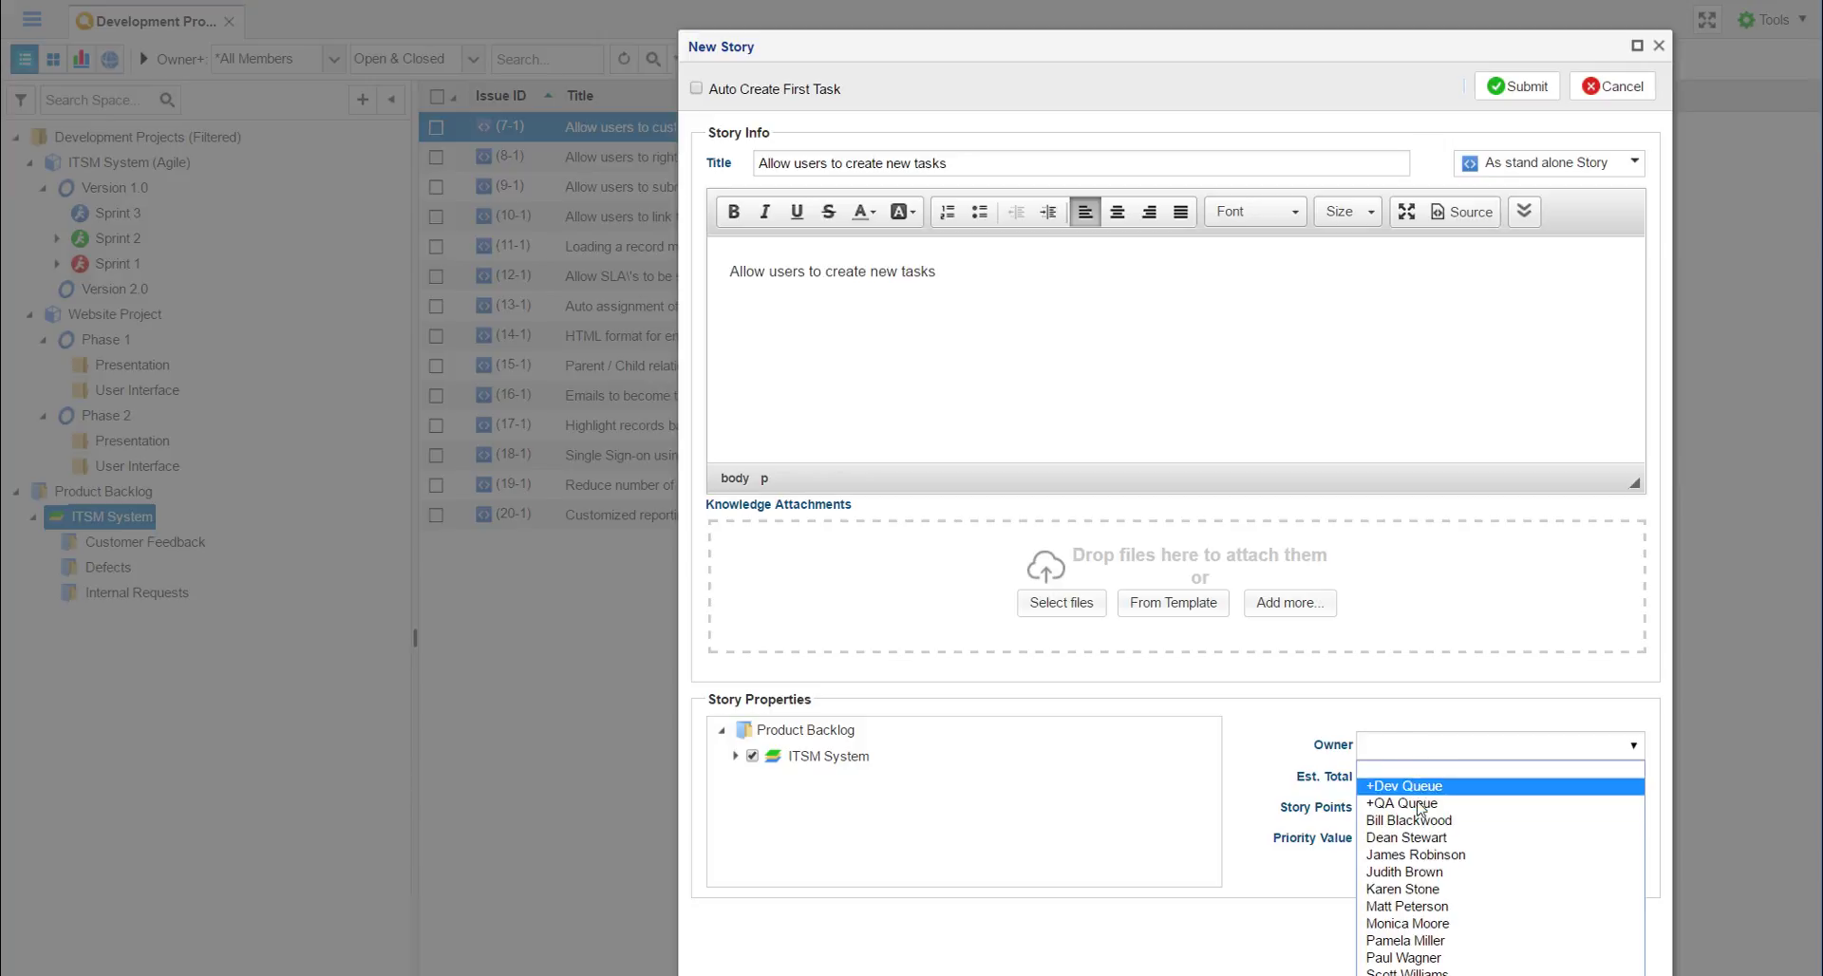
left_click(1337, 802)
left_click(1370, 806)
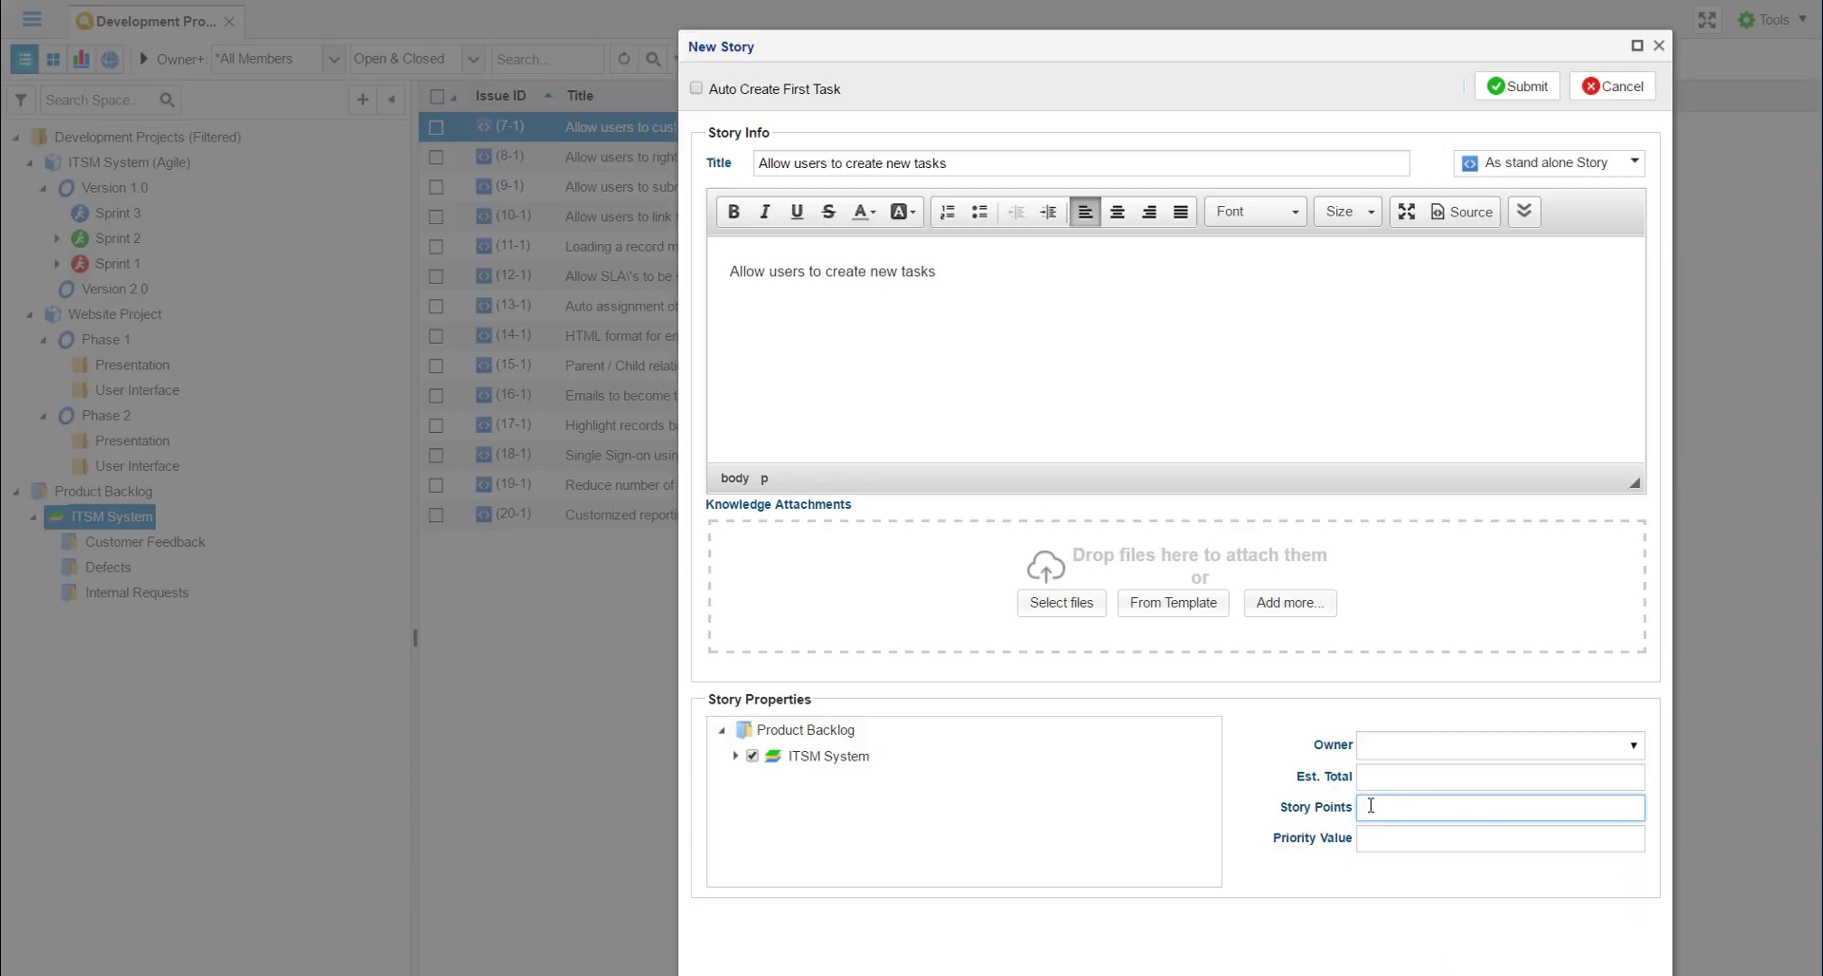
type("10")
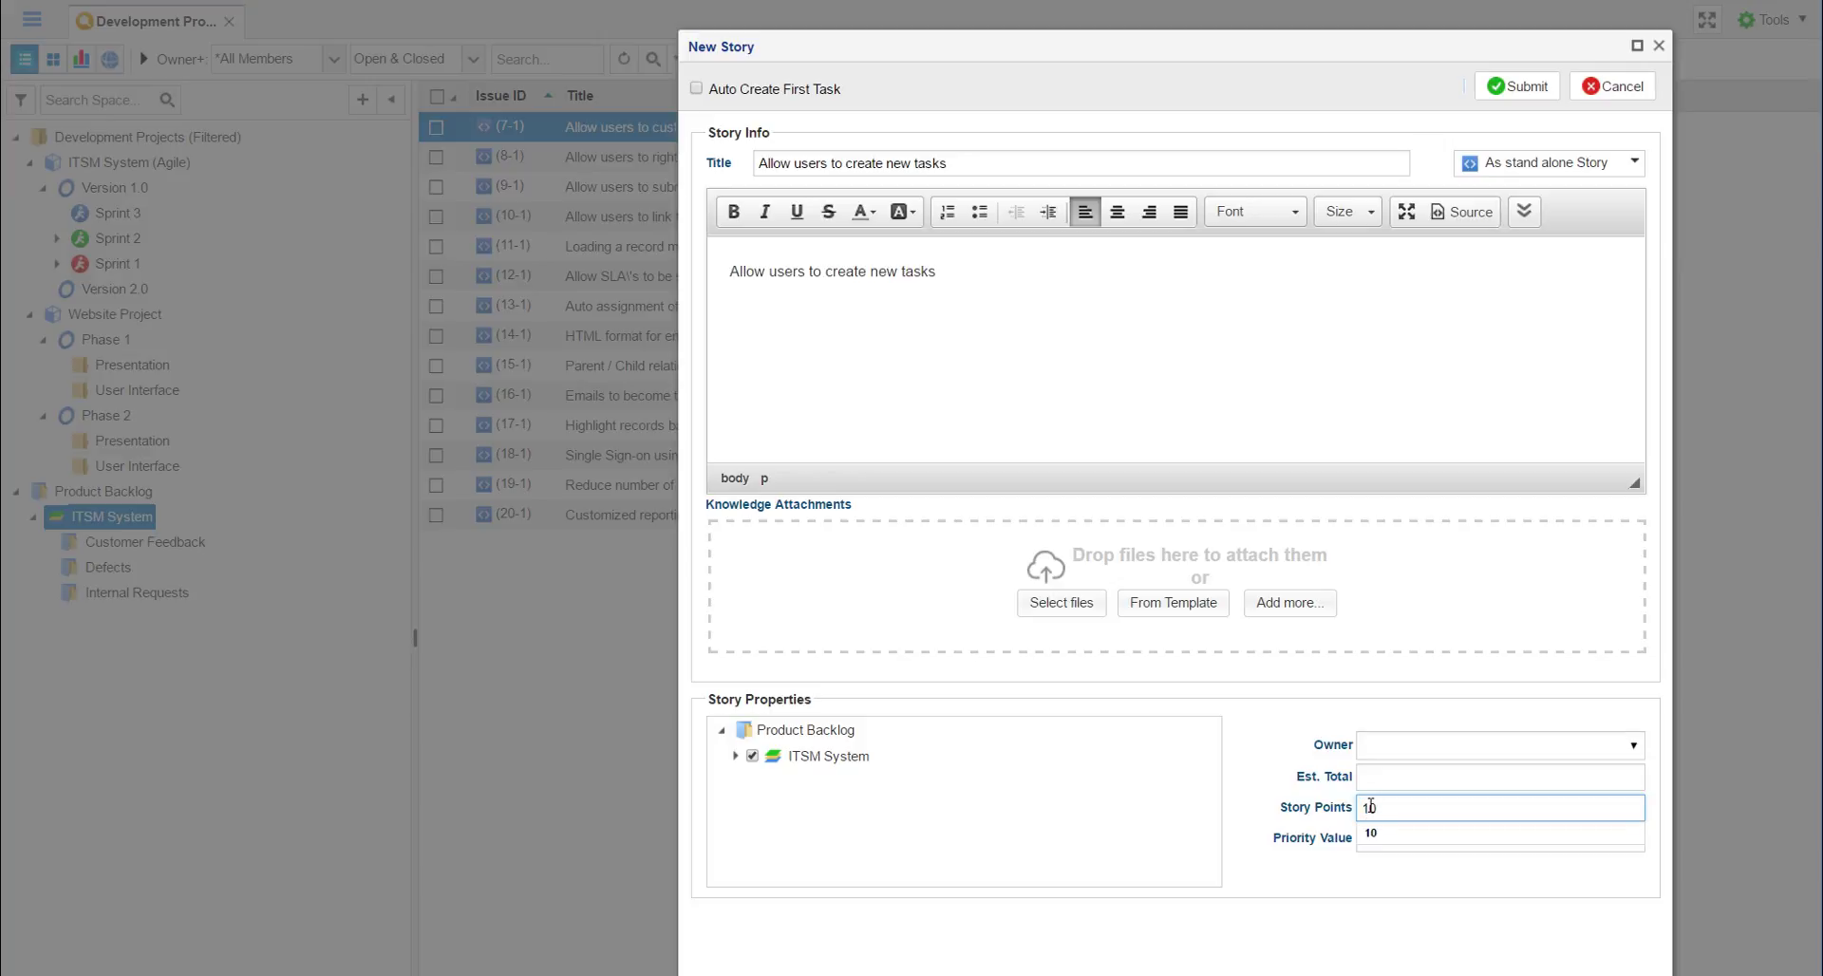
left_click(1521, 87)
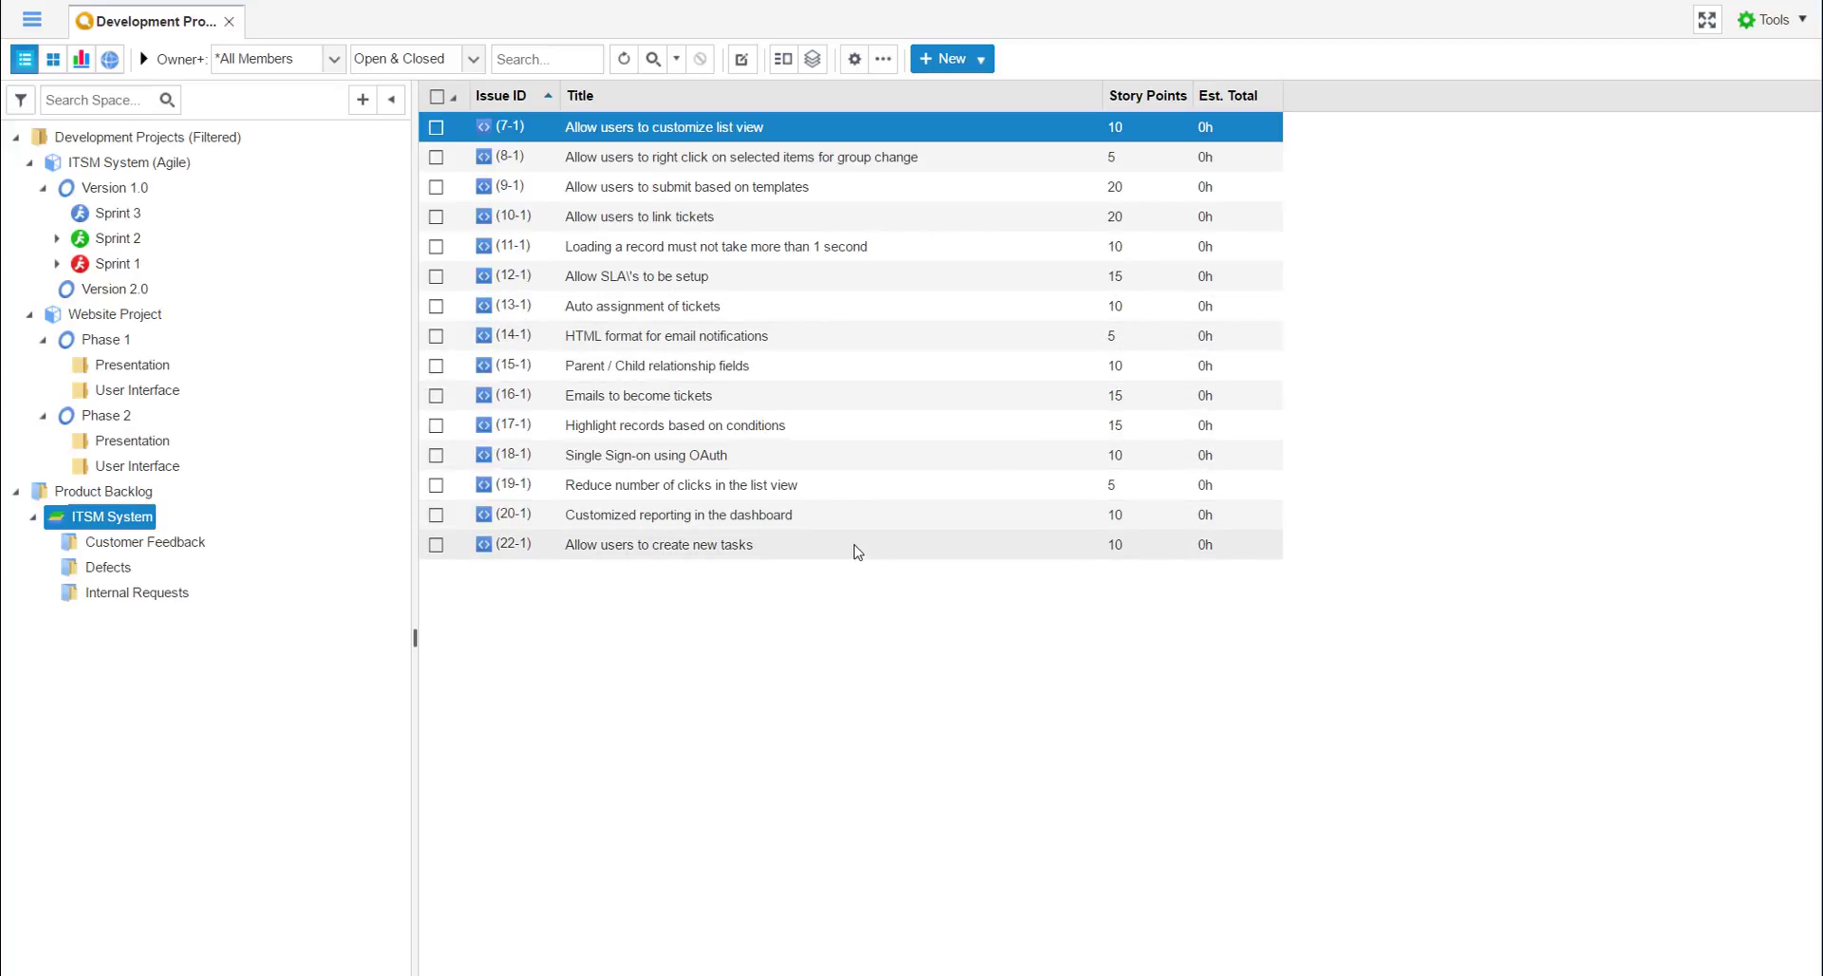
Try moving "Parent / Child relationship fields" up to second place in the task item prioritization, and cancel the reordering.
left_click(858, 551)
right_click(1182, 553)
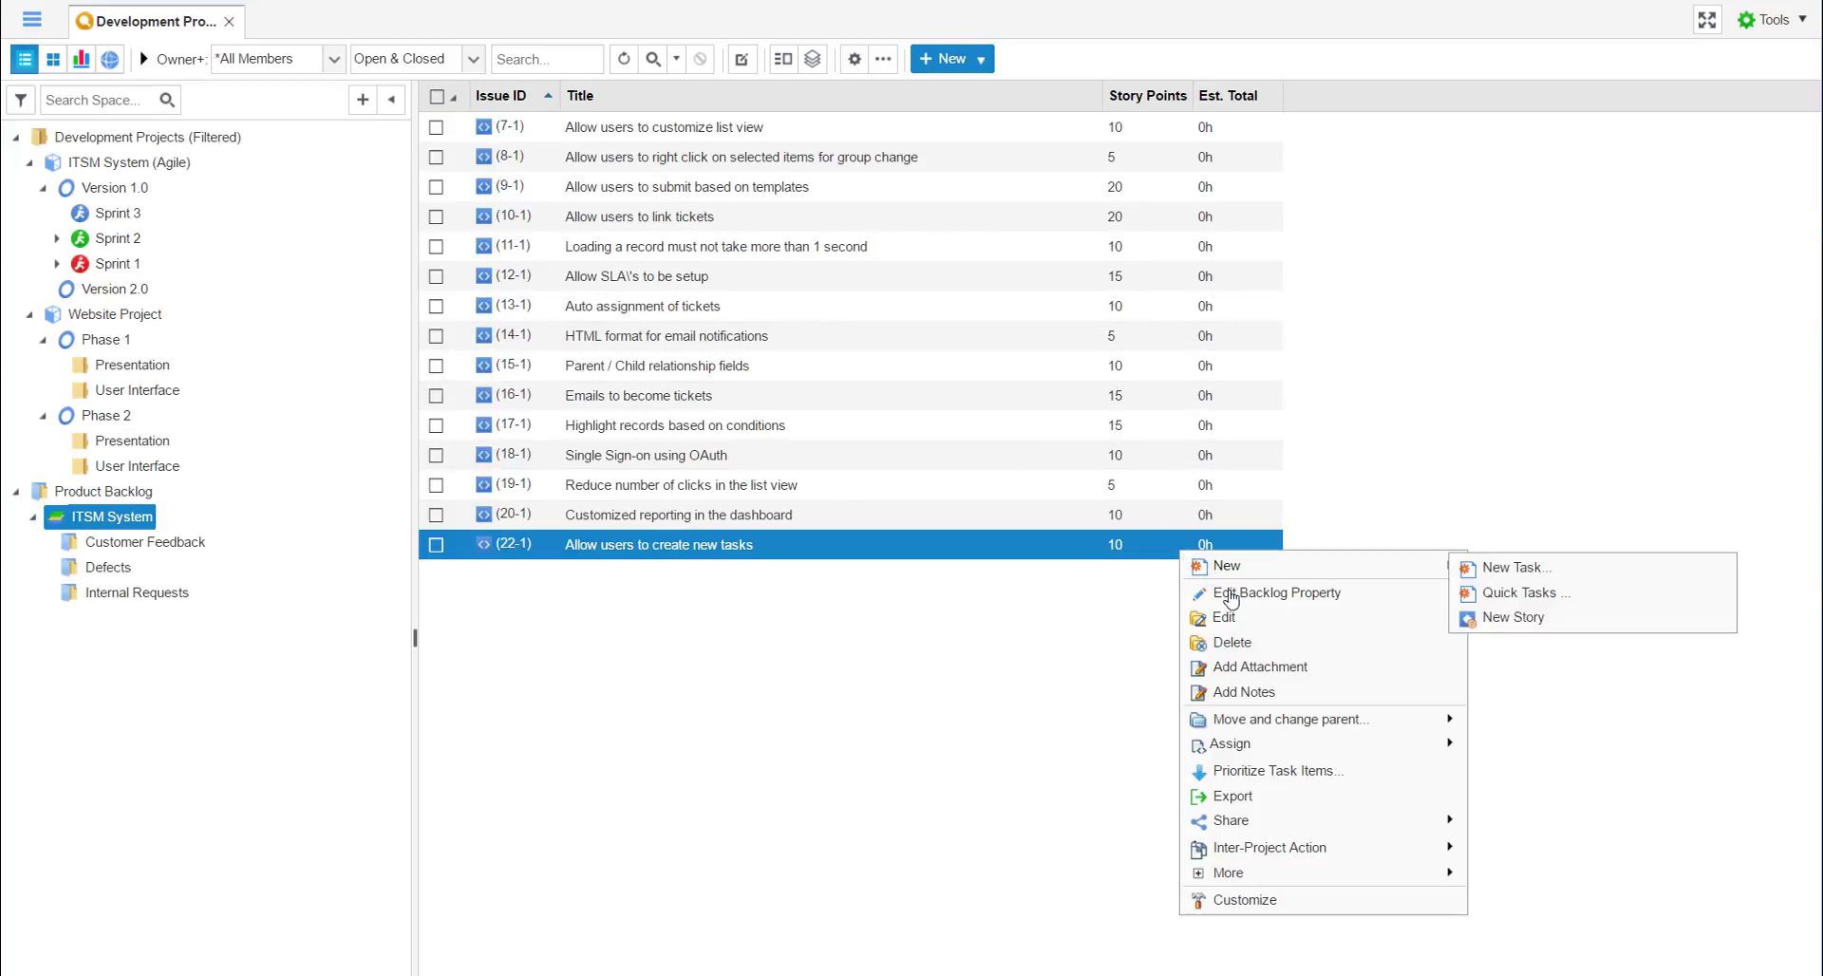
left_click(1243, 771)
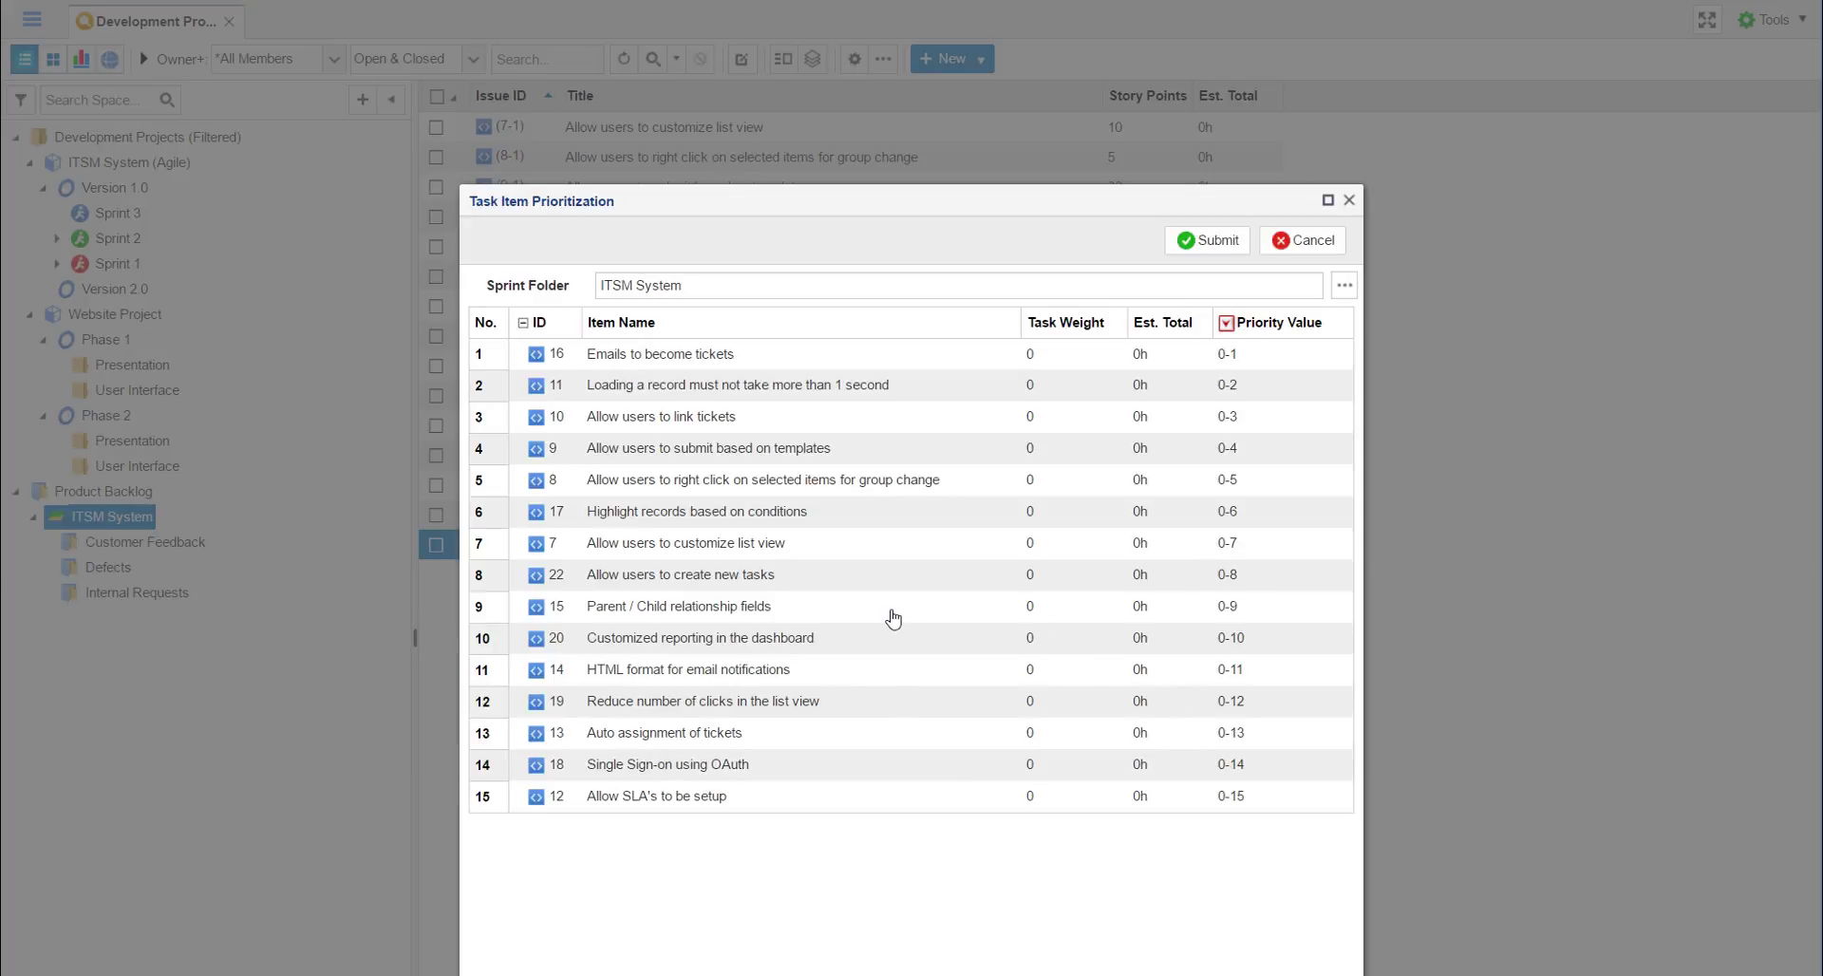
left_click_drag(891, 619, 931, 383)
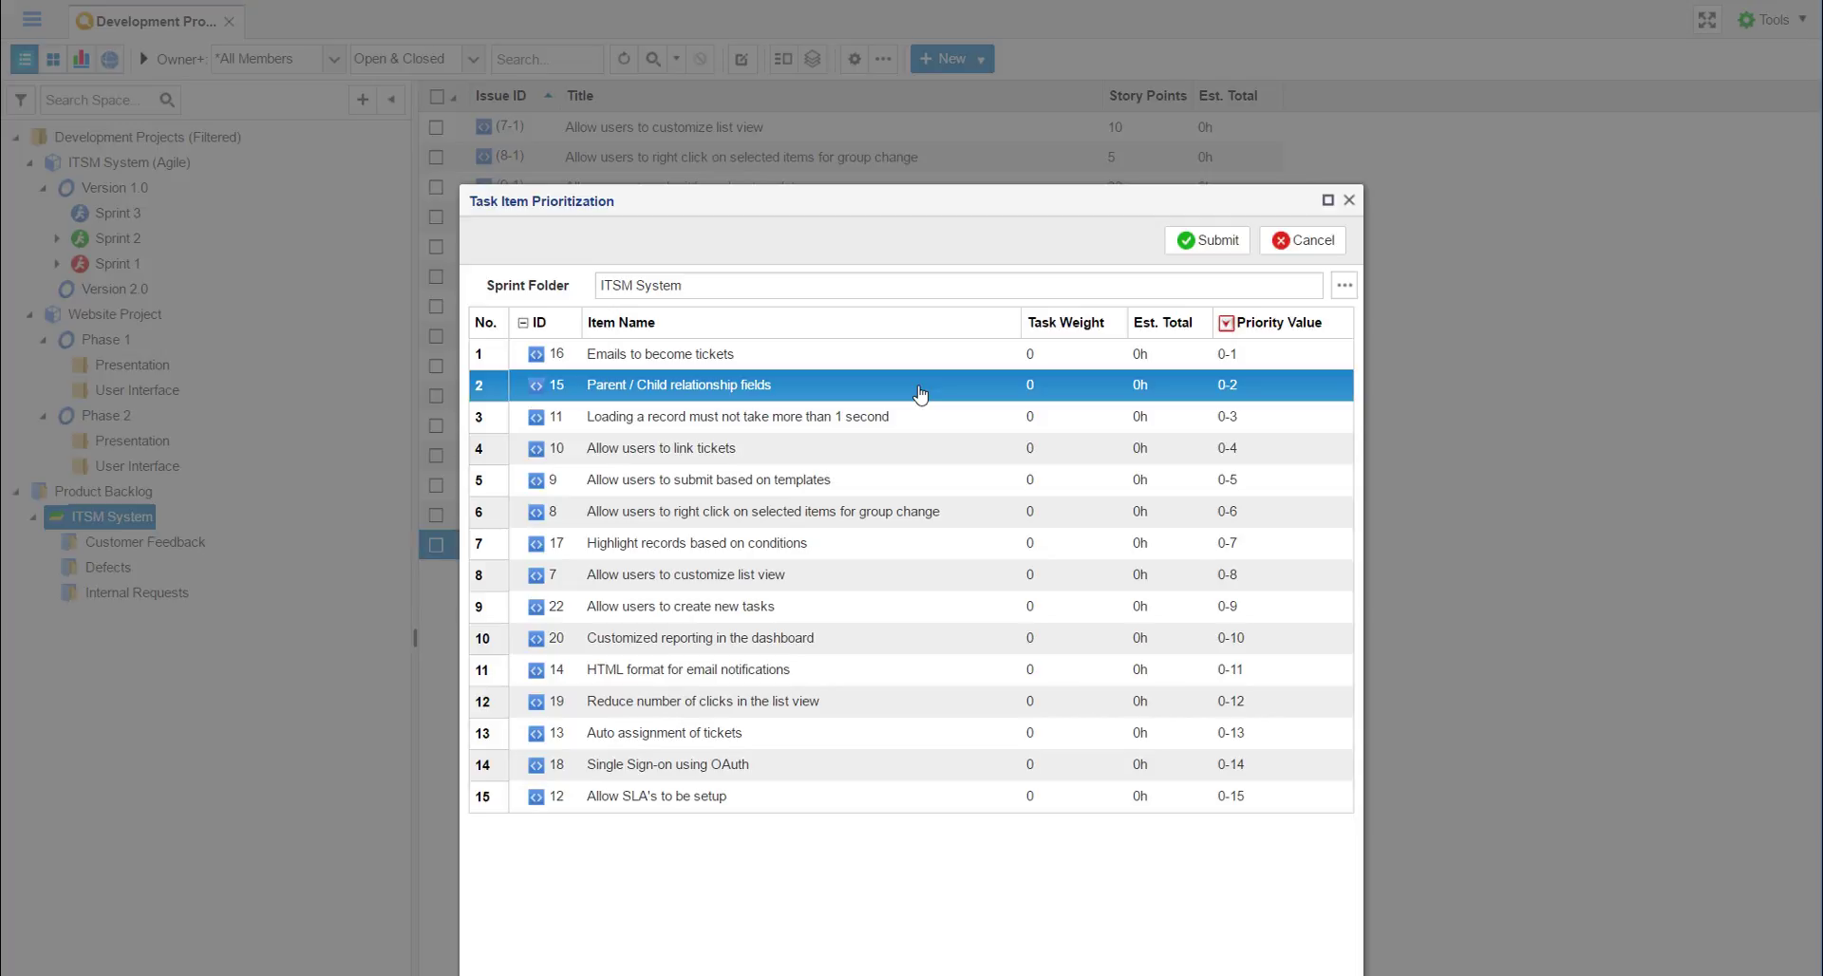
left_click(1304, 245)
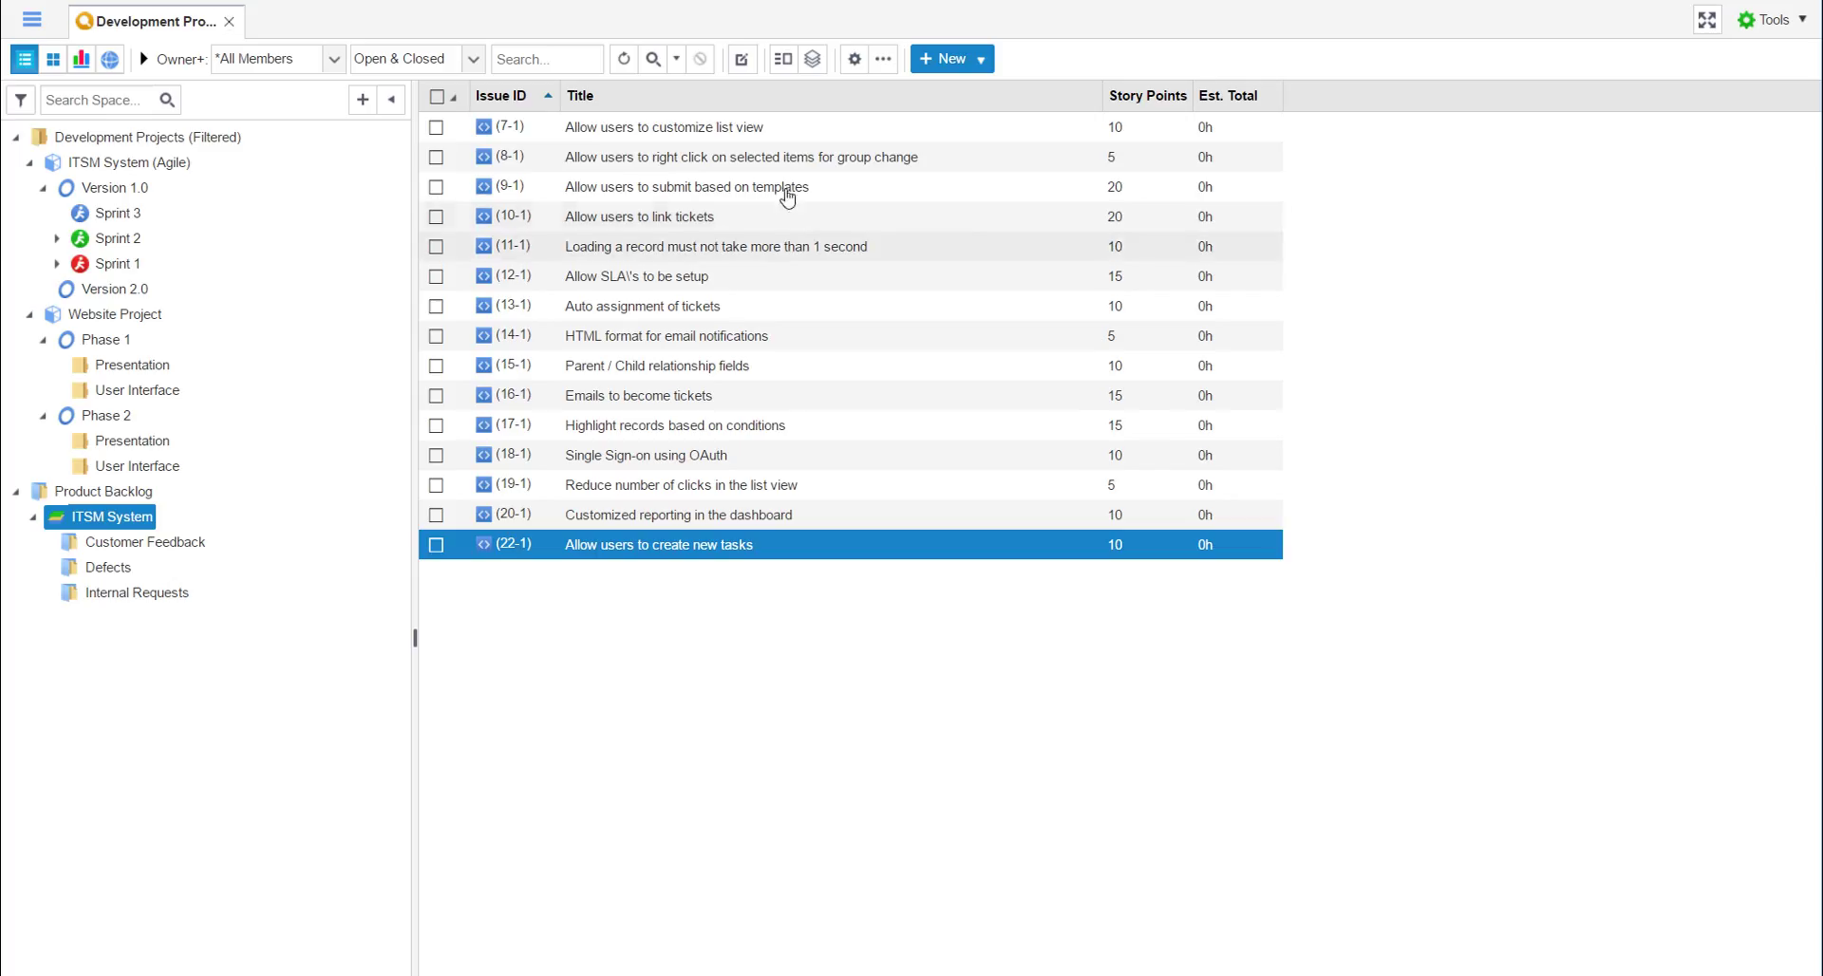
Show the backlog as cards and move story 8-1 up to the place of "Allow users to link tickets".
left_click(53, 60)
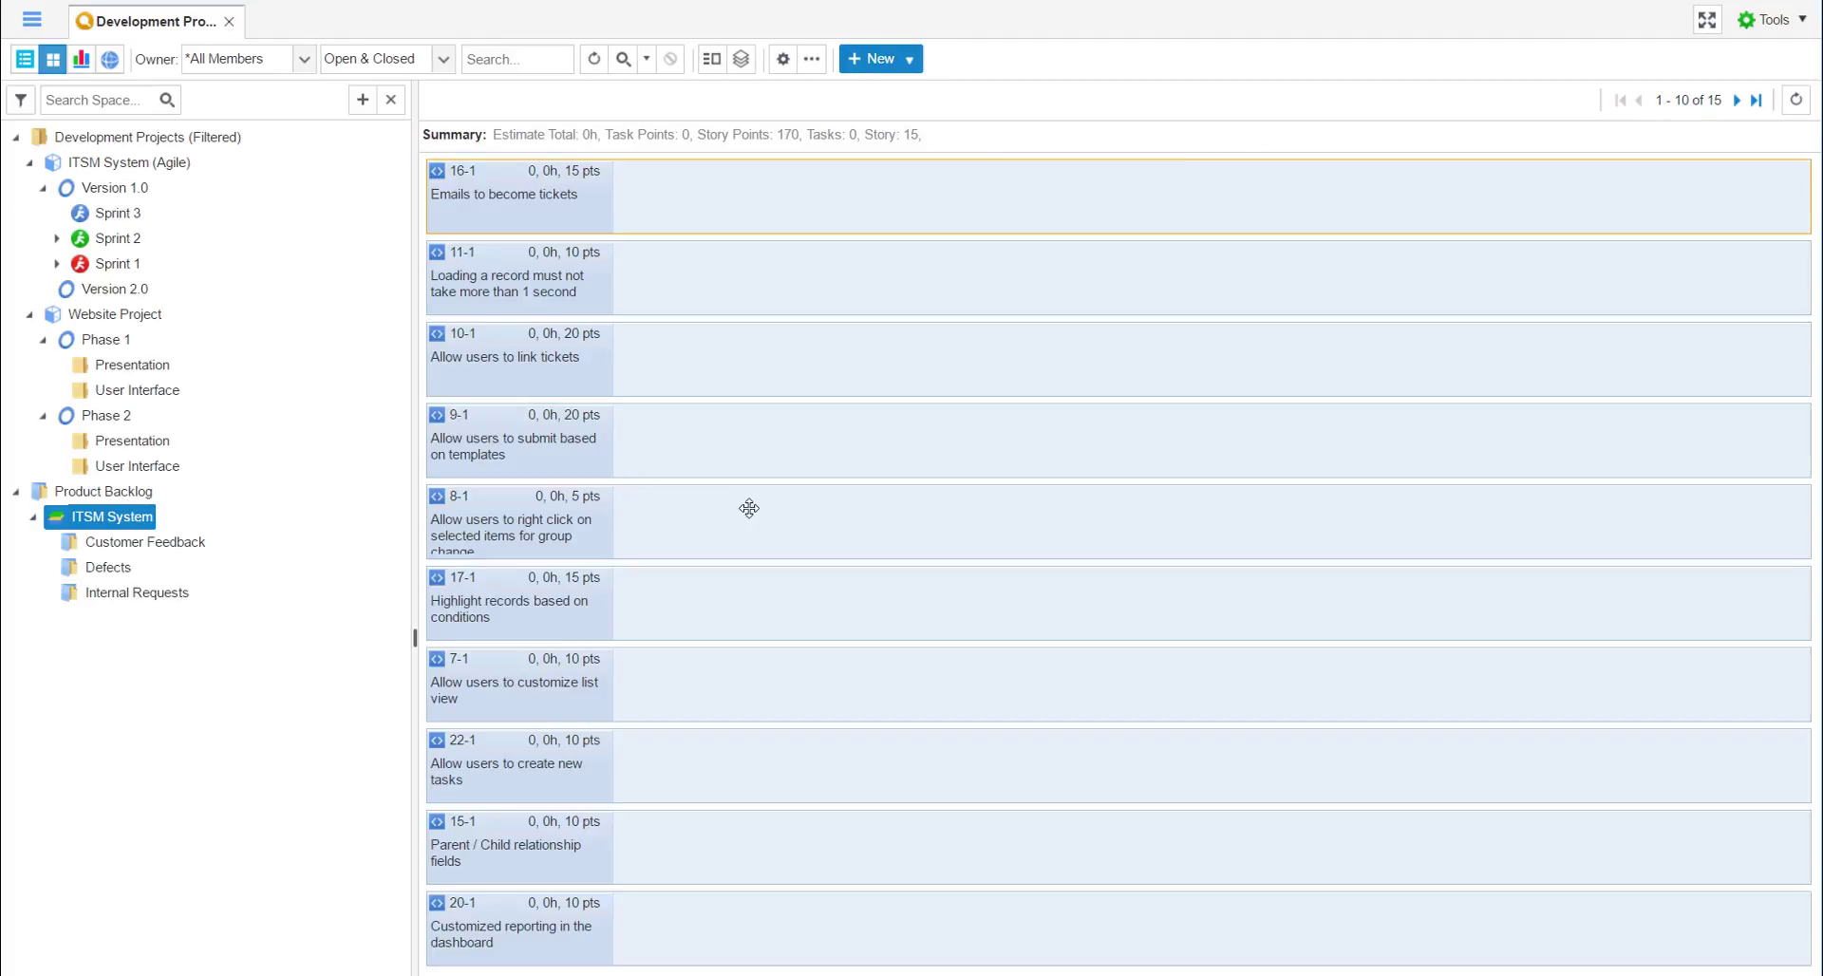
left_click_drag(749, 504, 757, 337)
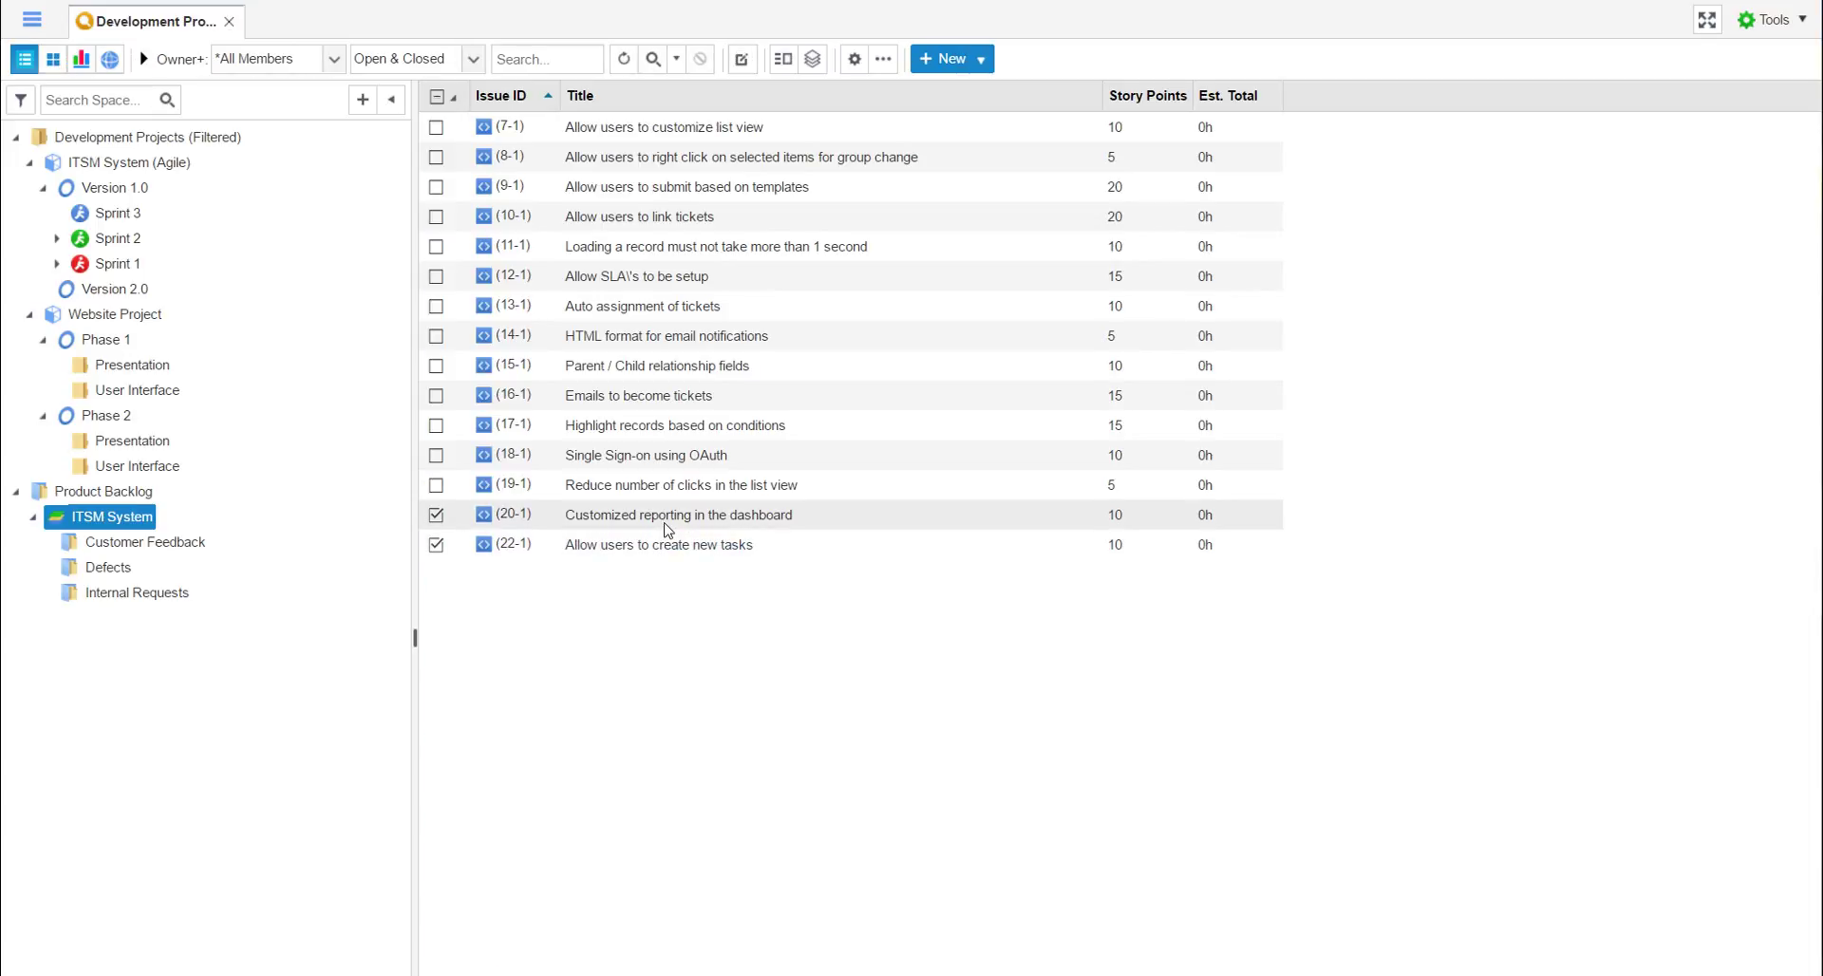
Start assigning the checked stories 20-1 and 22-1 to development, with quick task creation based on the implementation module enabled.
right_click(667, 530)
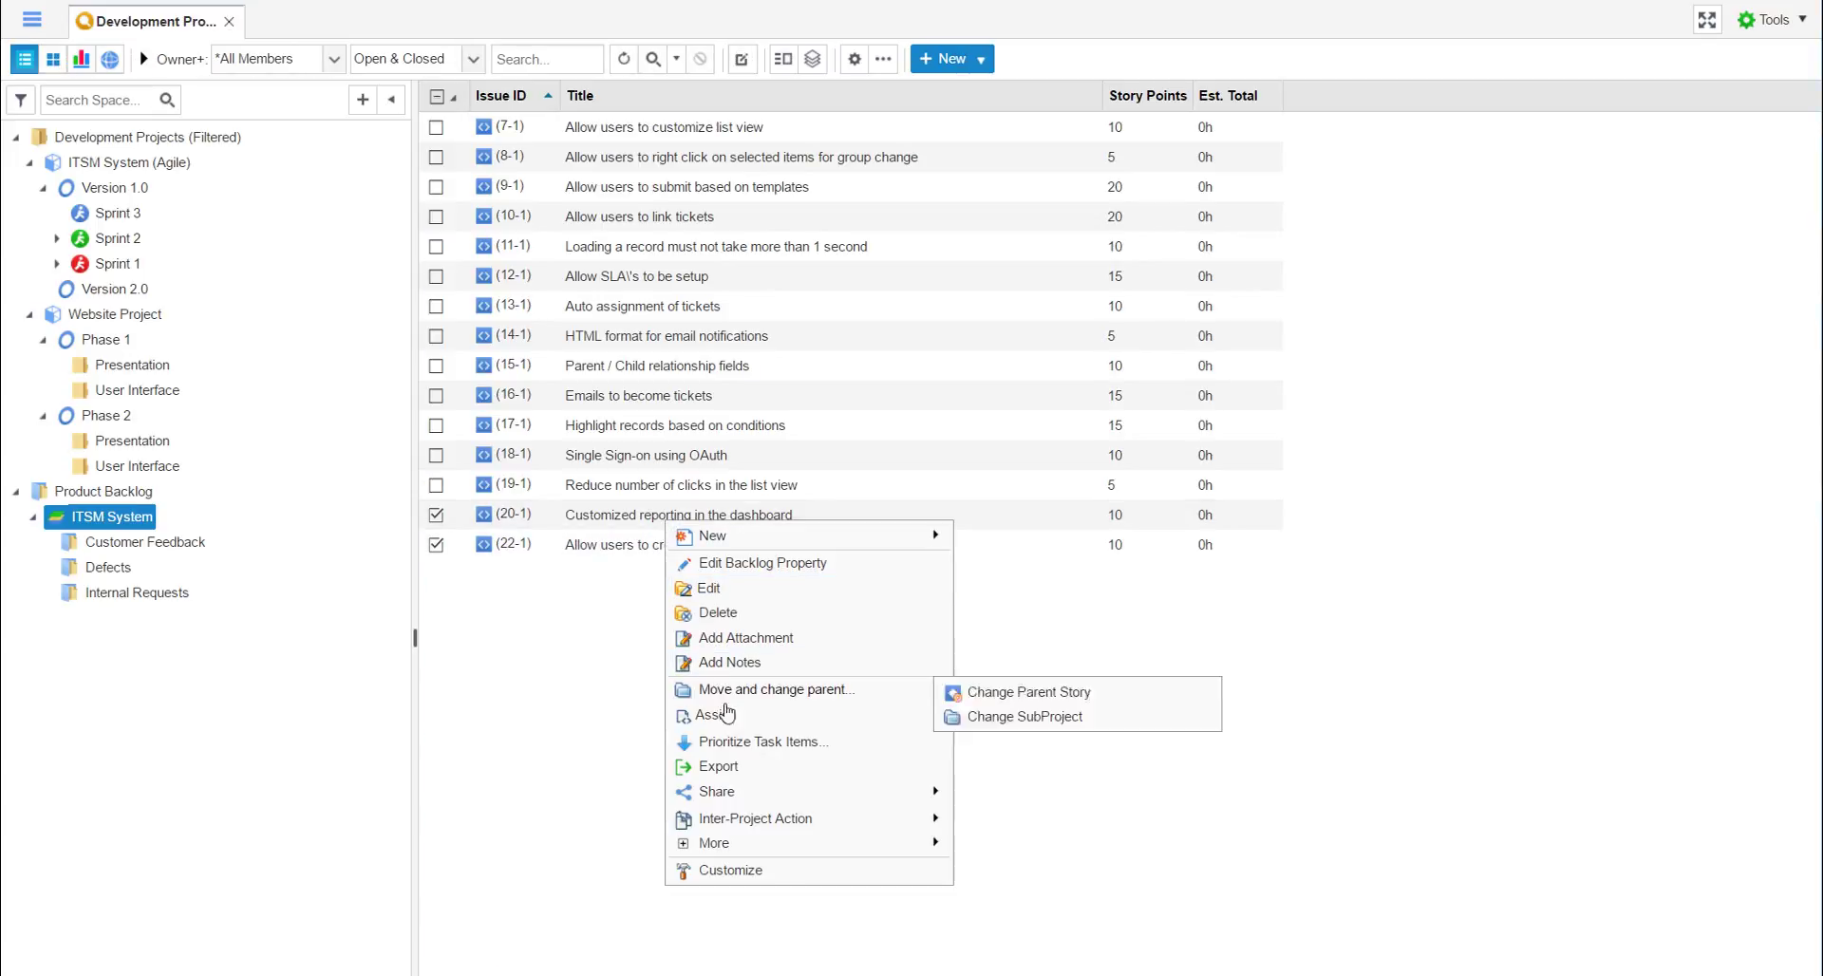
mouse_move(722, 715)
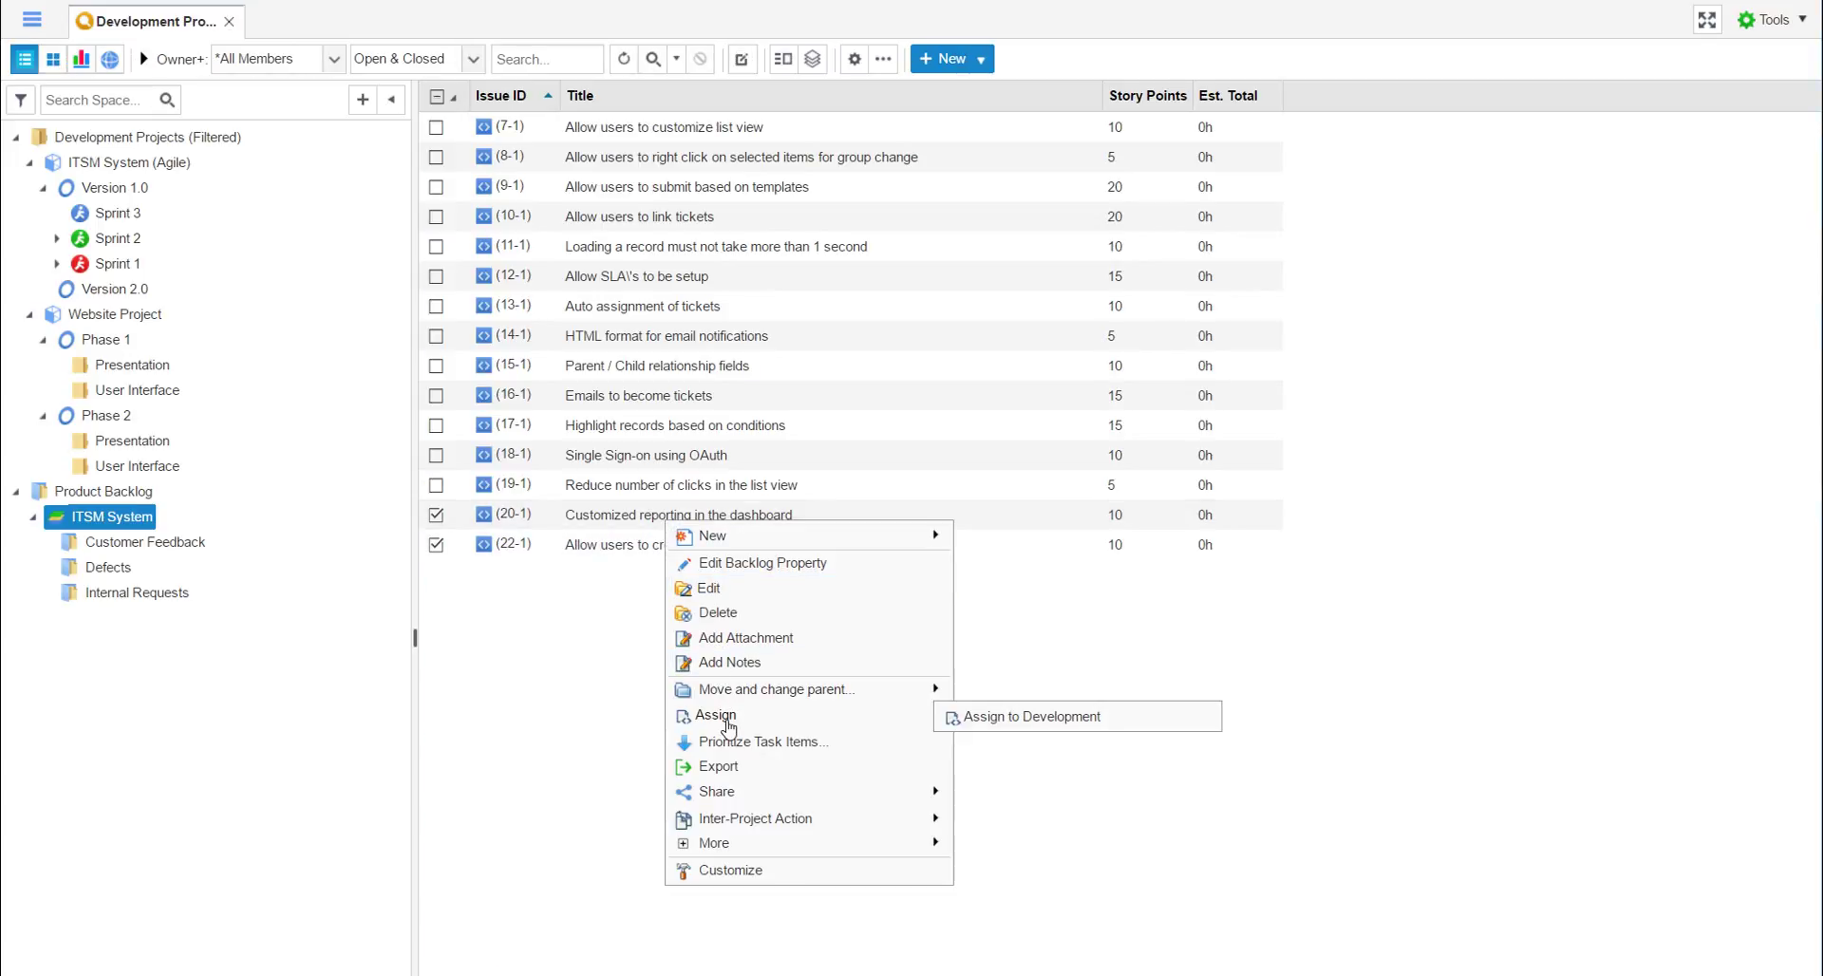
left_click(1009, 720)
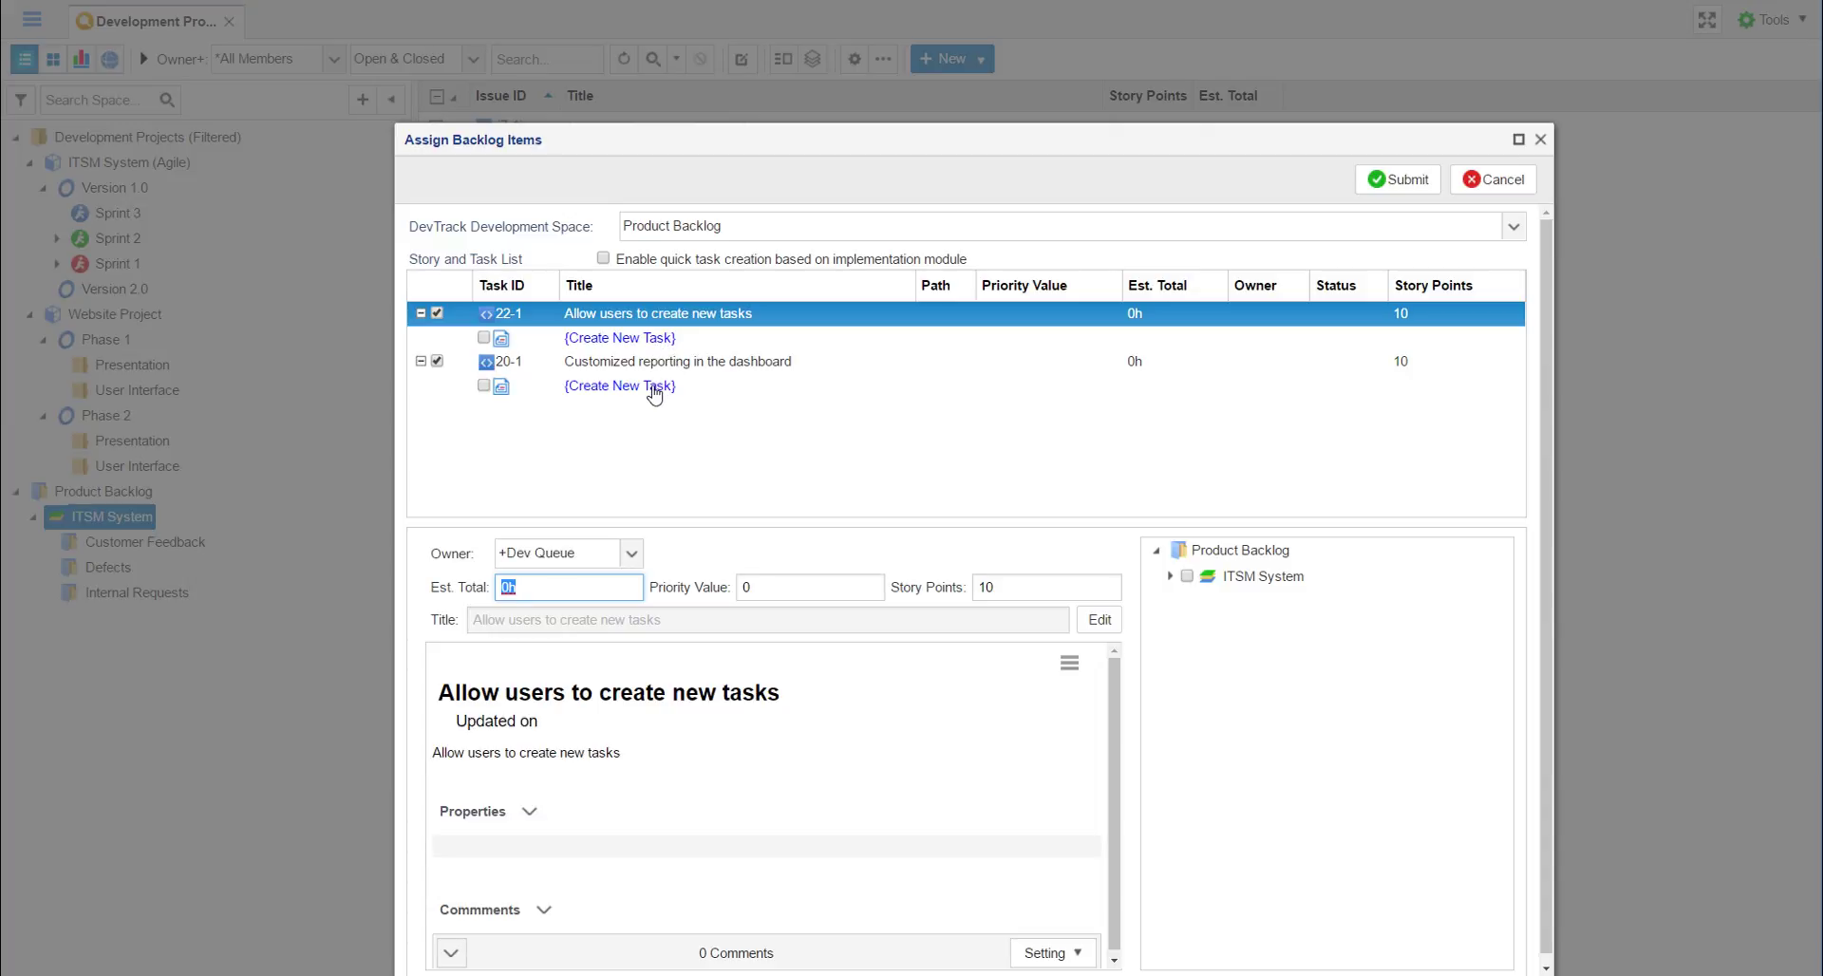
left_click(603, 258)
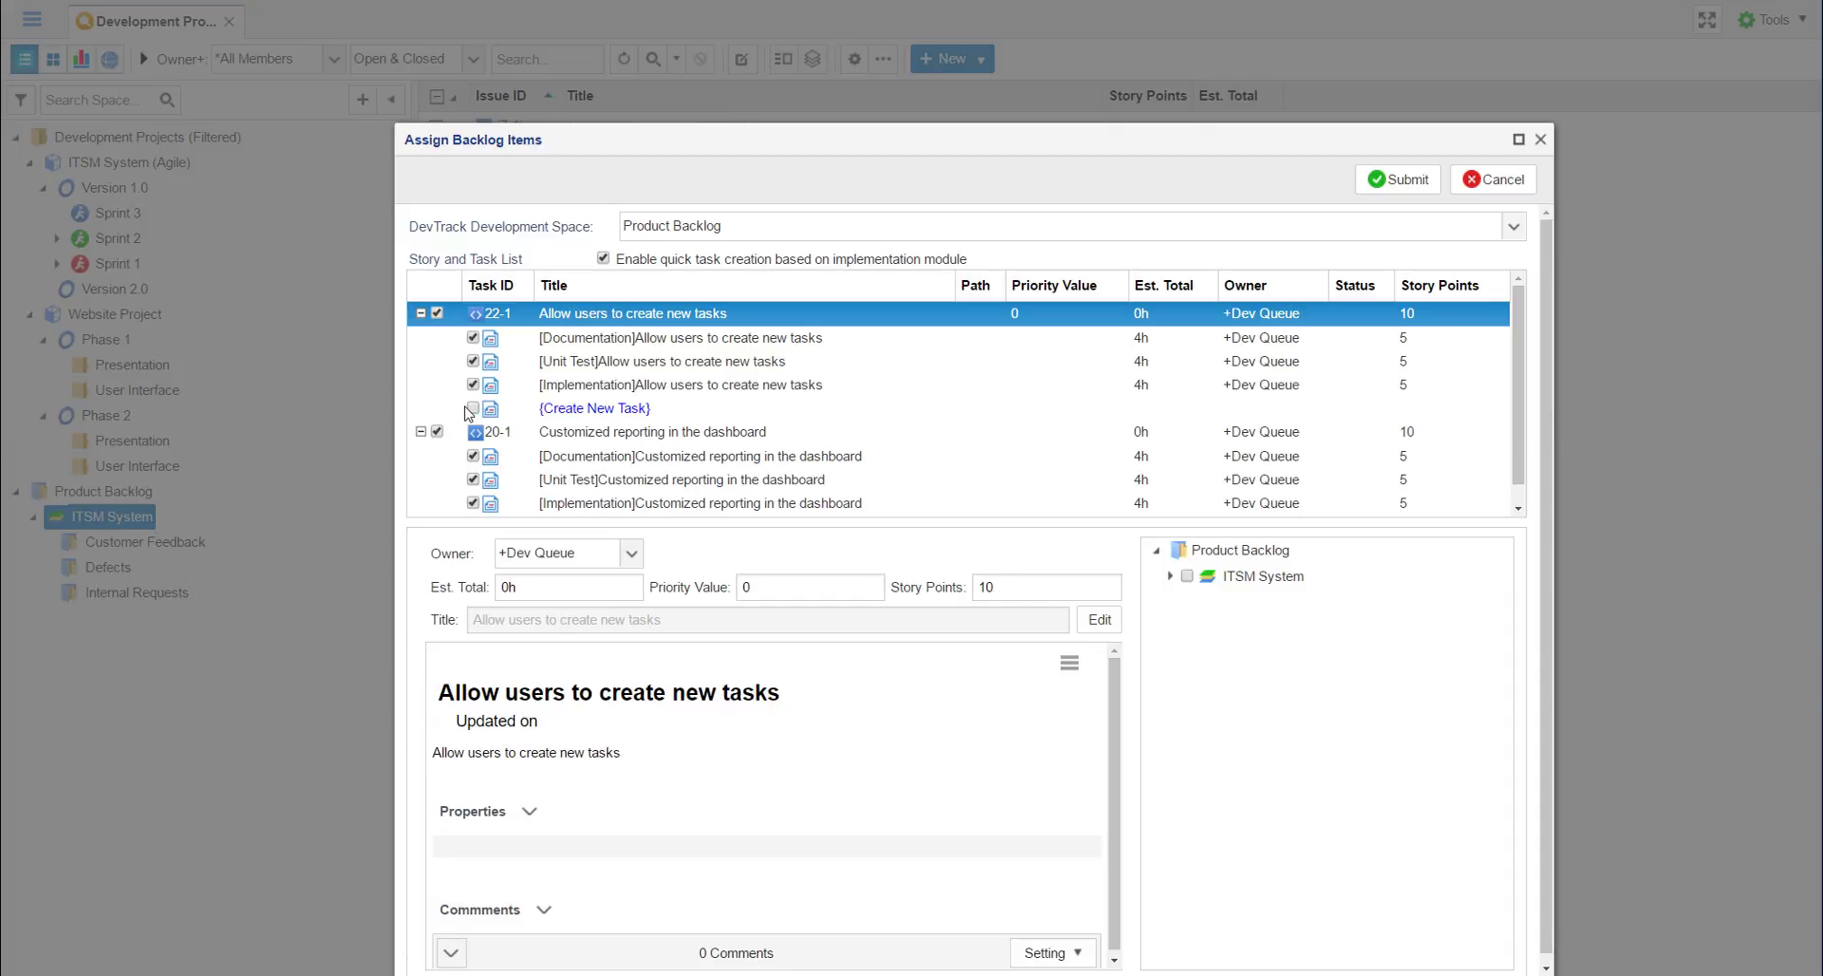
Add an extra task under story 22-1, set its estimated total to 2h and clear its story points.
left_click(596, 410)
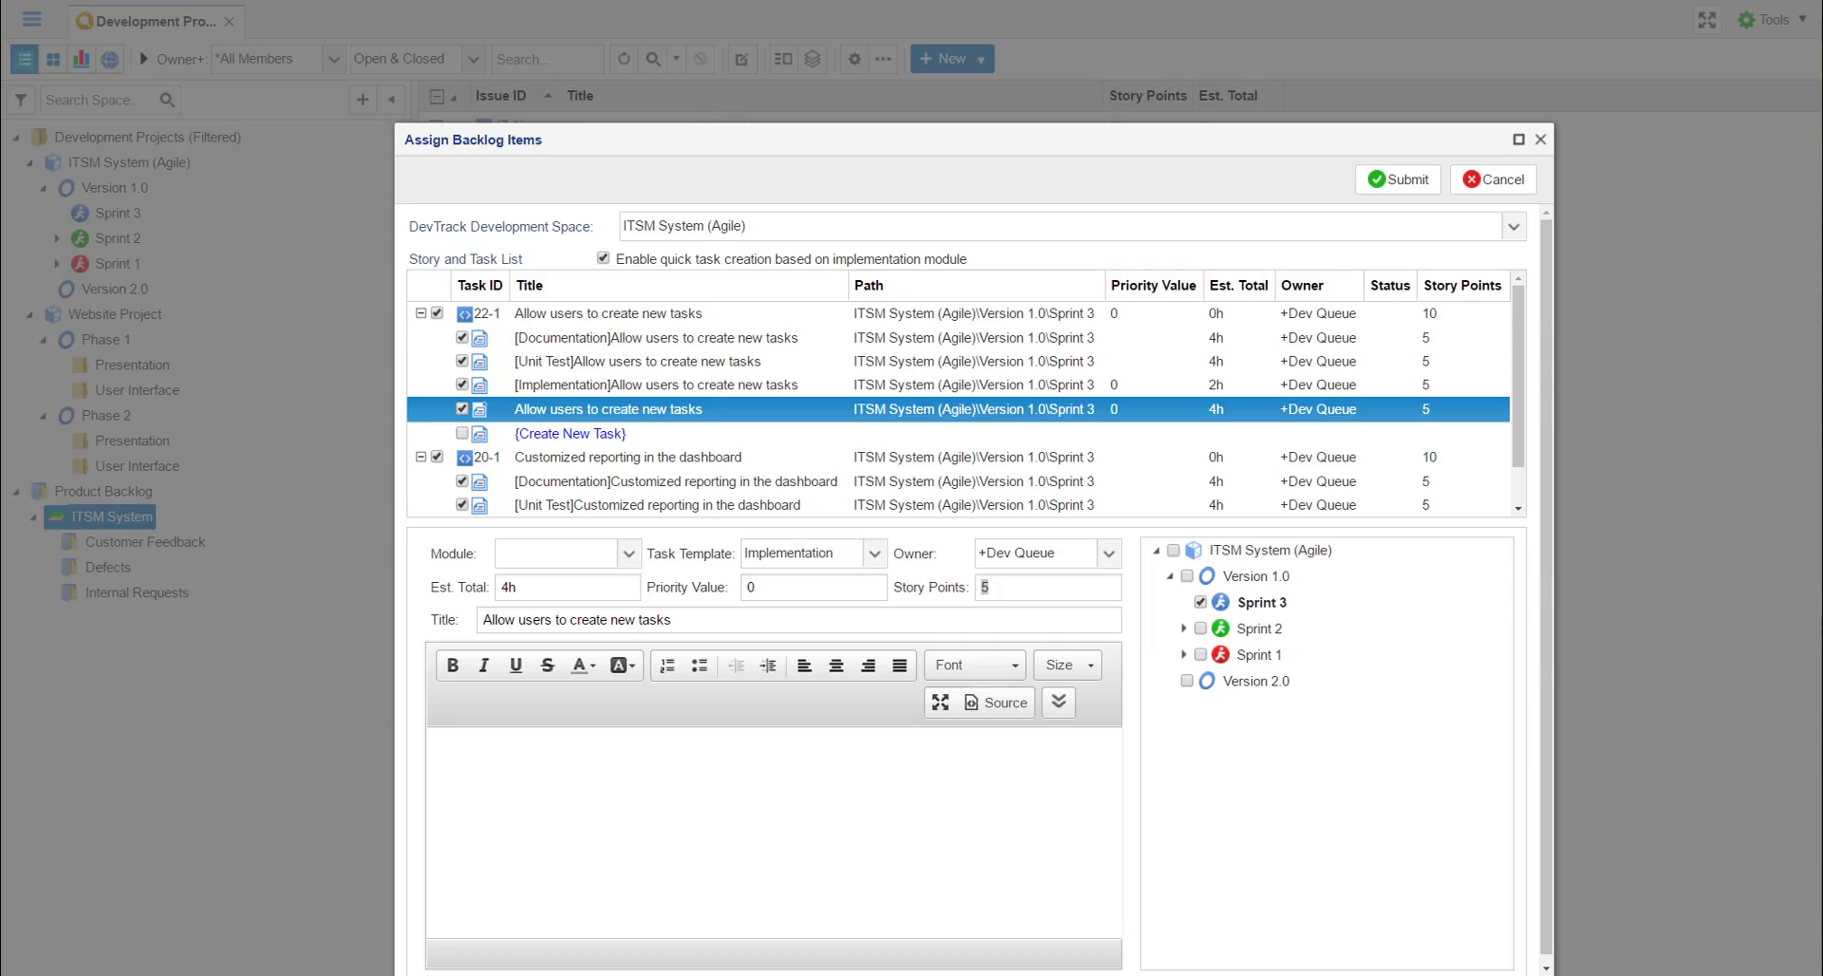
left_click(1109, 555)
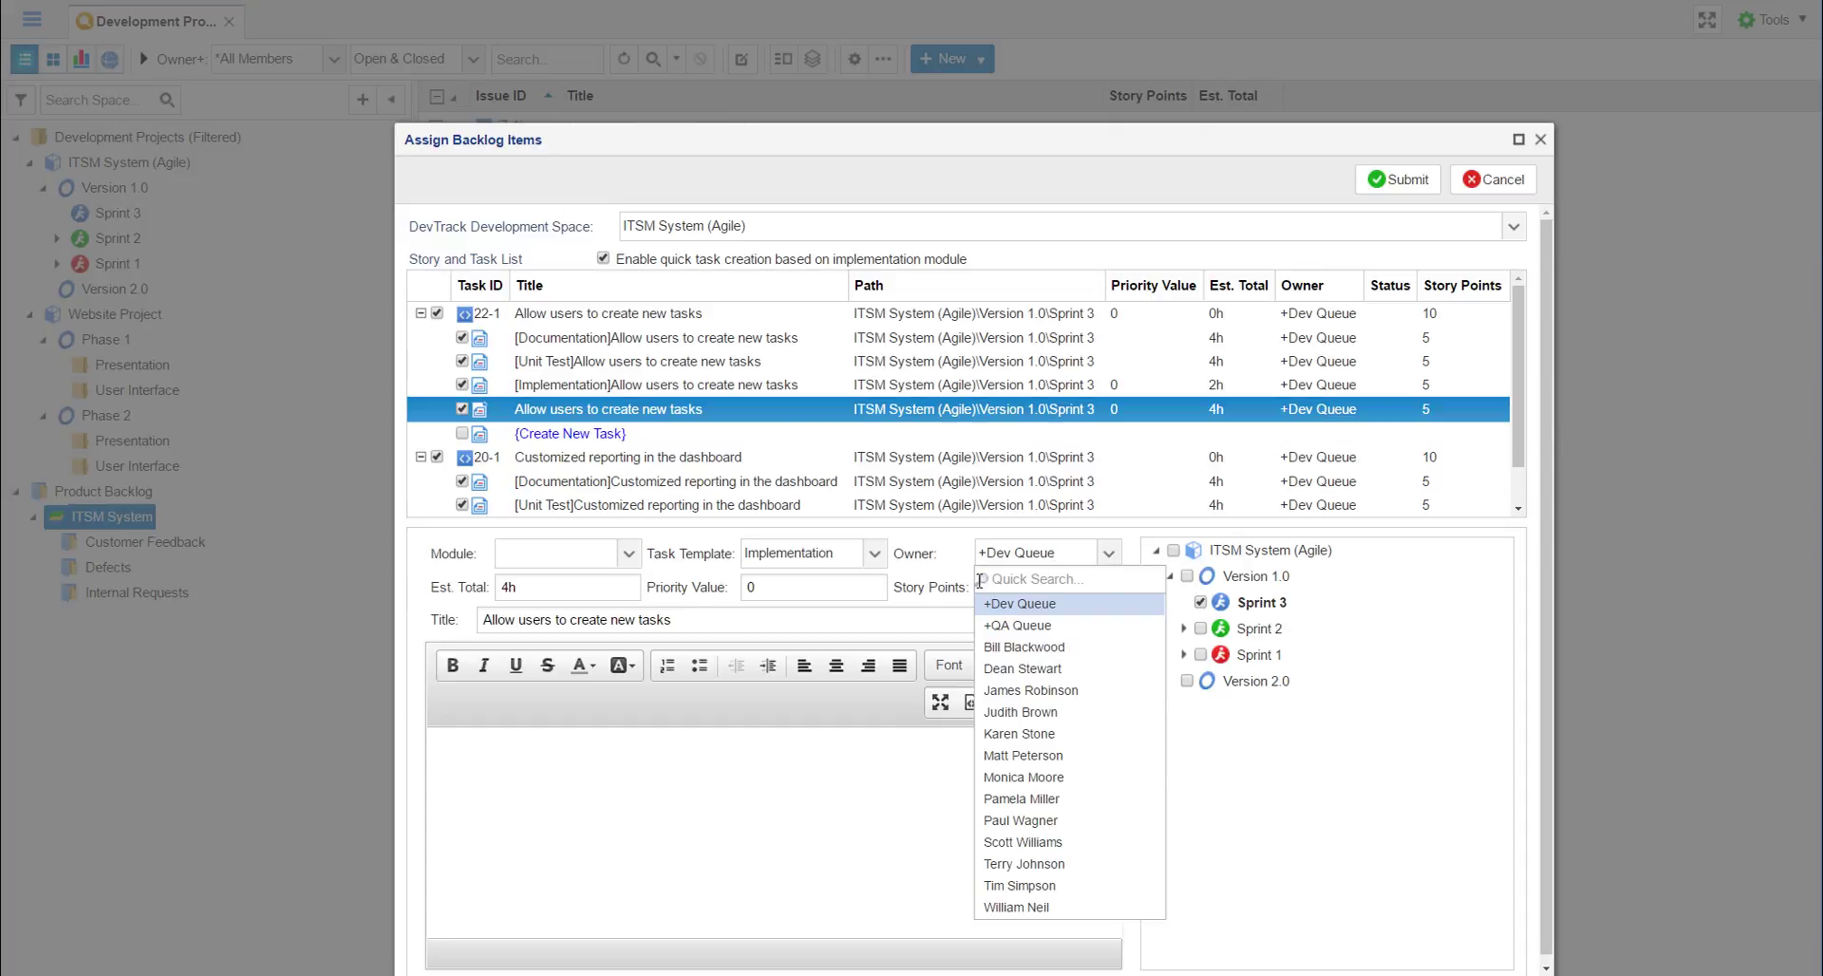
left_click_drag(614, 596, 503, 587)
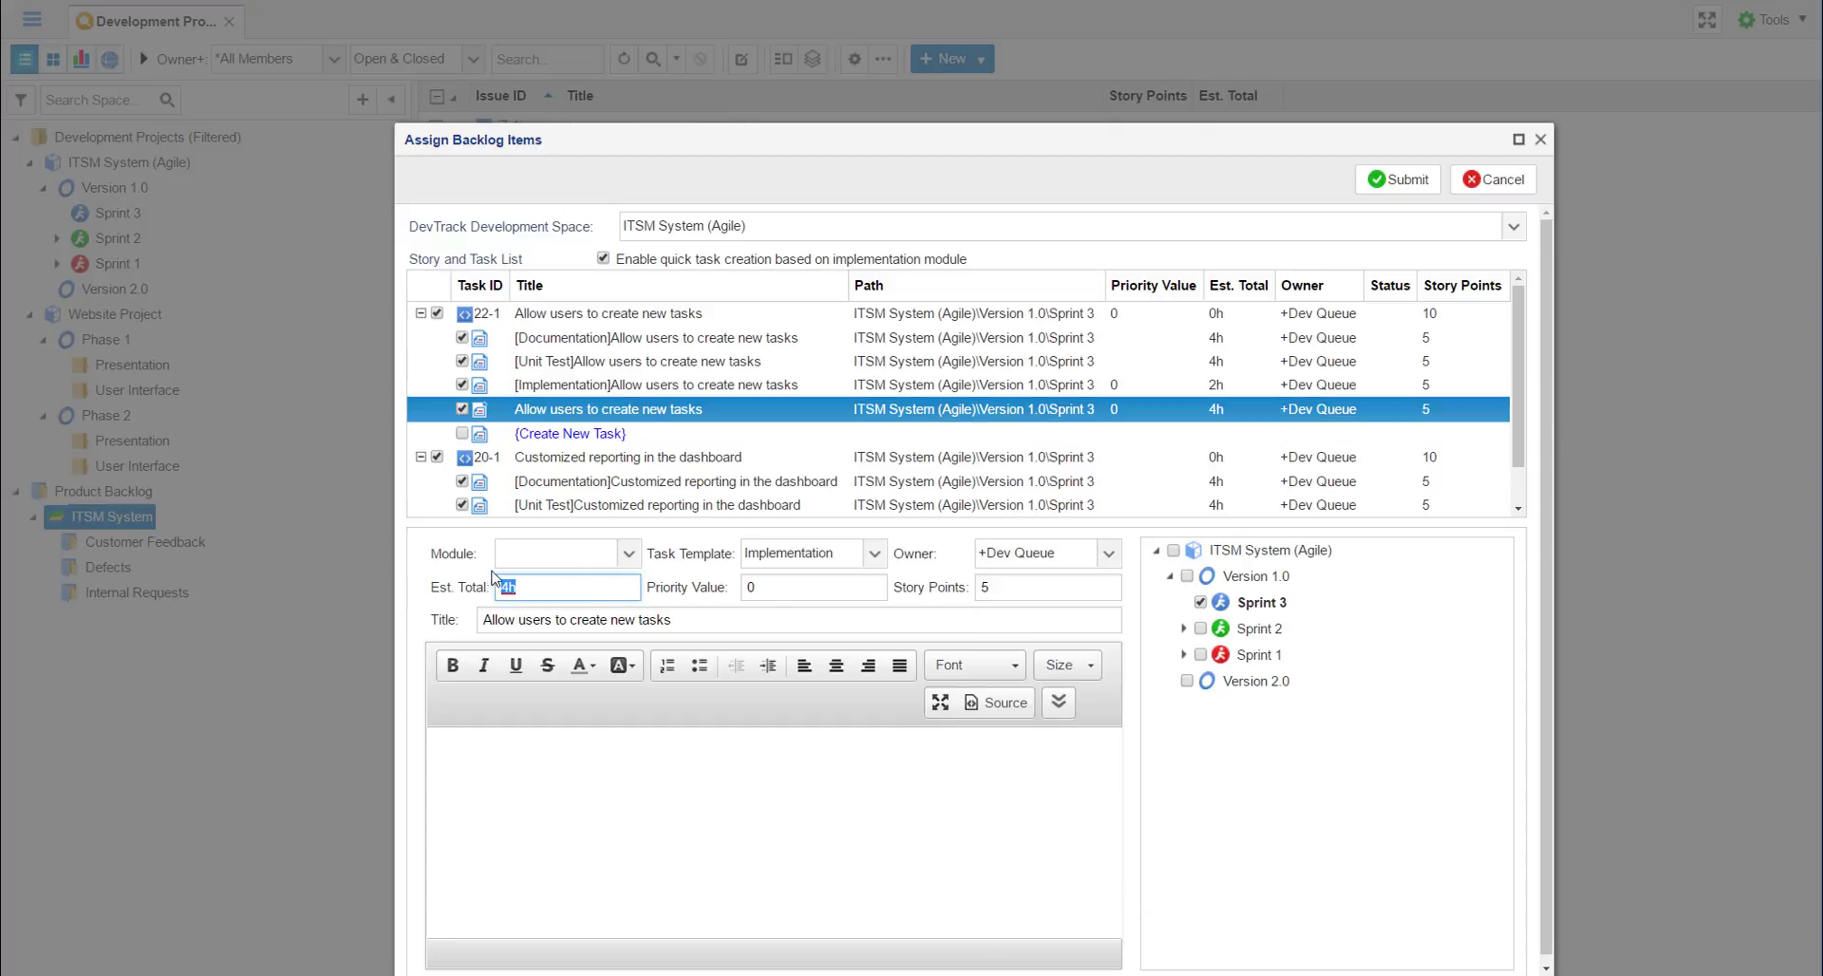
type("2h")
left_click(985, 587)
key("BackSpace")
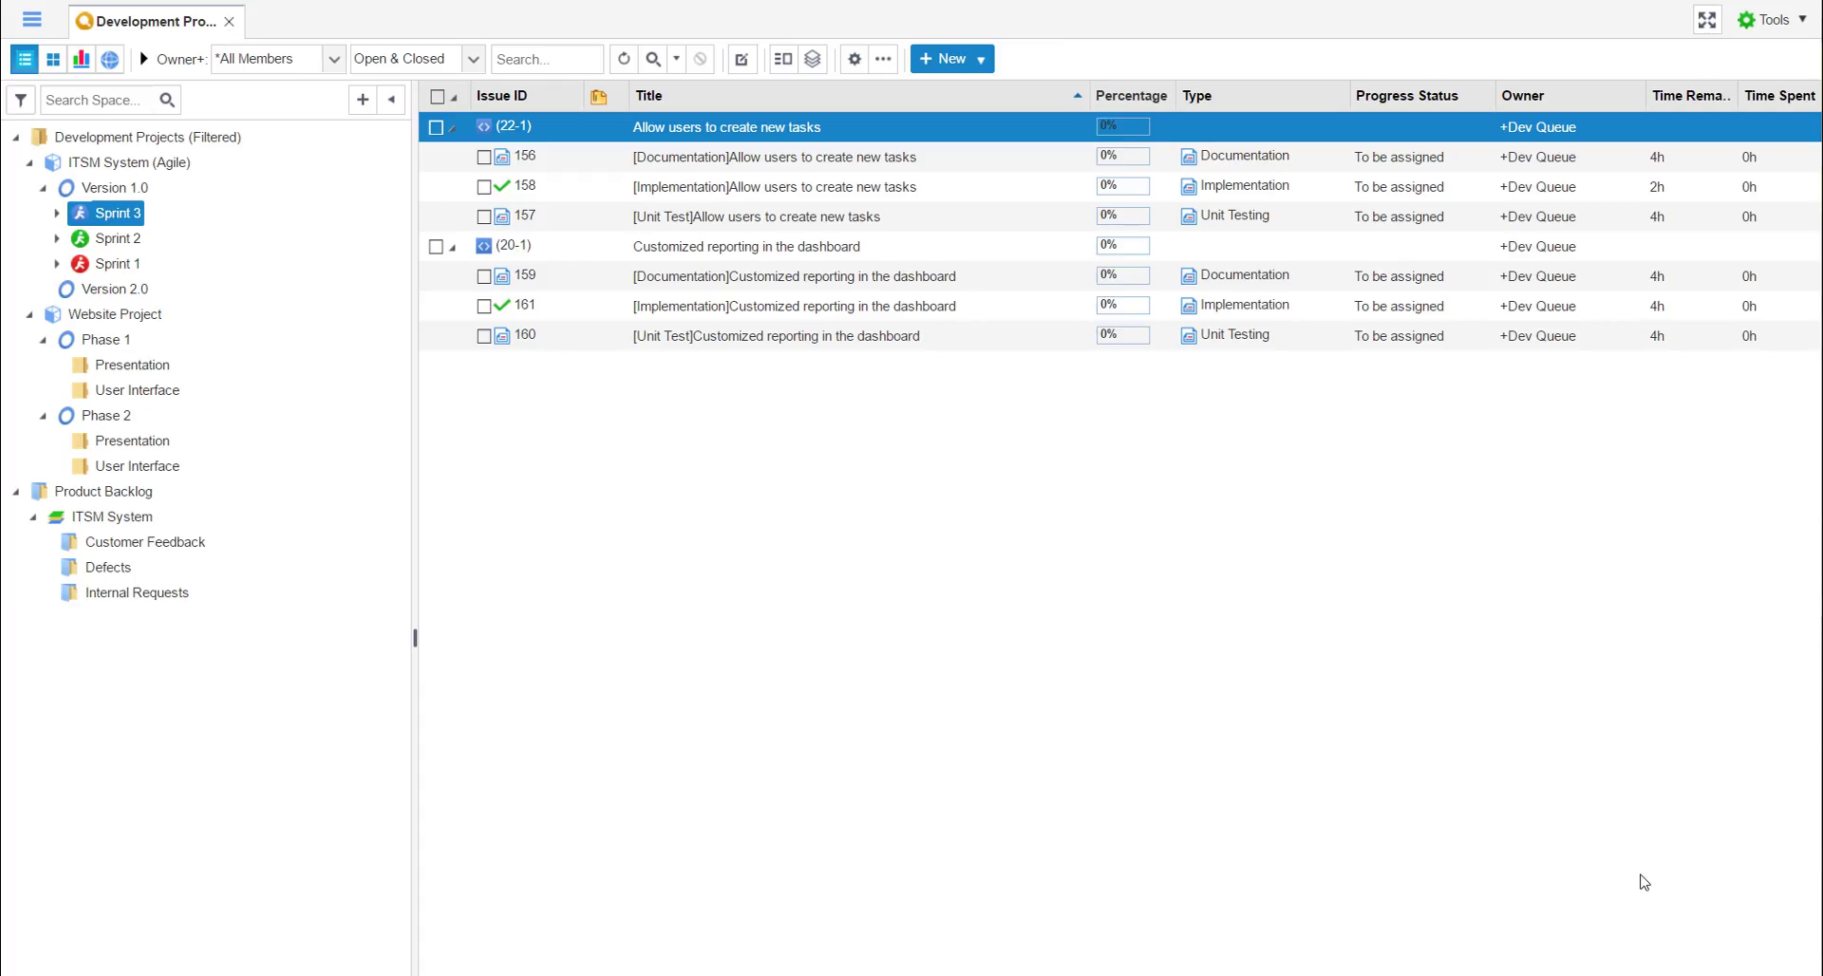
Expand Sprint 3 and view the quick task form for story 22-1, closing it without submitting.
left_click(57, 214)
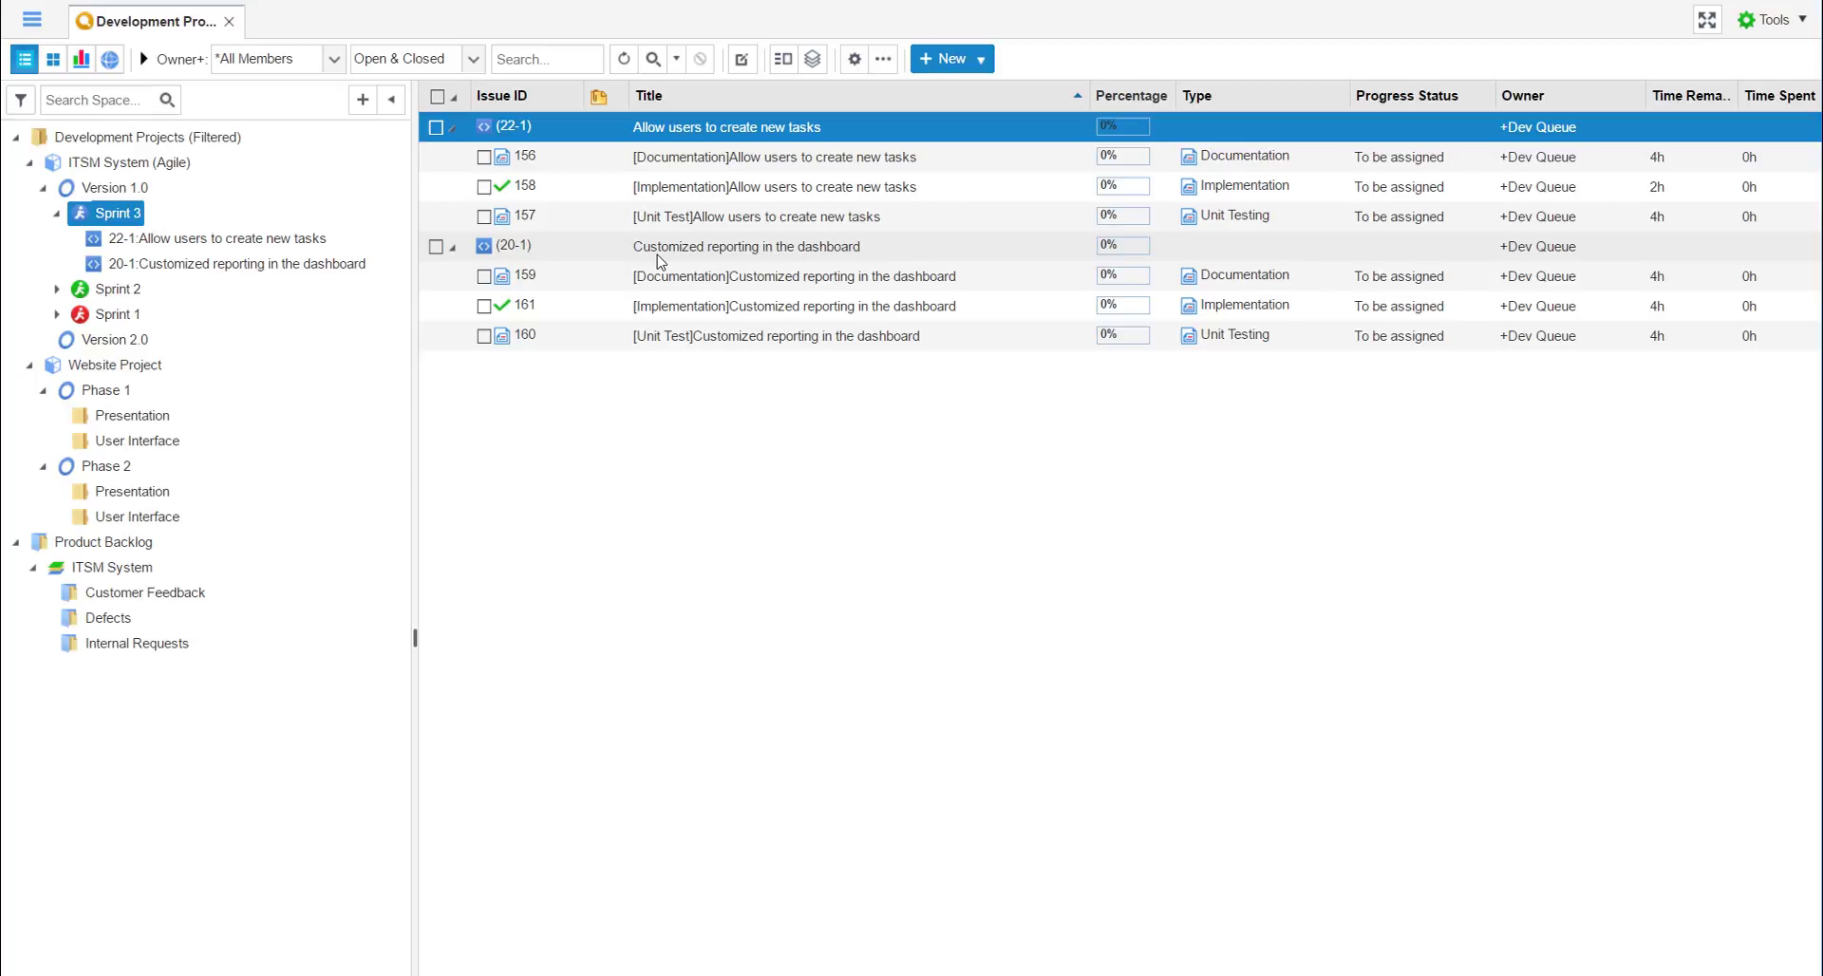
right_click(136, 242)
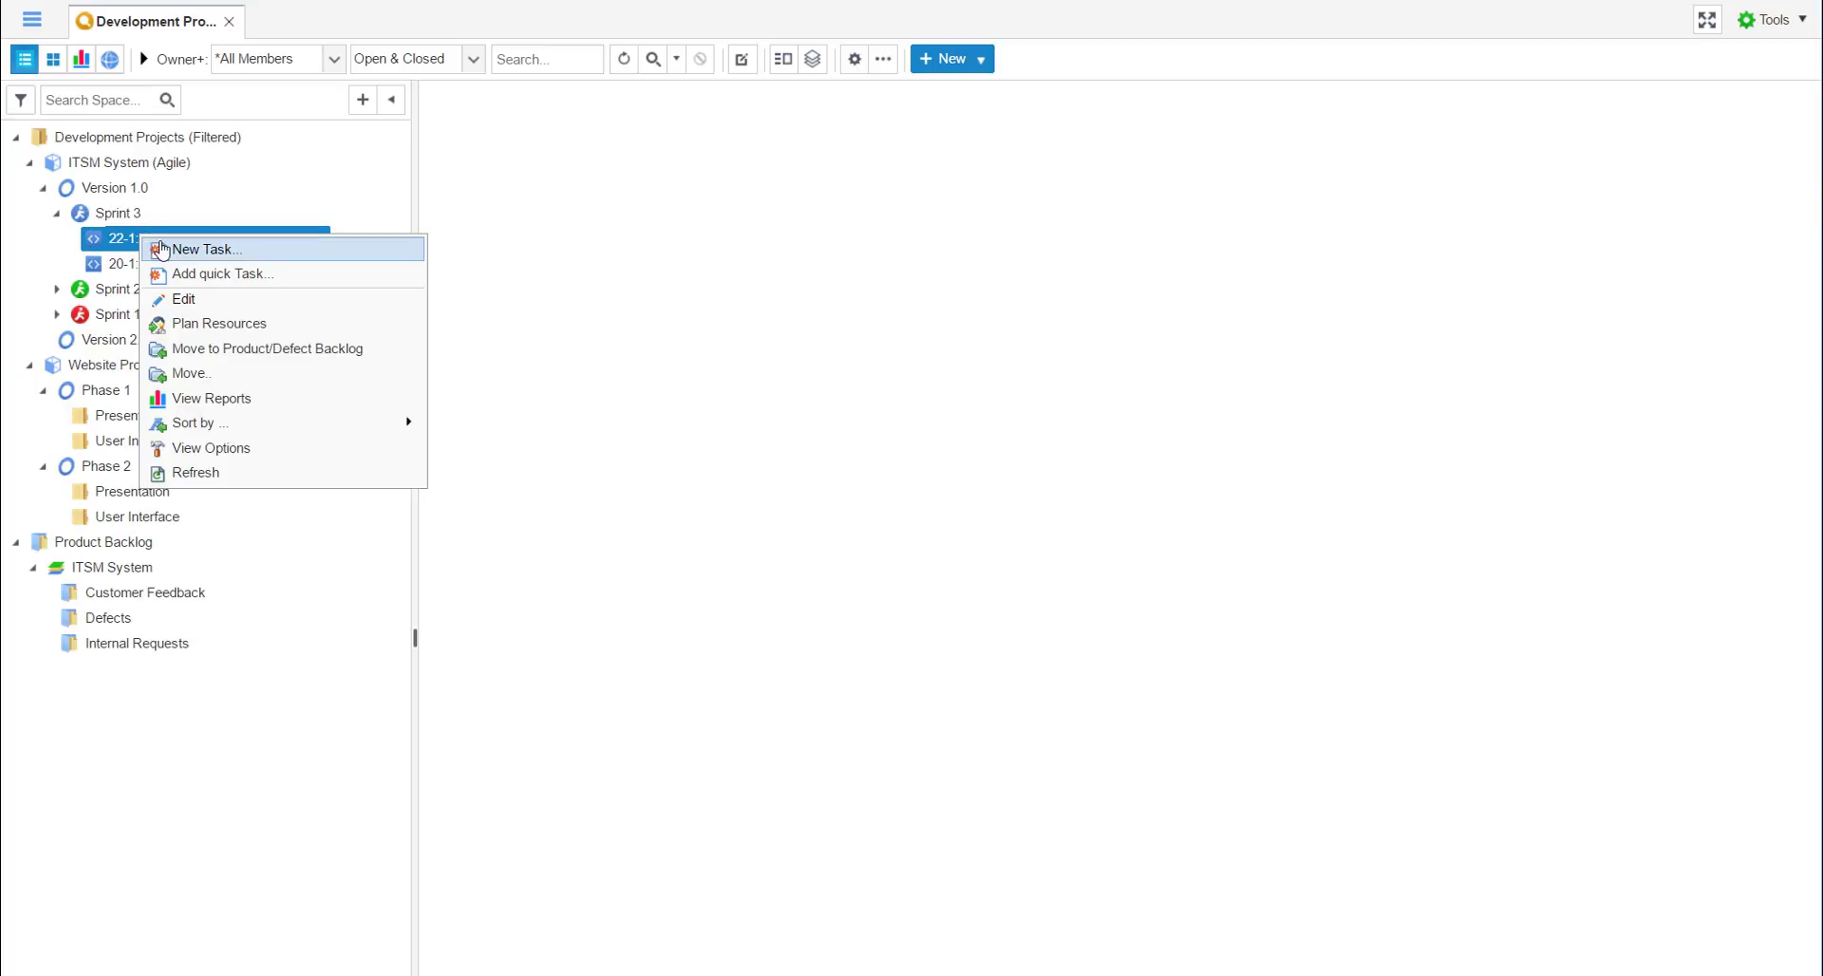
left_click(221, 277)
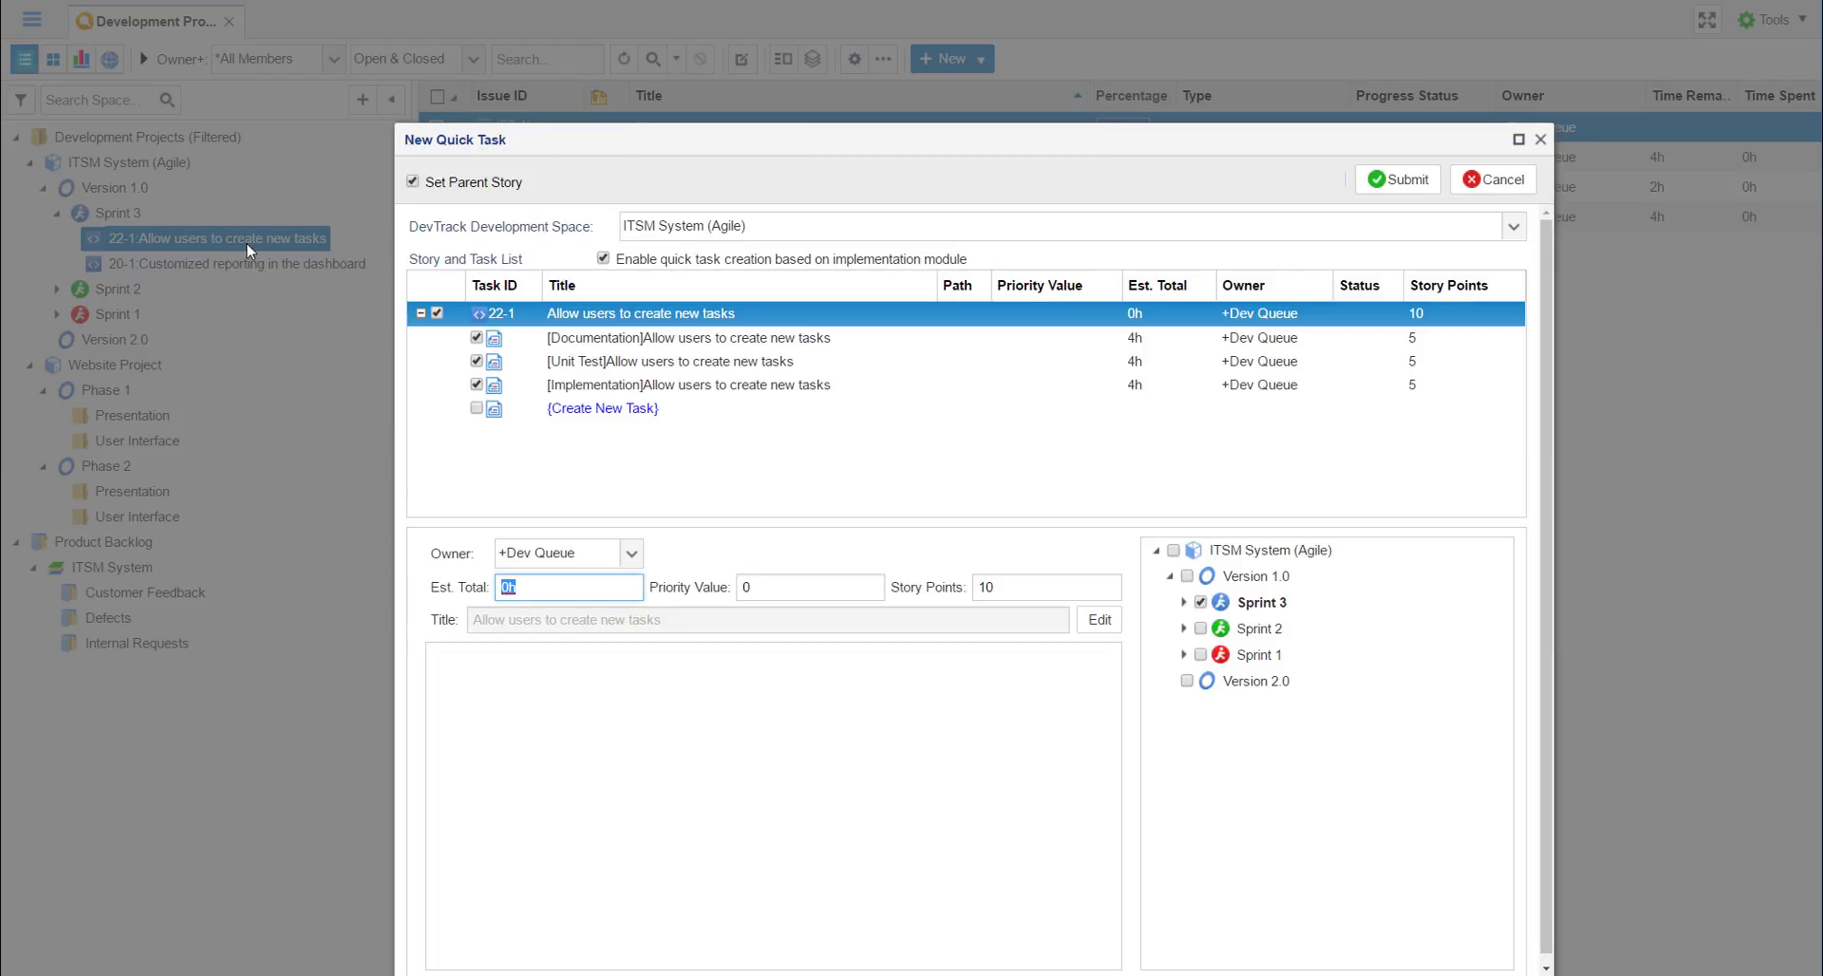
left_click(1477, 184)
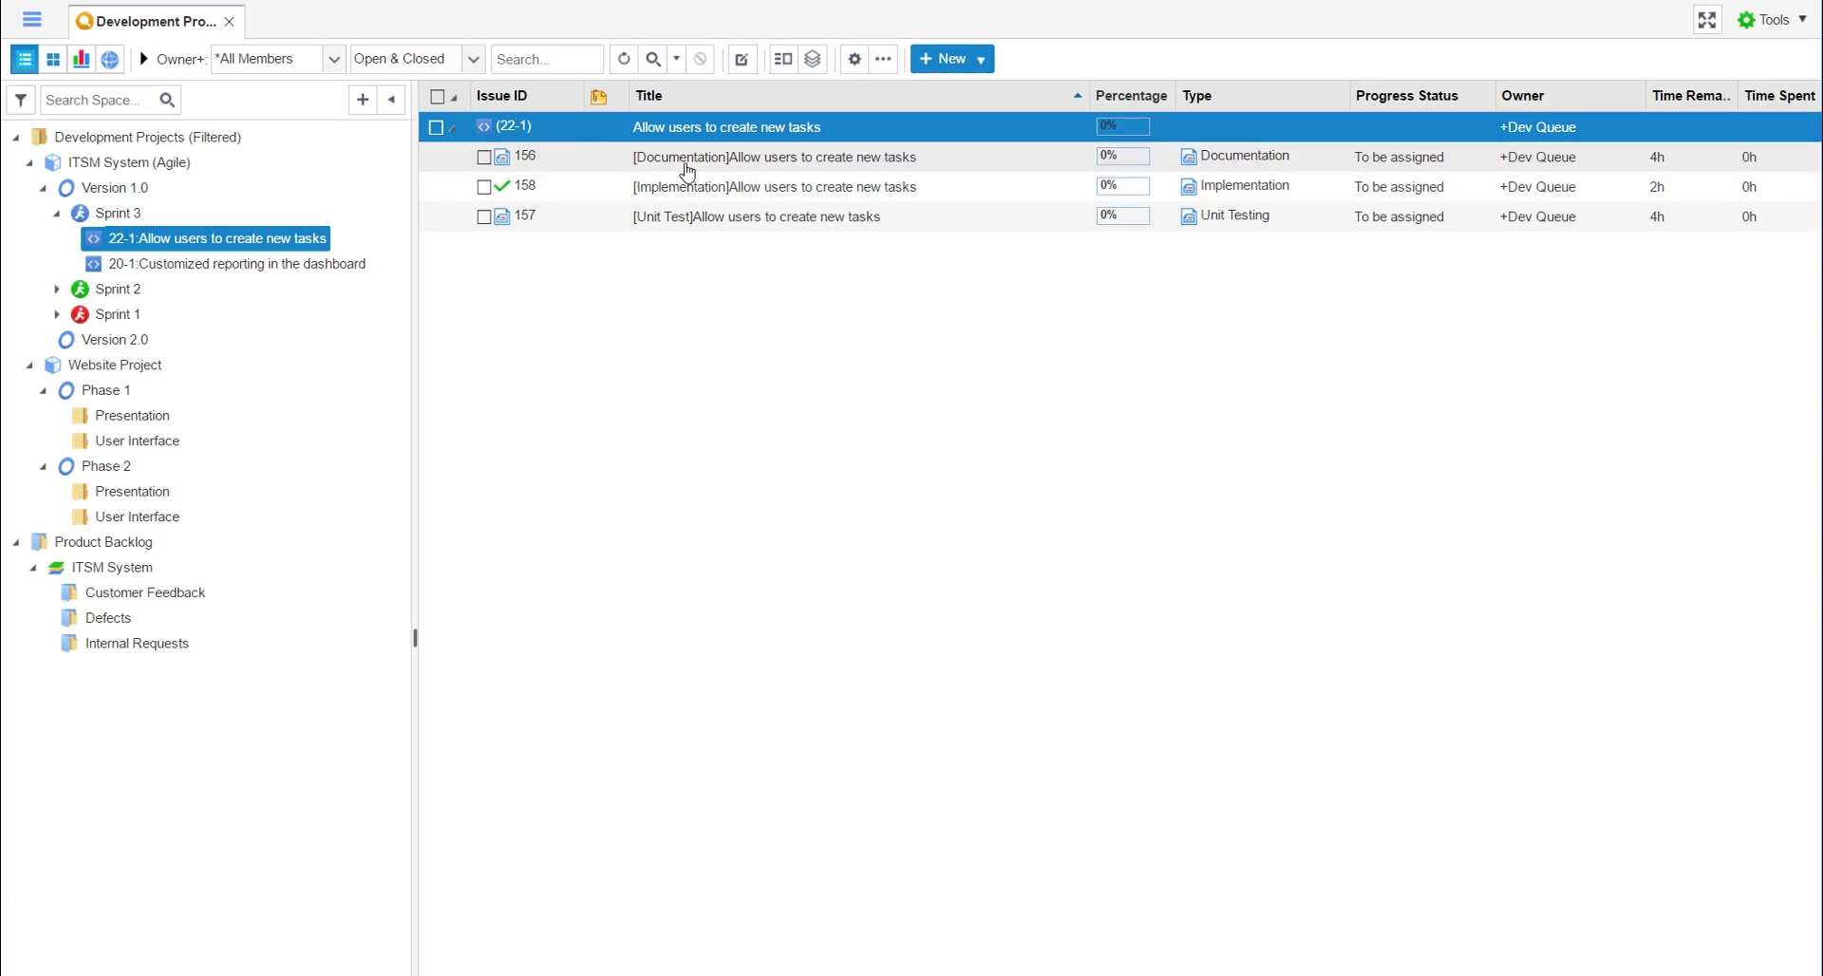
Examine the owner and status filter choices and the search options of the issue list.
left_click(336, 63)
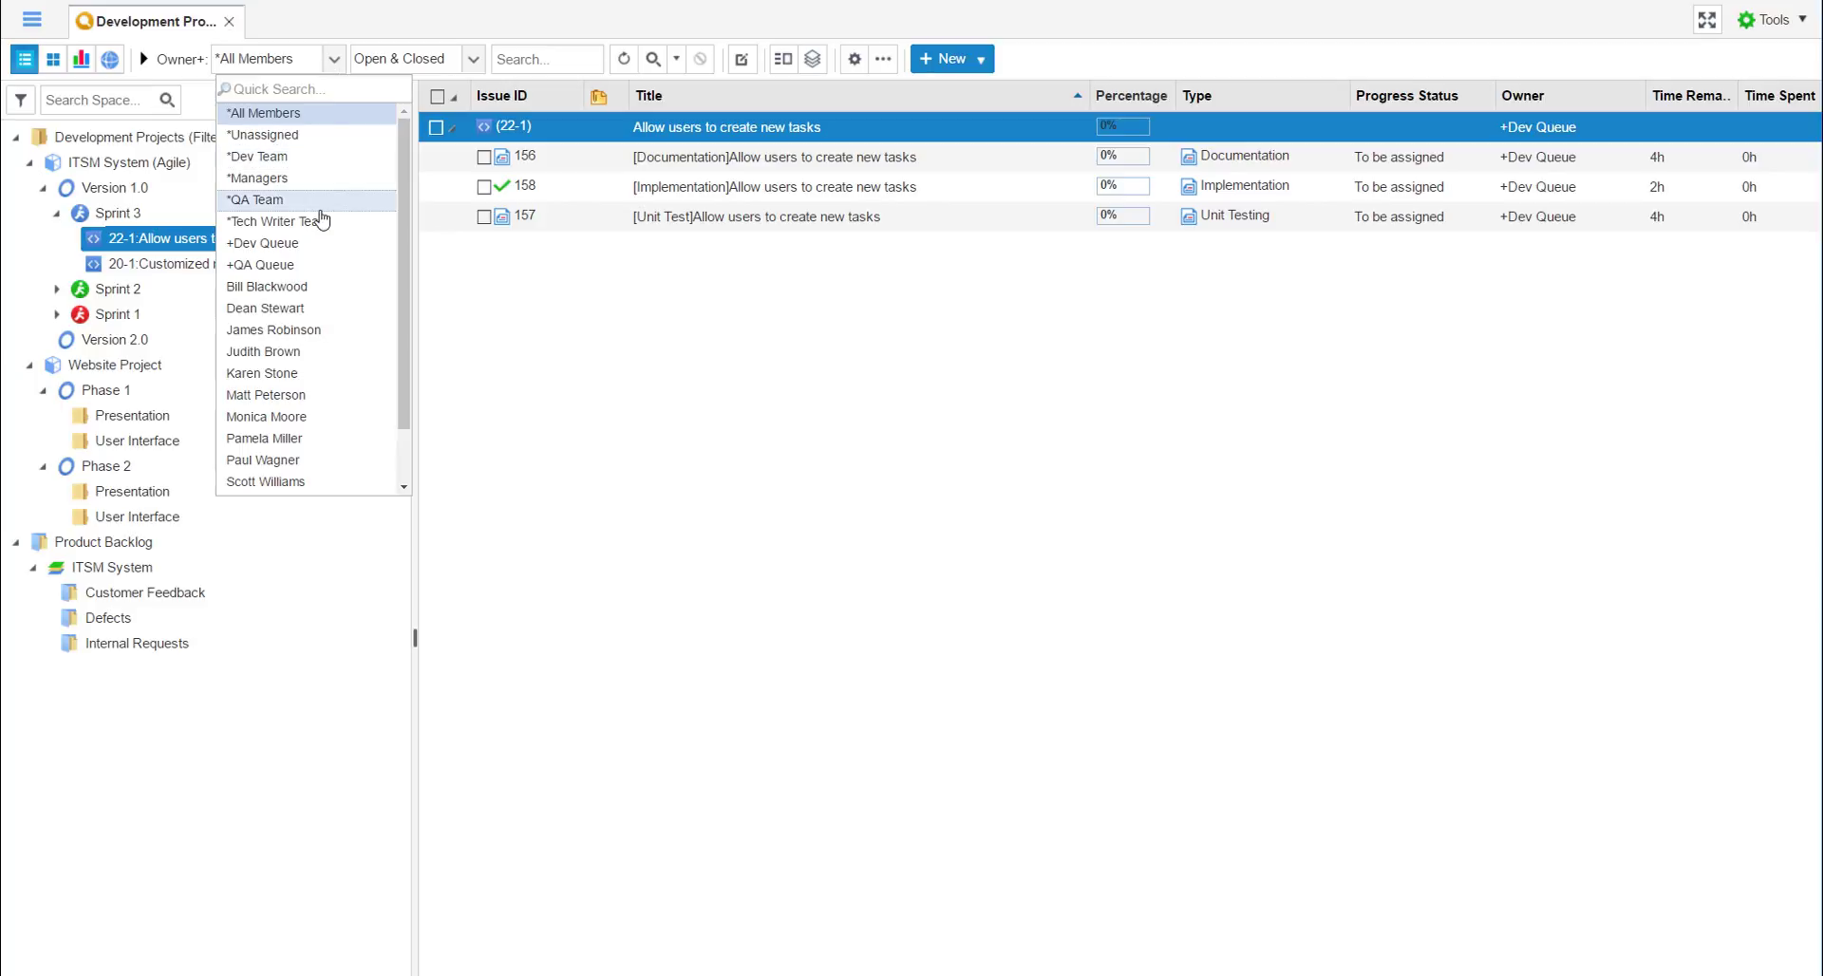
left_click(466, 63)
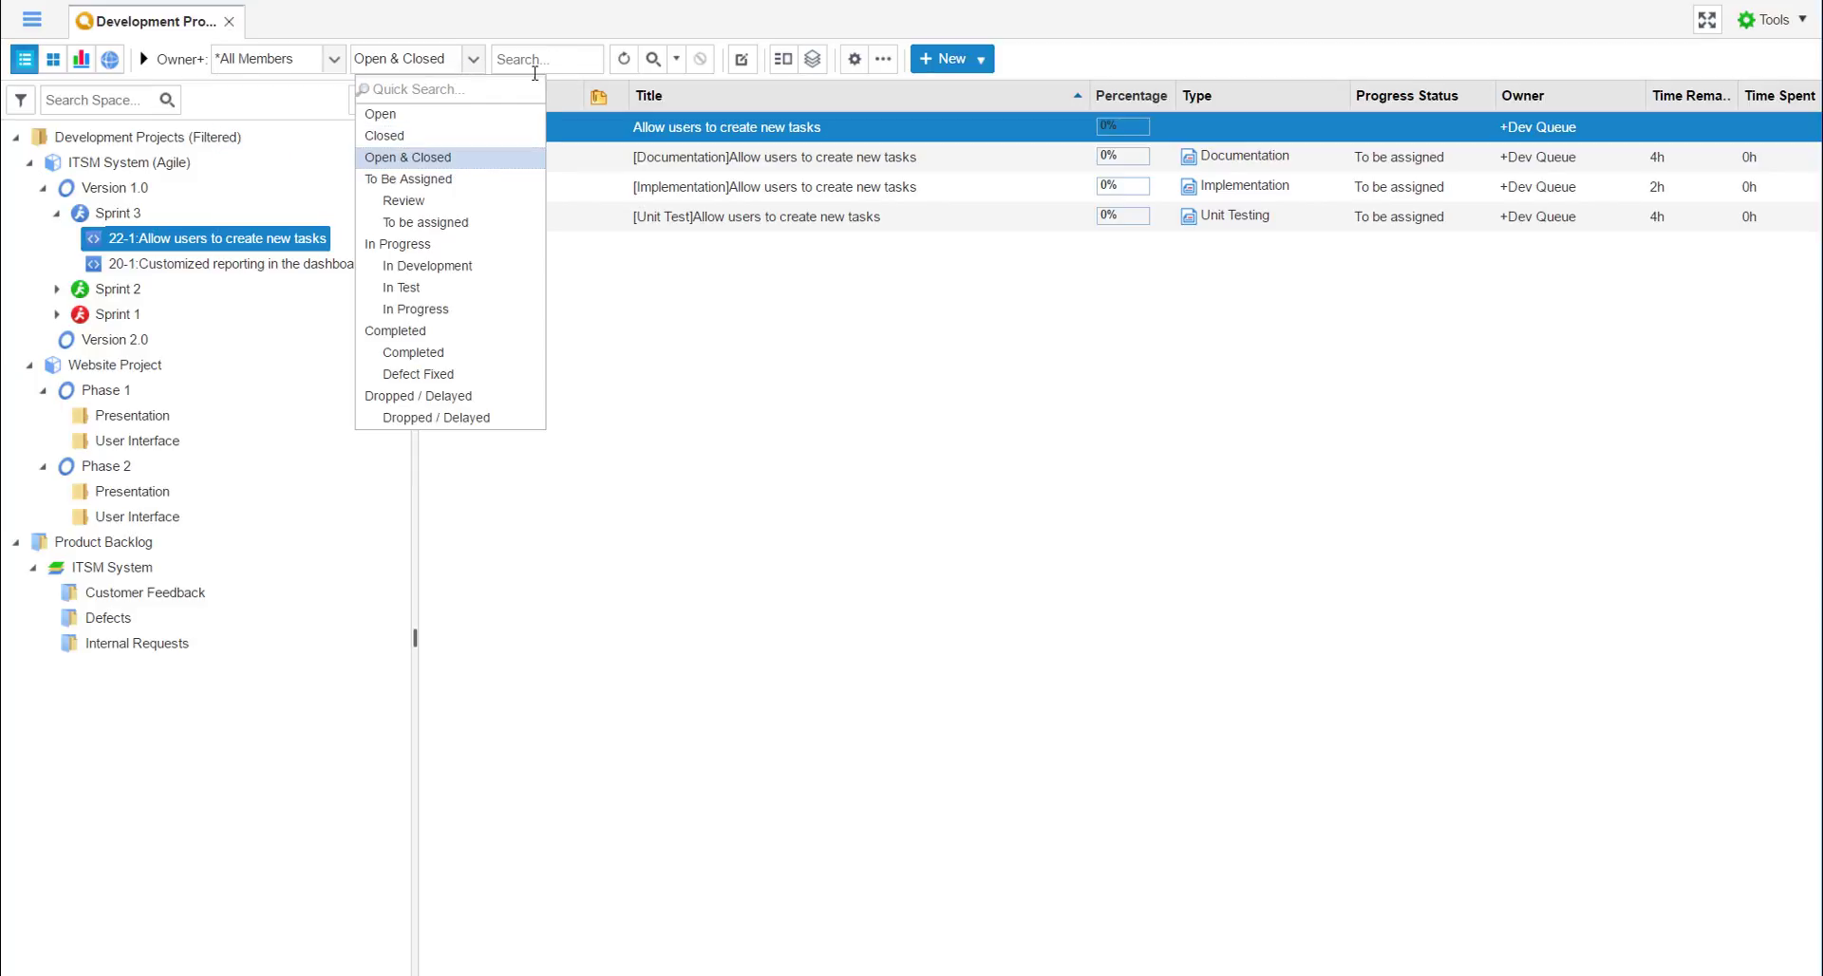
left_click(529, 63)
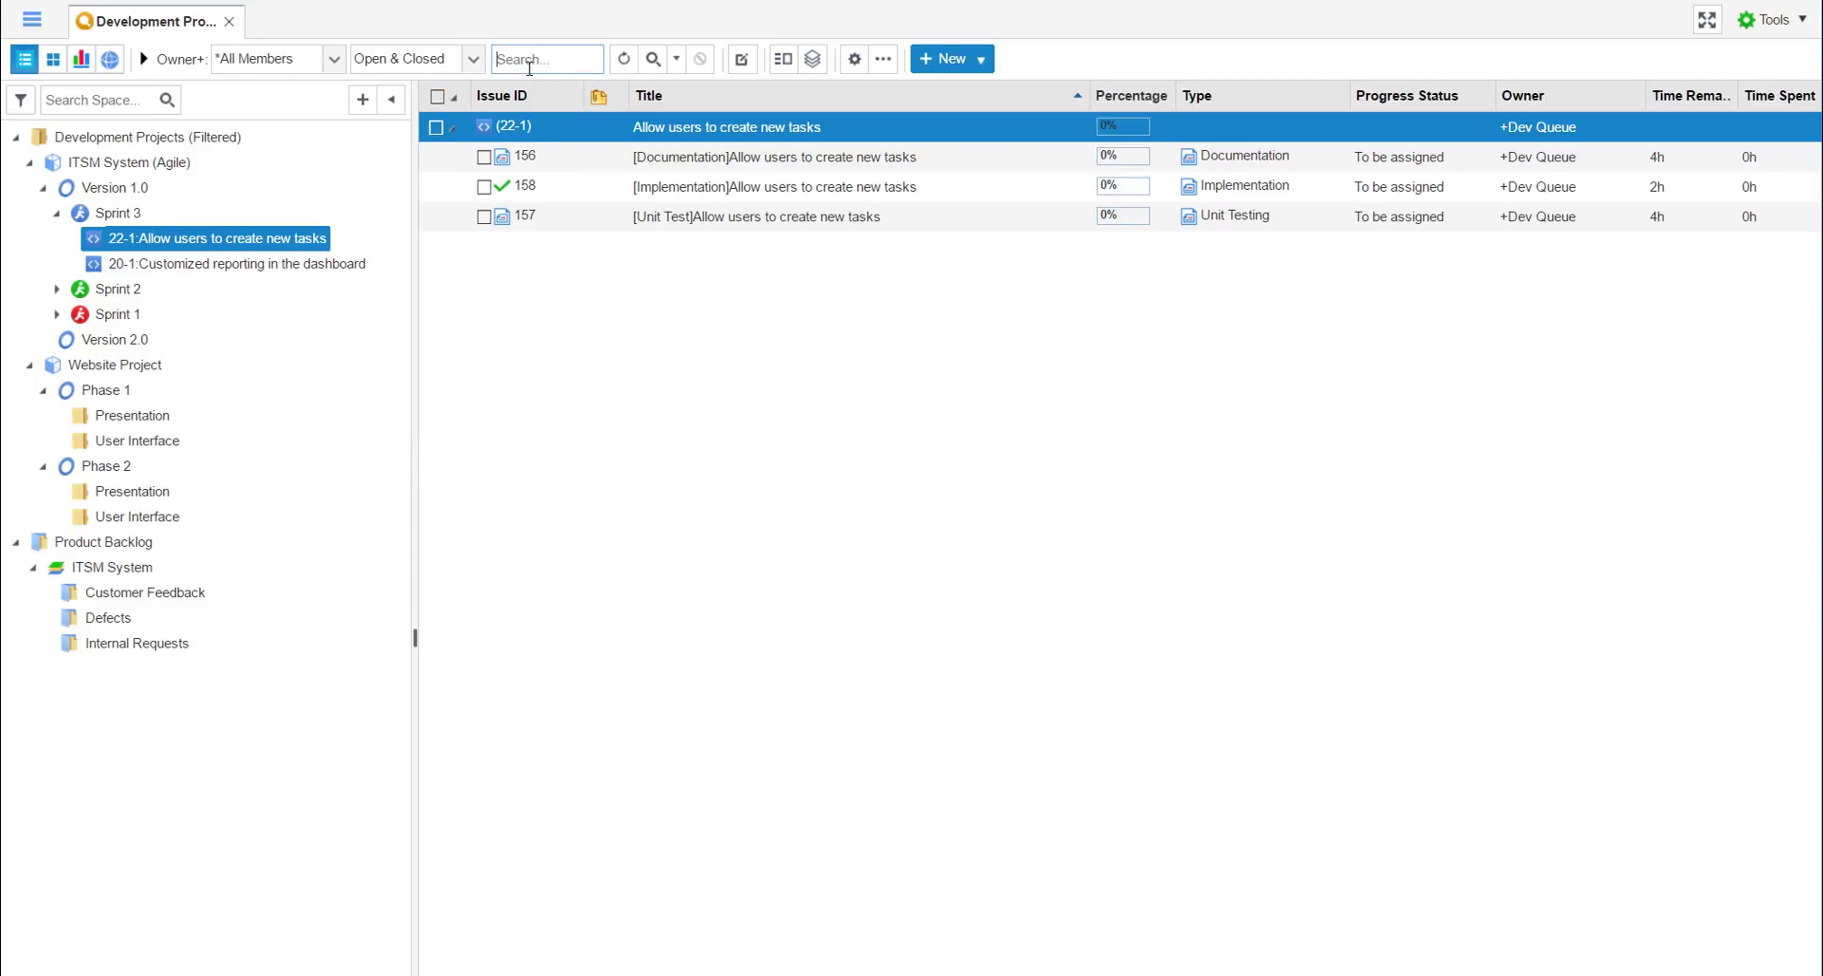
left_click(653, 59)
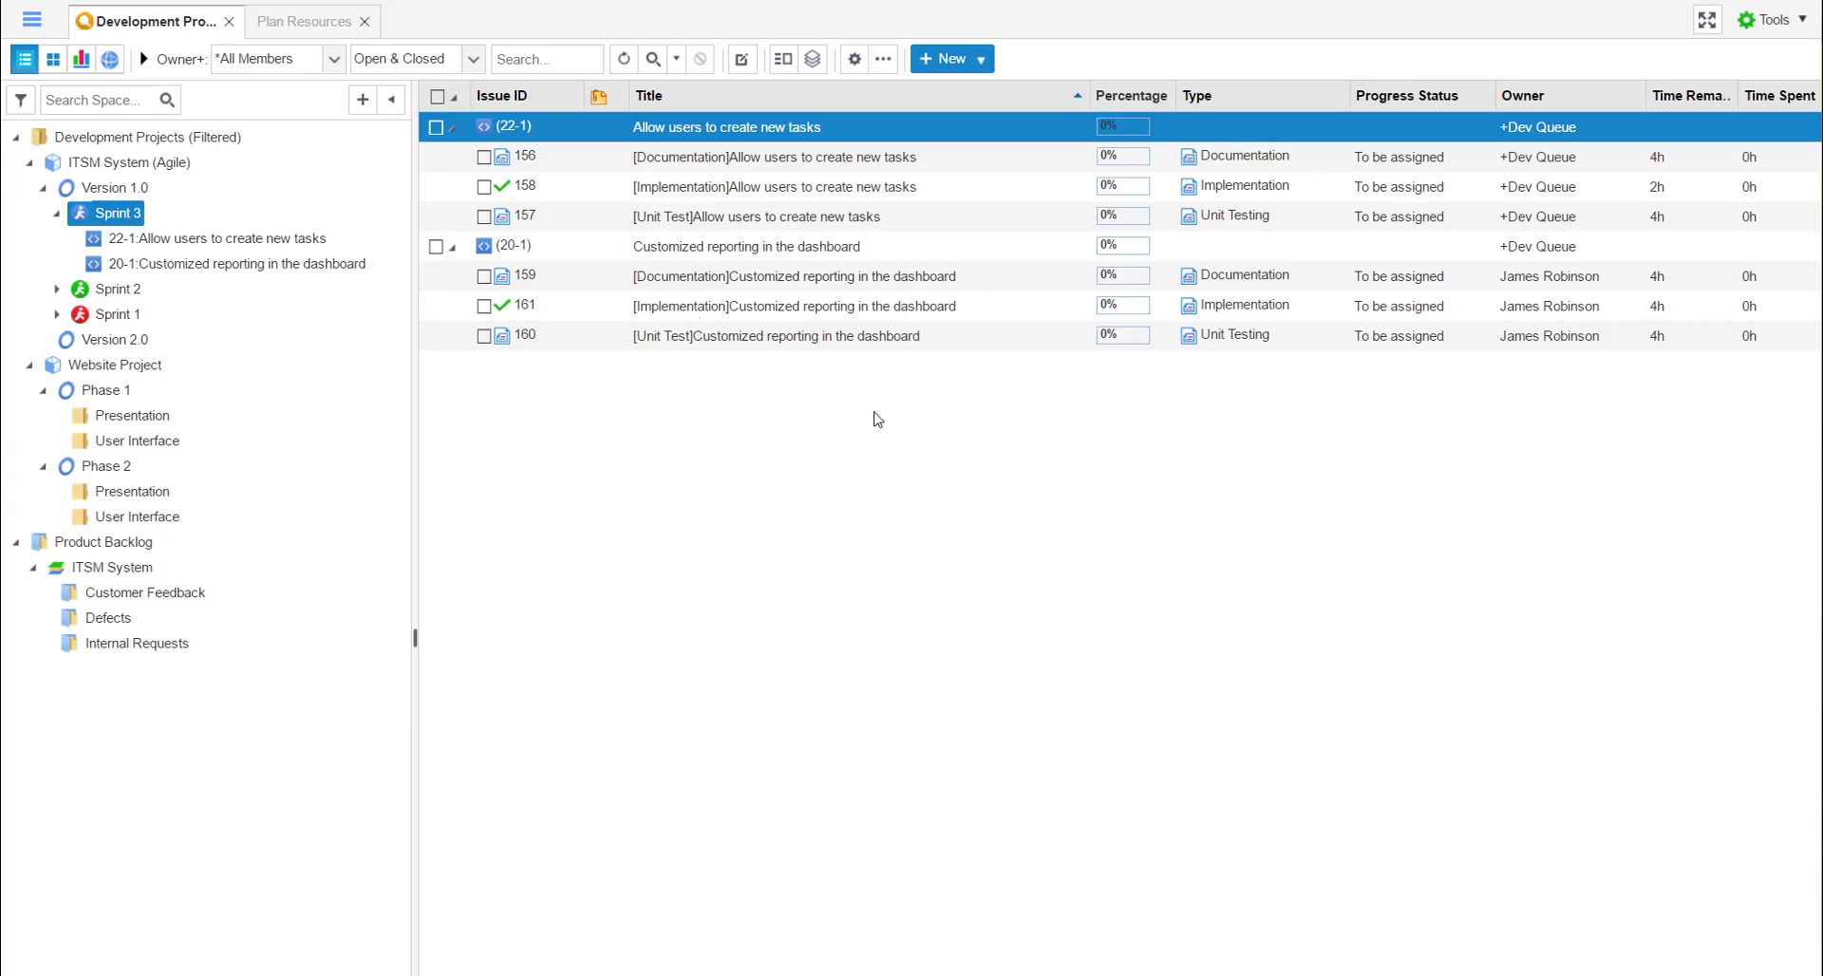
Display Sprint 3 as a board by progress status and select the "[Unit Test]Customized reporting in the dashboard" card.
left_click(57, 61)
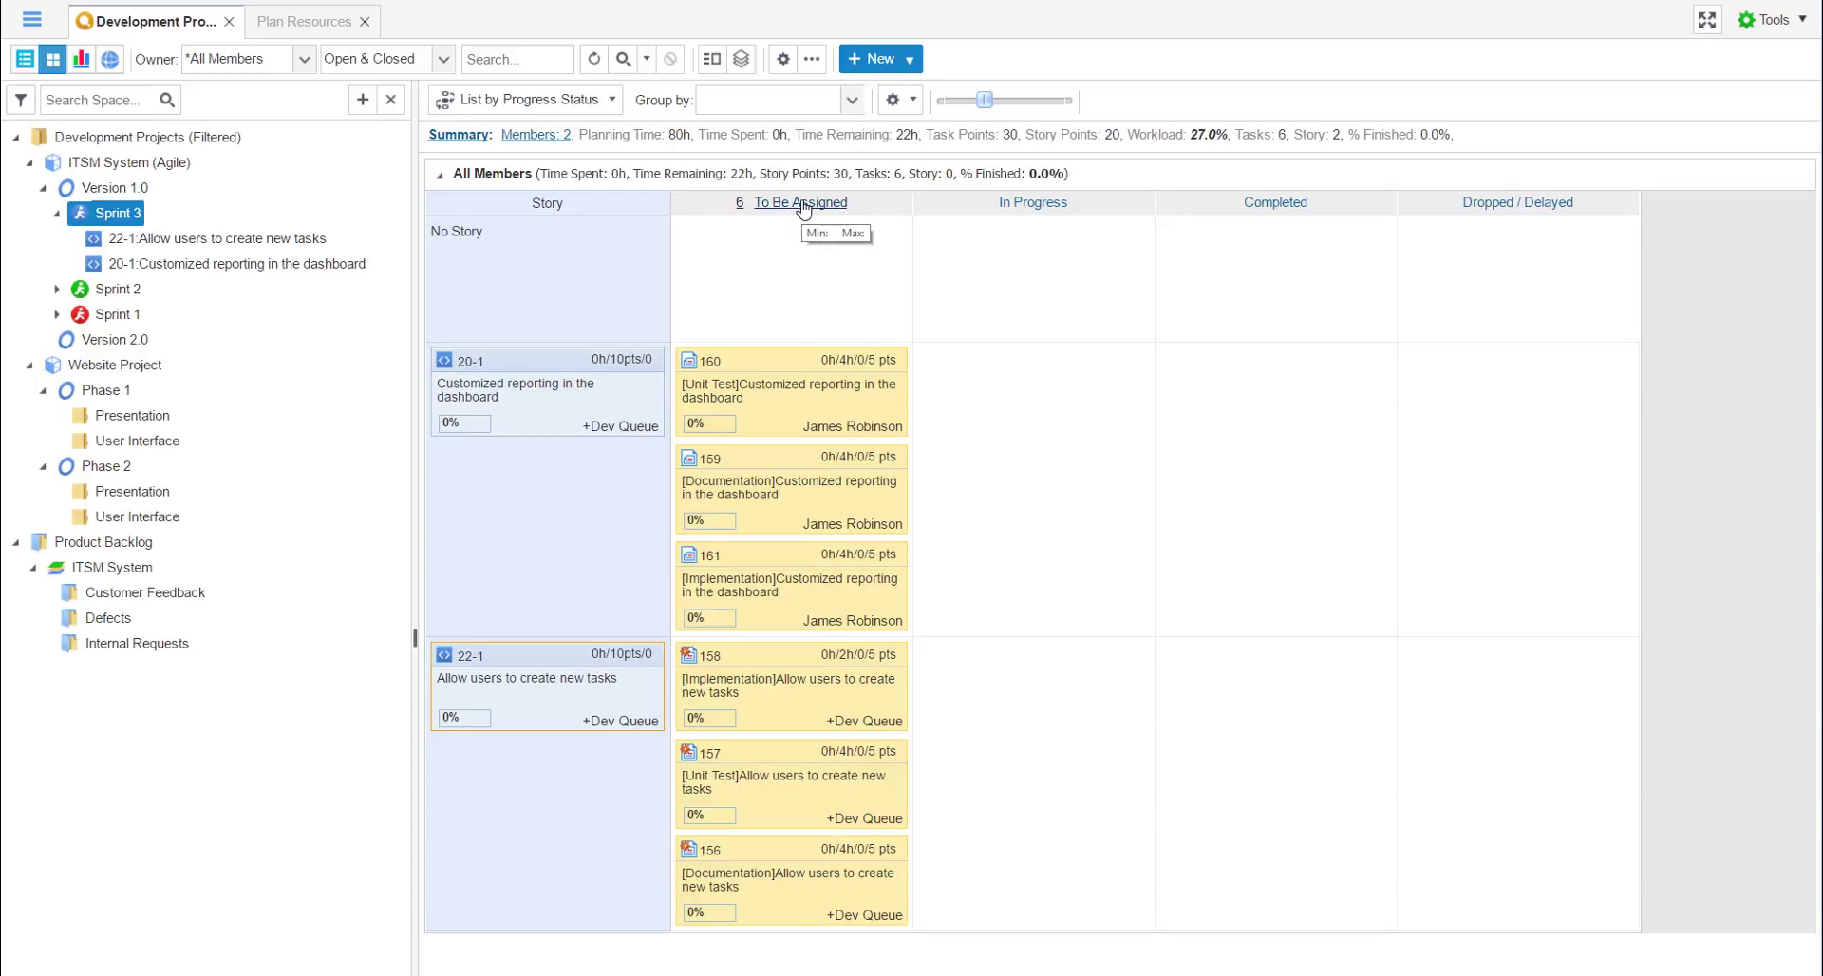
left_click_drag(788, 360, 831, 429)
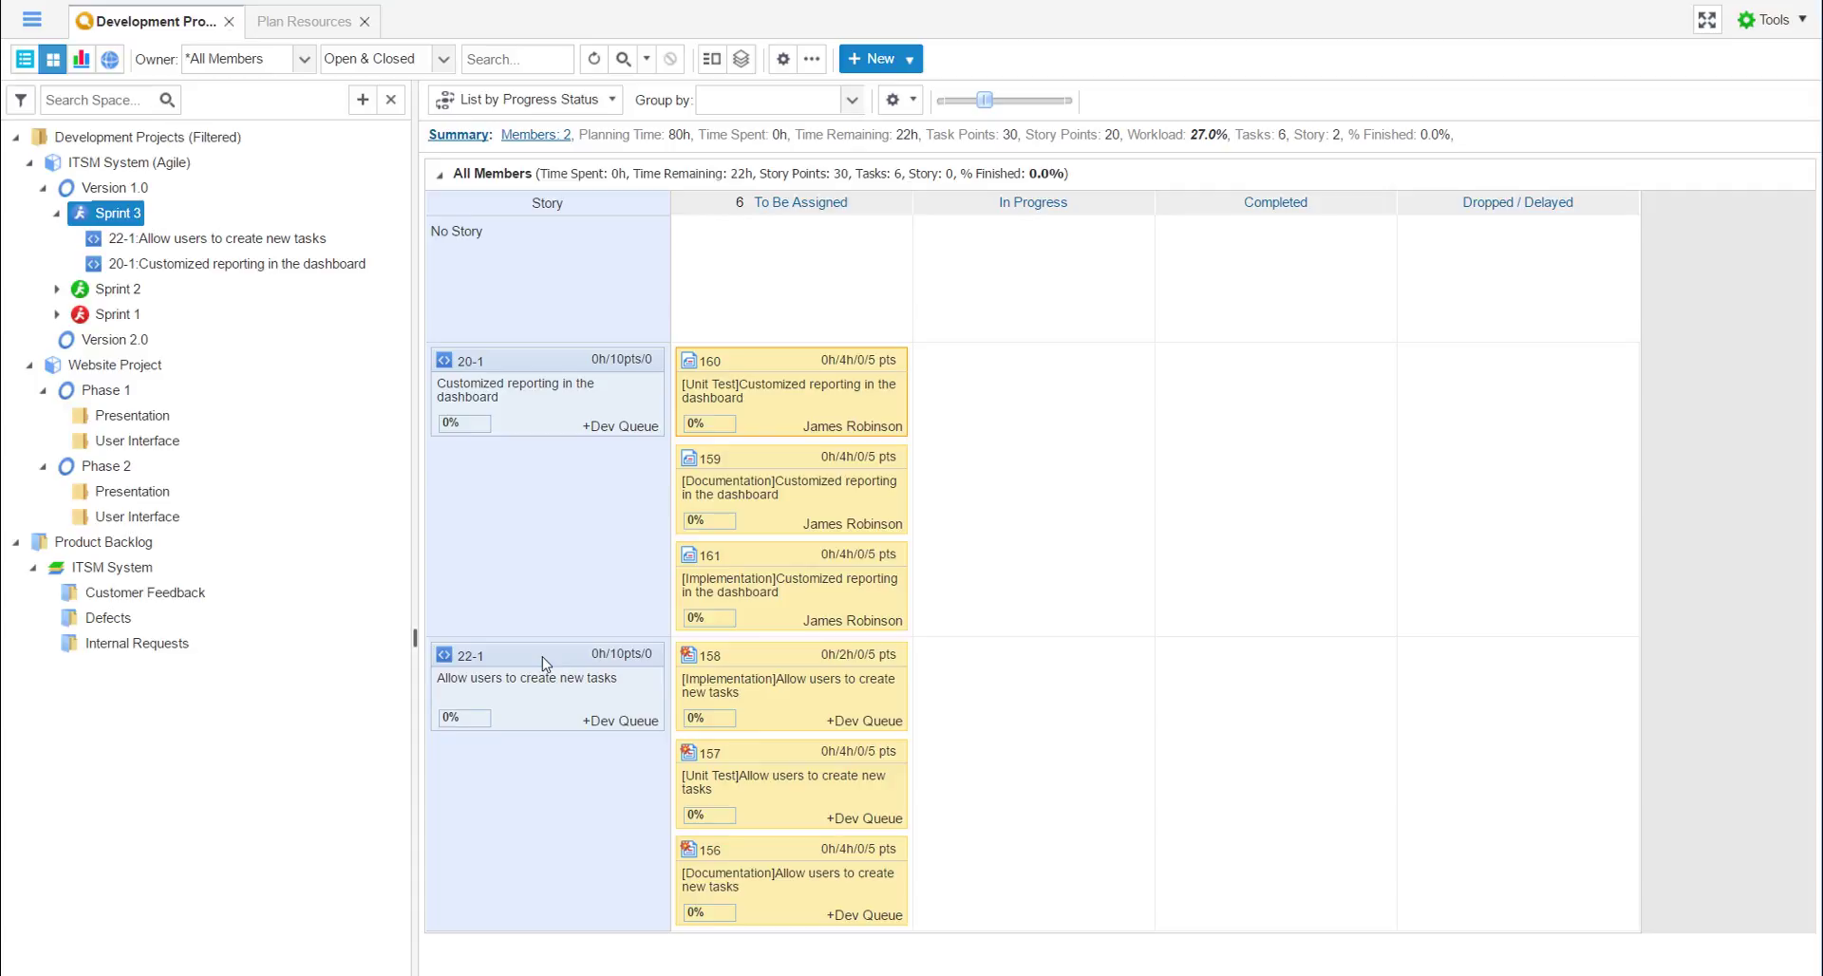
Move story 22-1 above story 20-1 on the Sprint 3 board and review the sprint summary.
left_click_drag(546, 663, 551, 432)
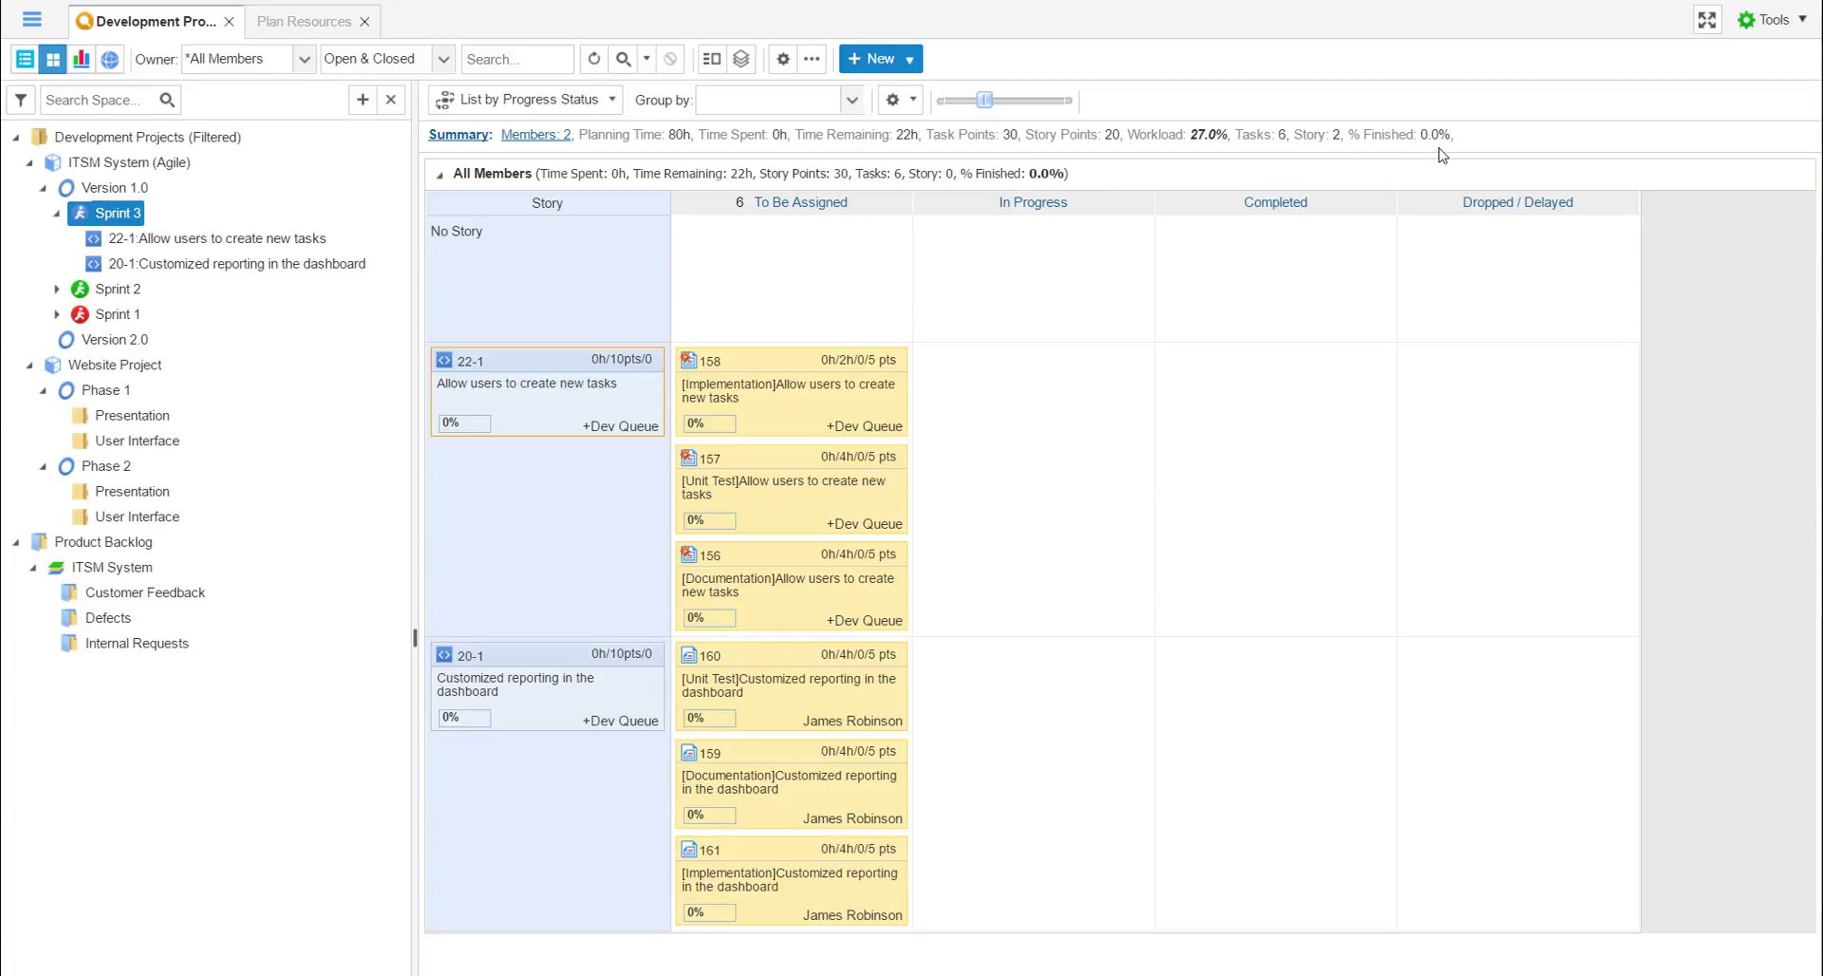
left_click(458, 135)
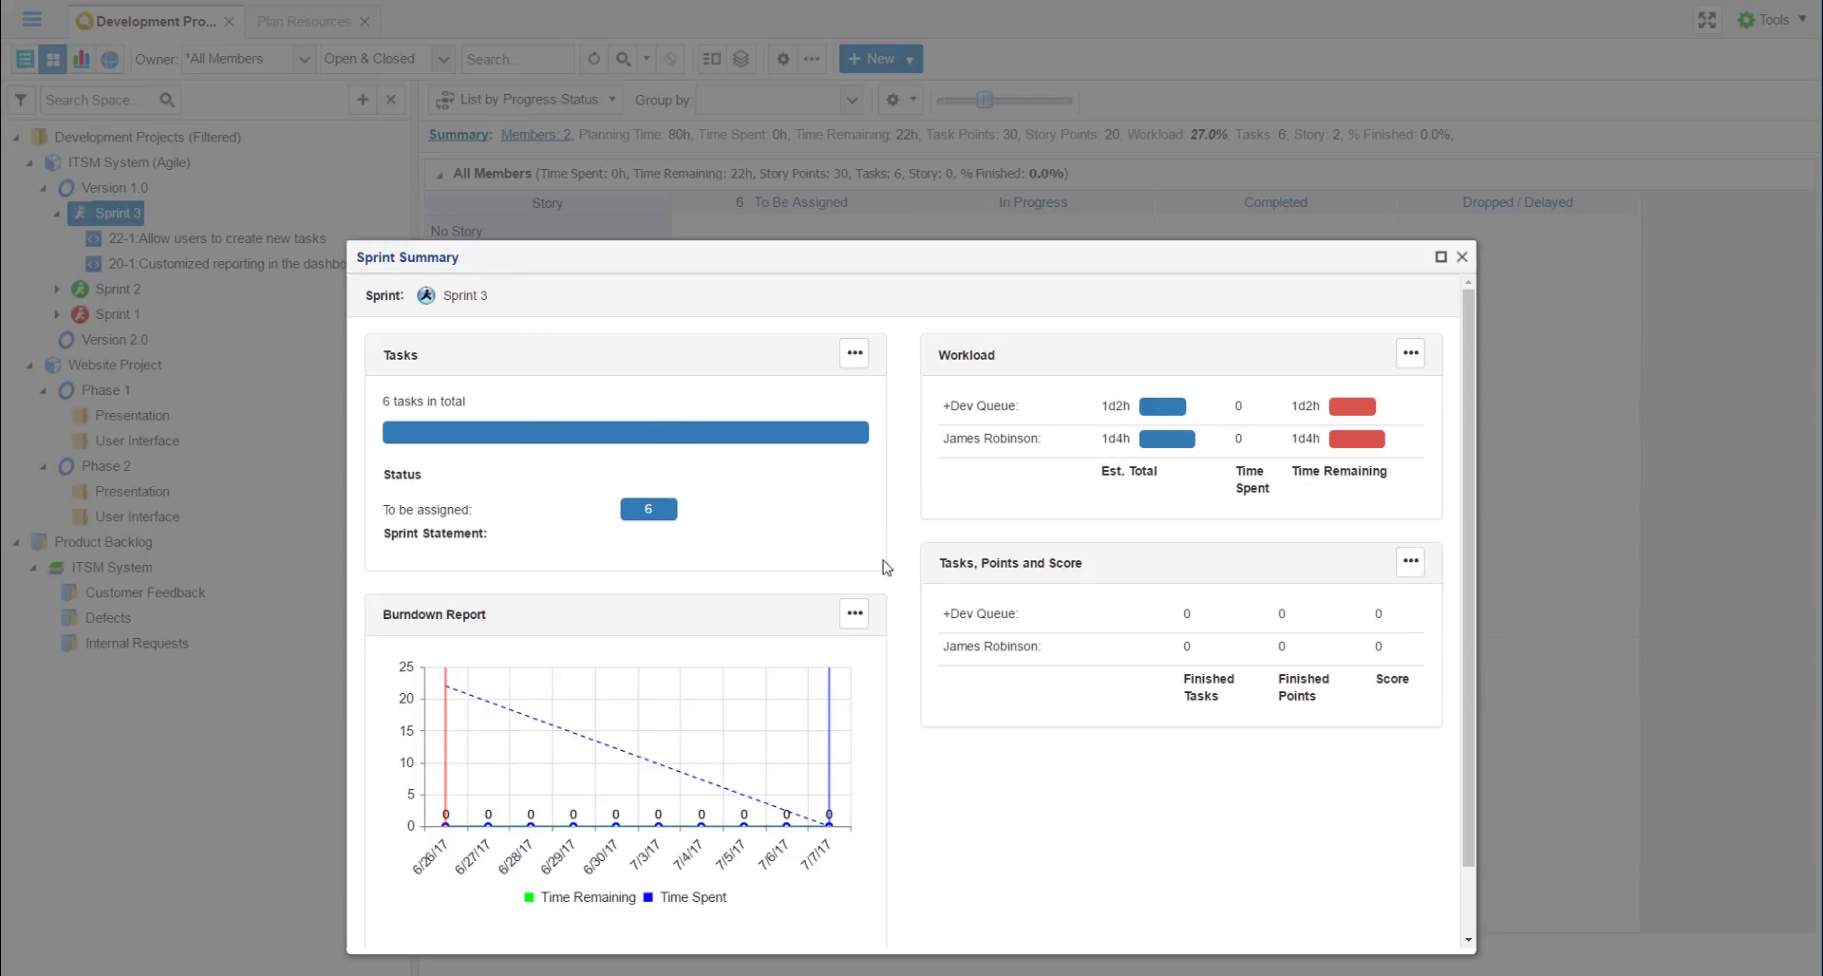
mouse_move(681, 802)
left_click(1463, 257)
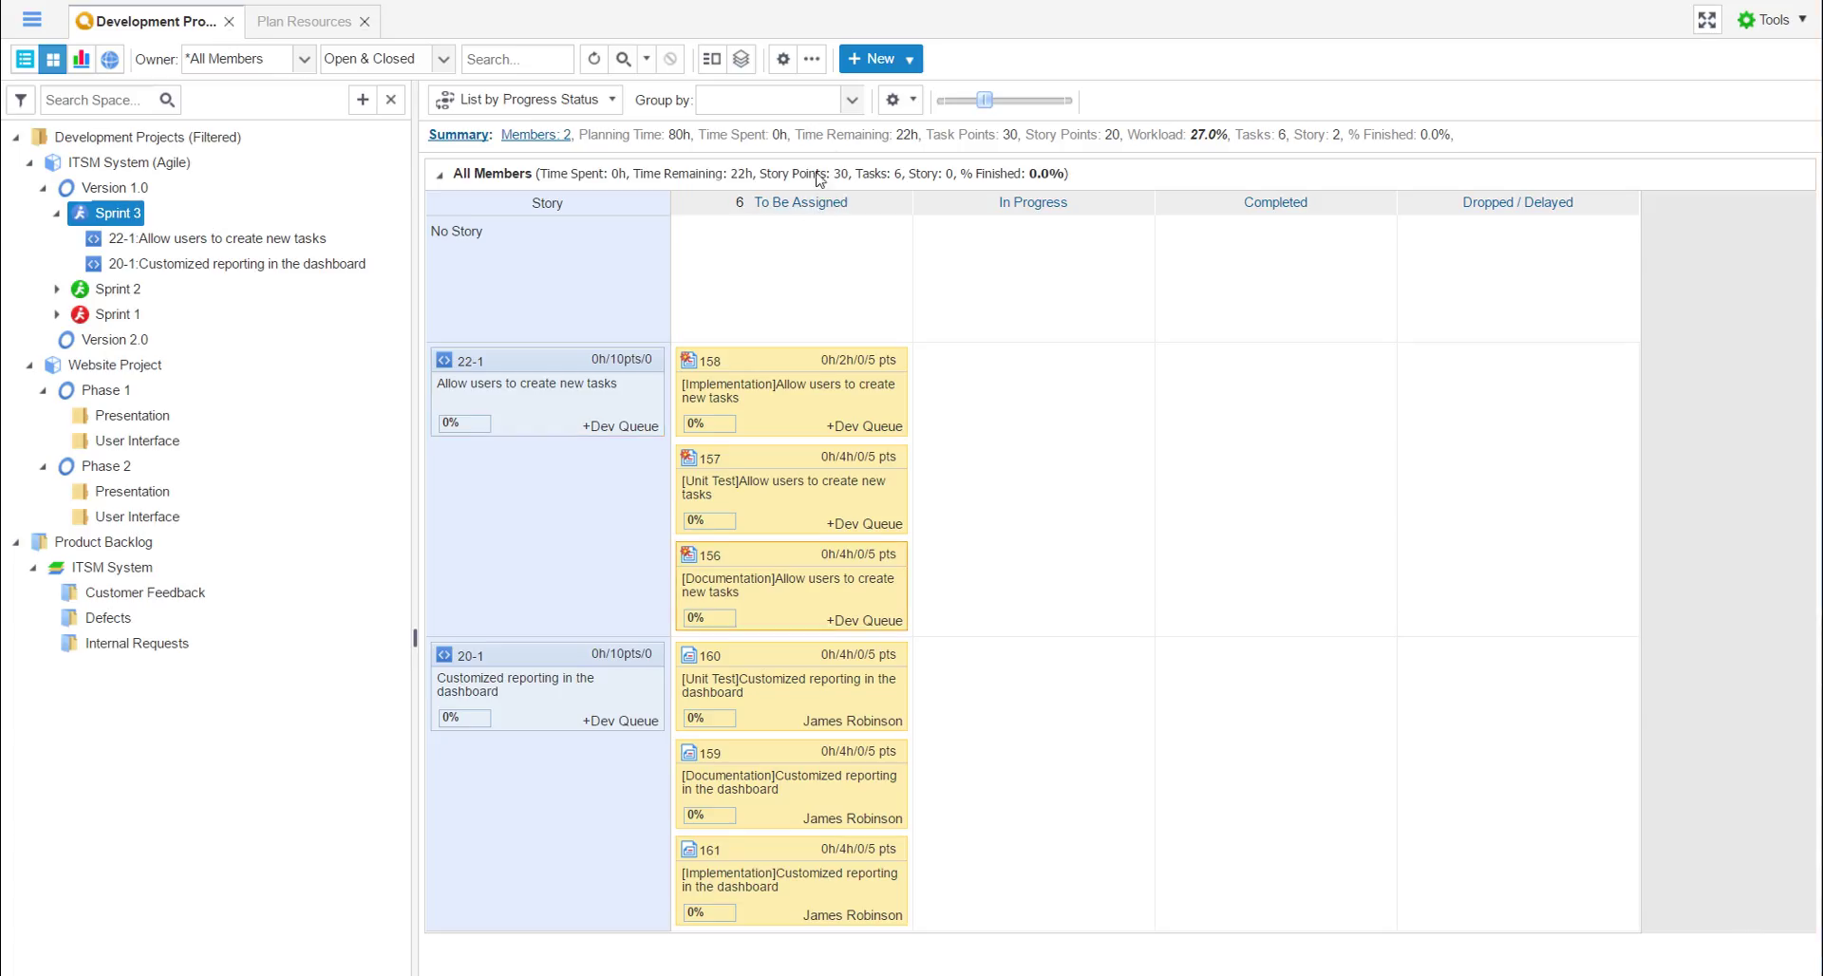
Group the Sprint 3 board by Owner and list its cards by Planned Start Date.
left_click(853, 102)
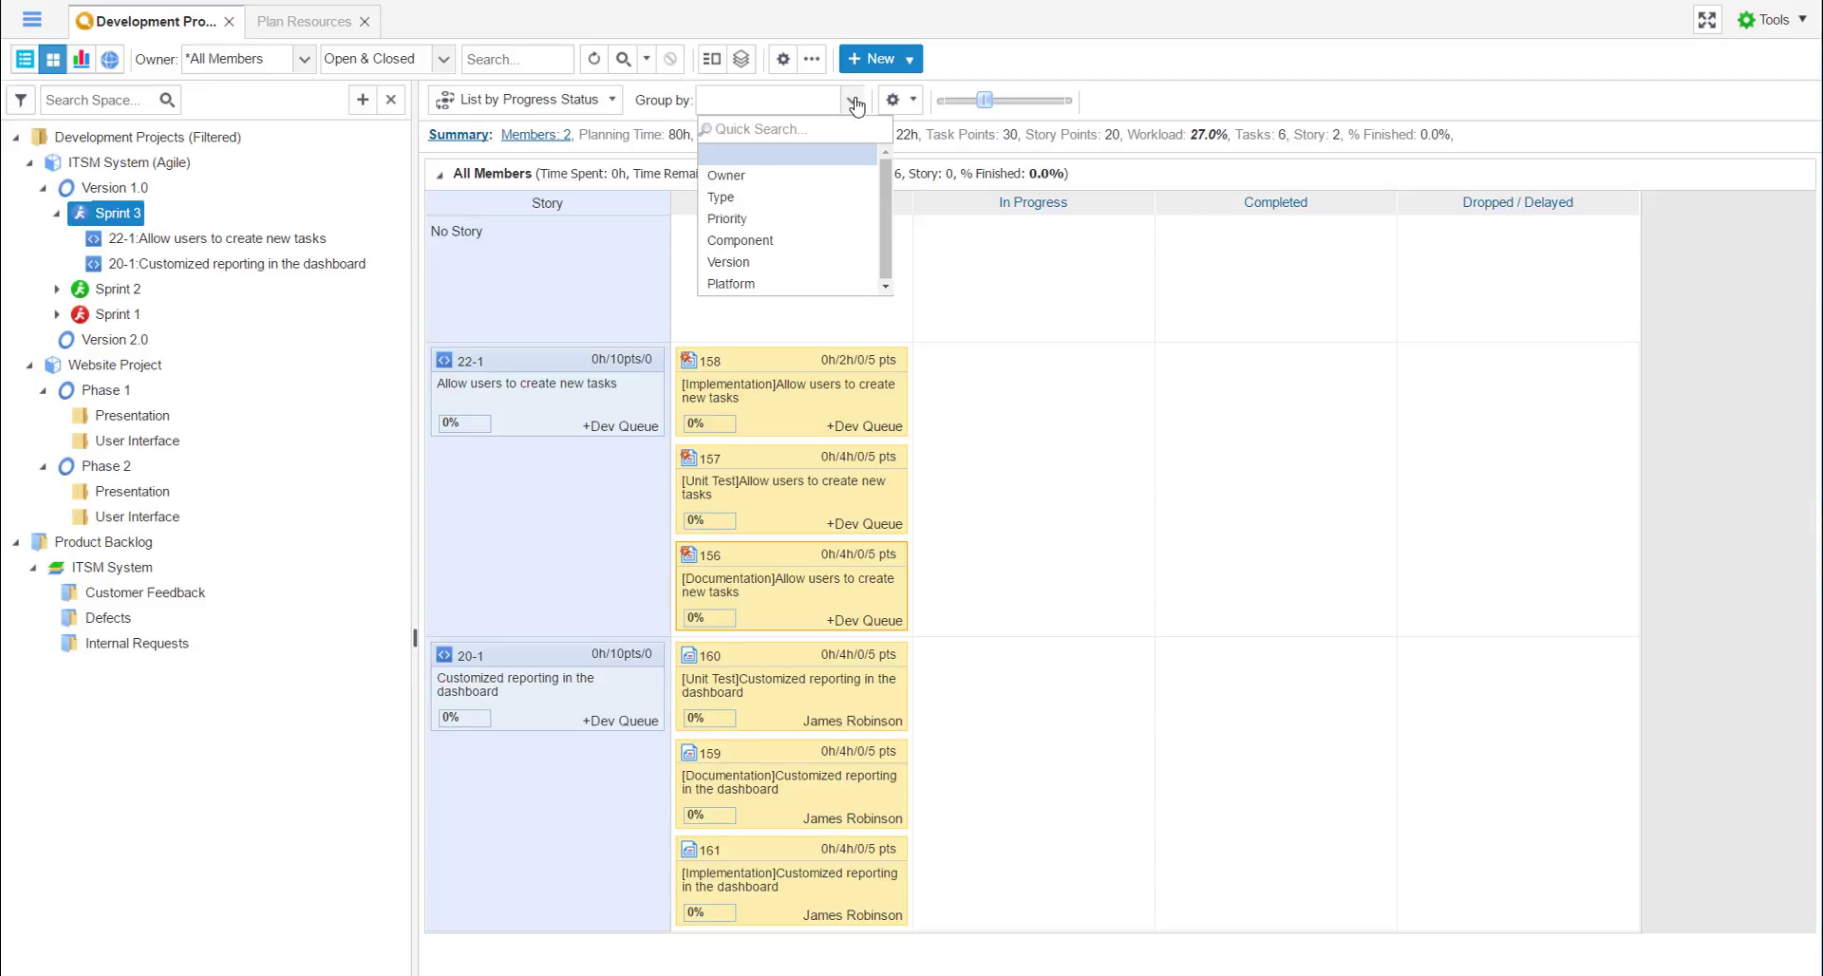
left_click(777, 179)
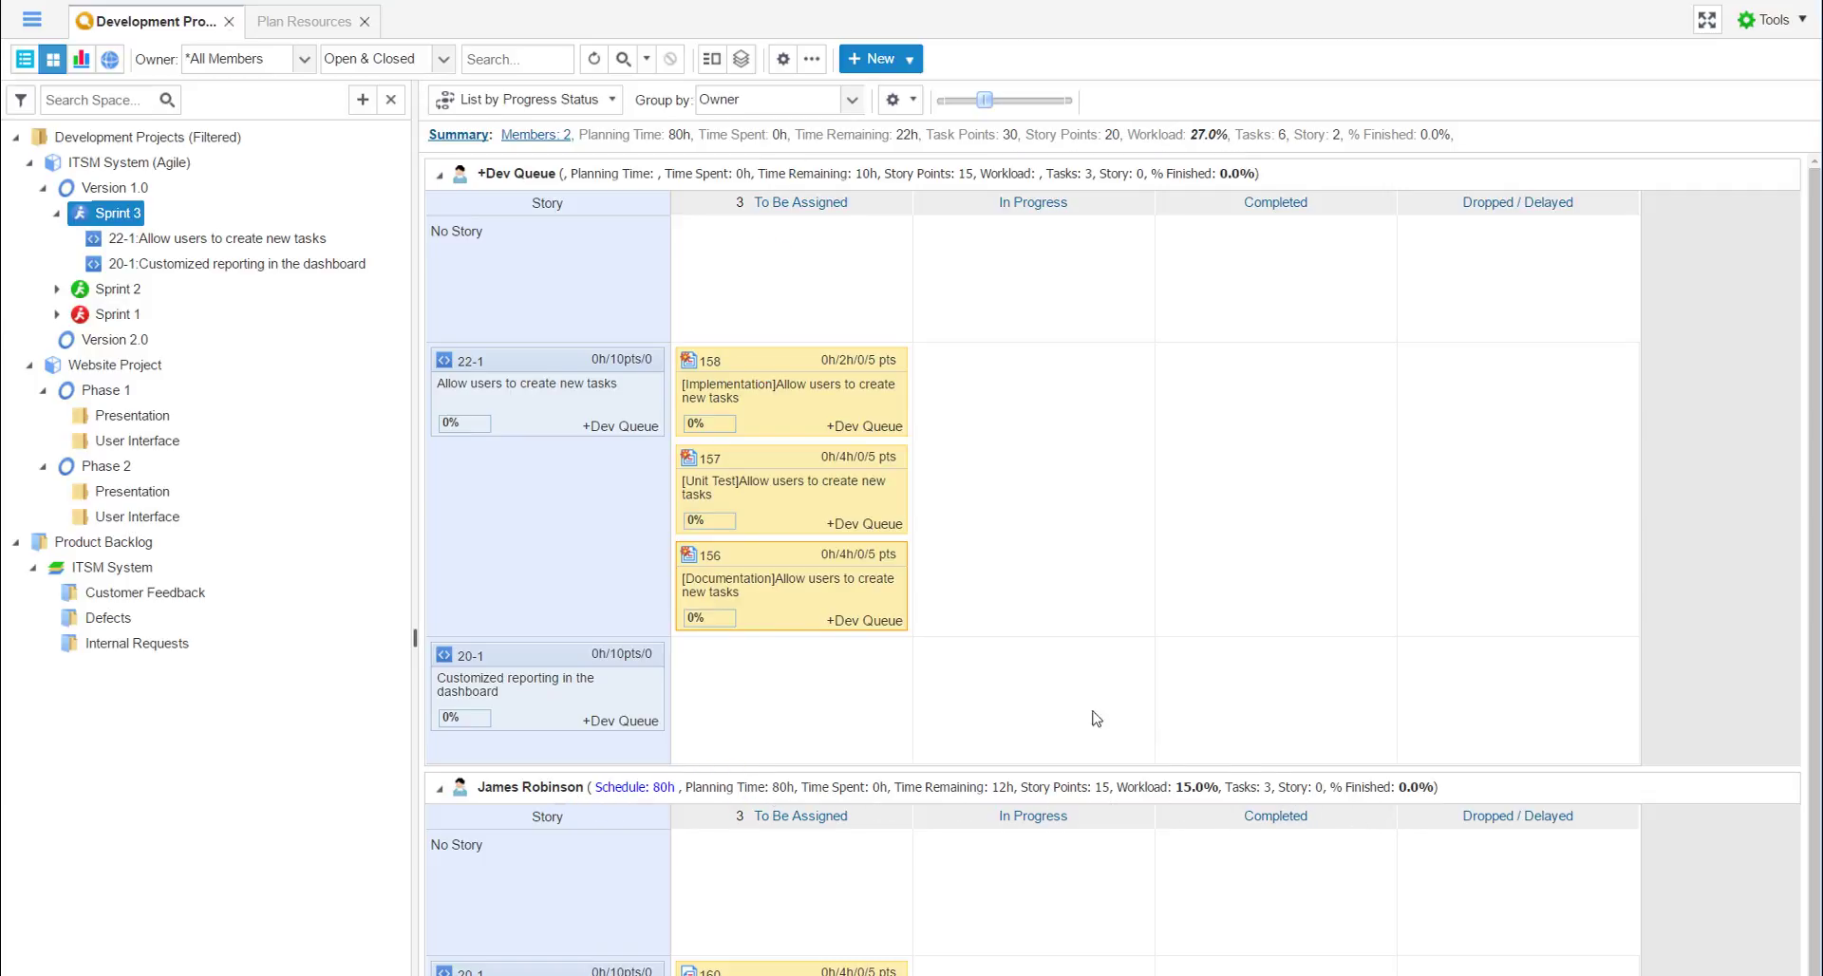
left_click(613, 103)
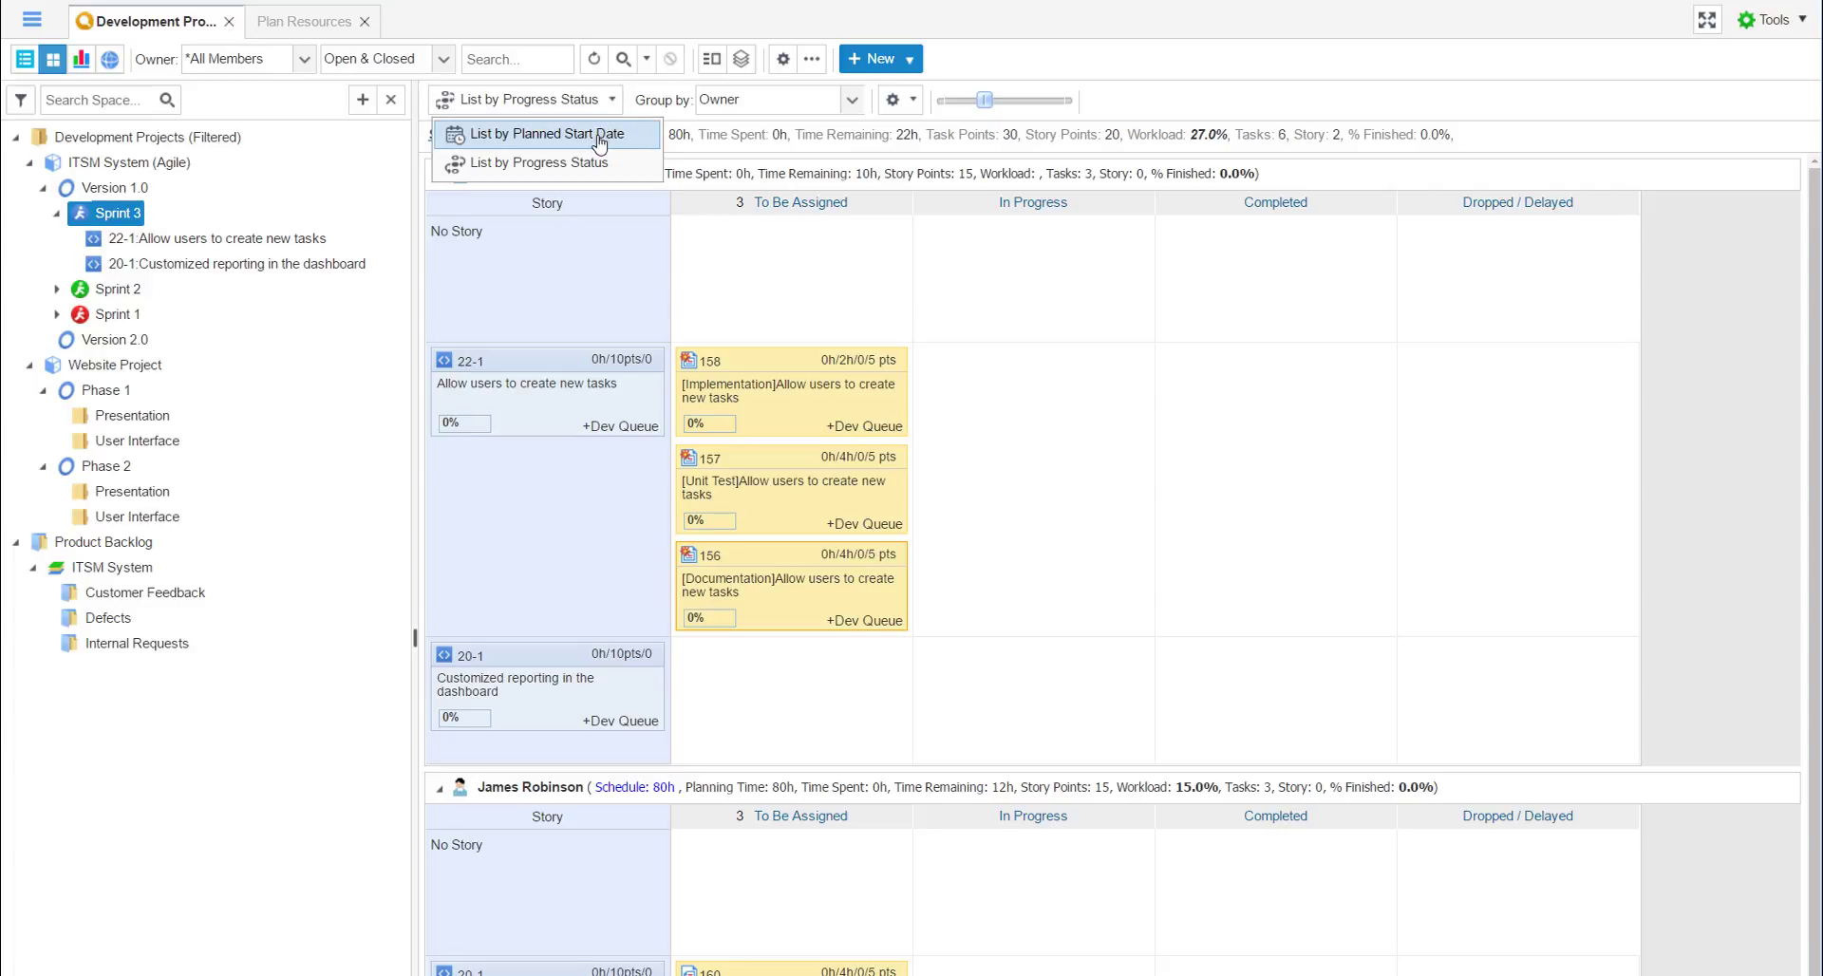
left_click(599, 143)
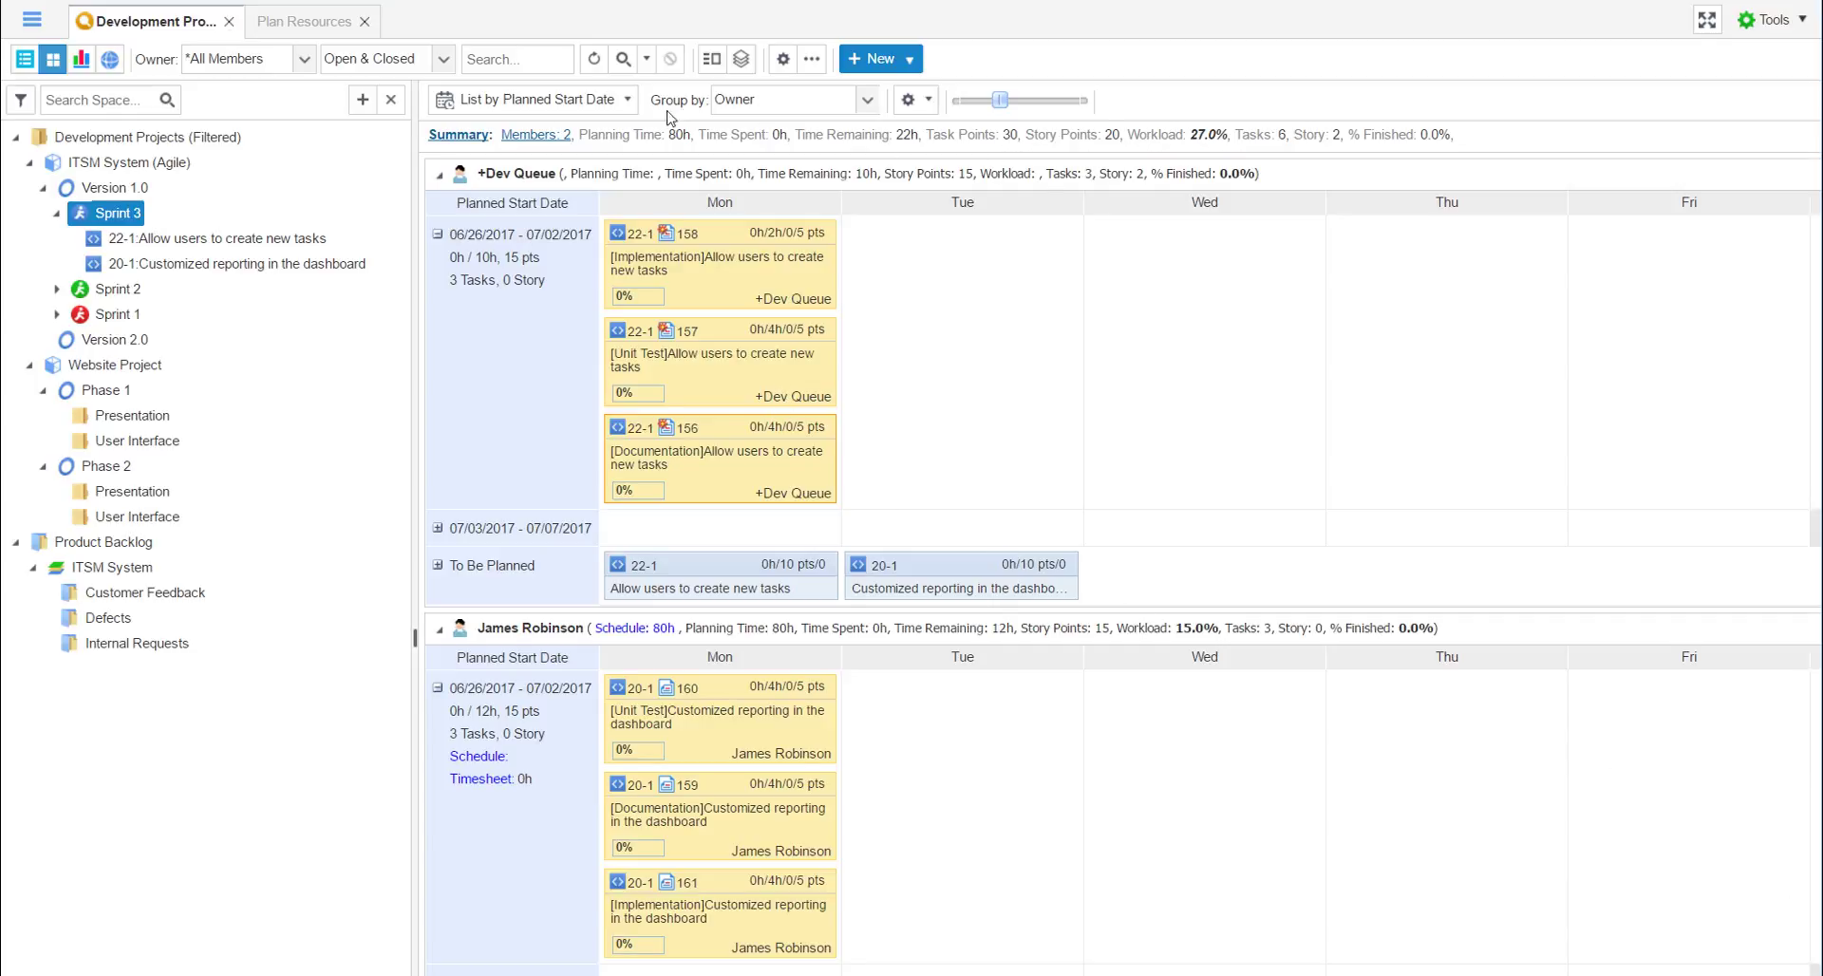
Return the board to List by Progress Status and view the In Progress column's Min and Max limits without changing them.
left_click(532, 98)
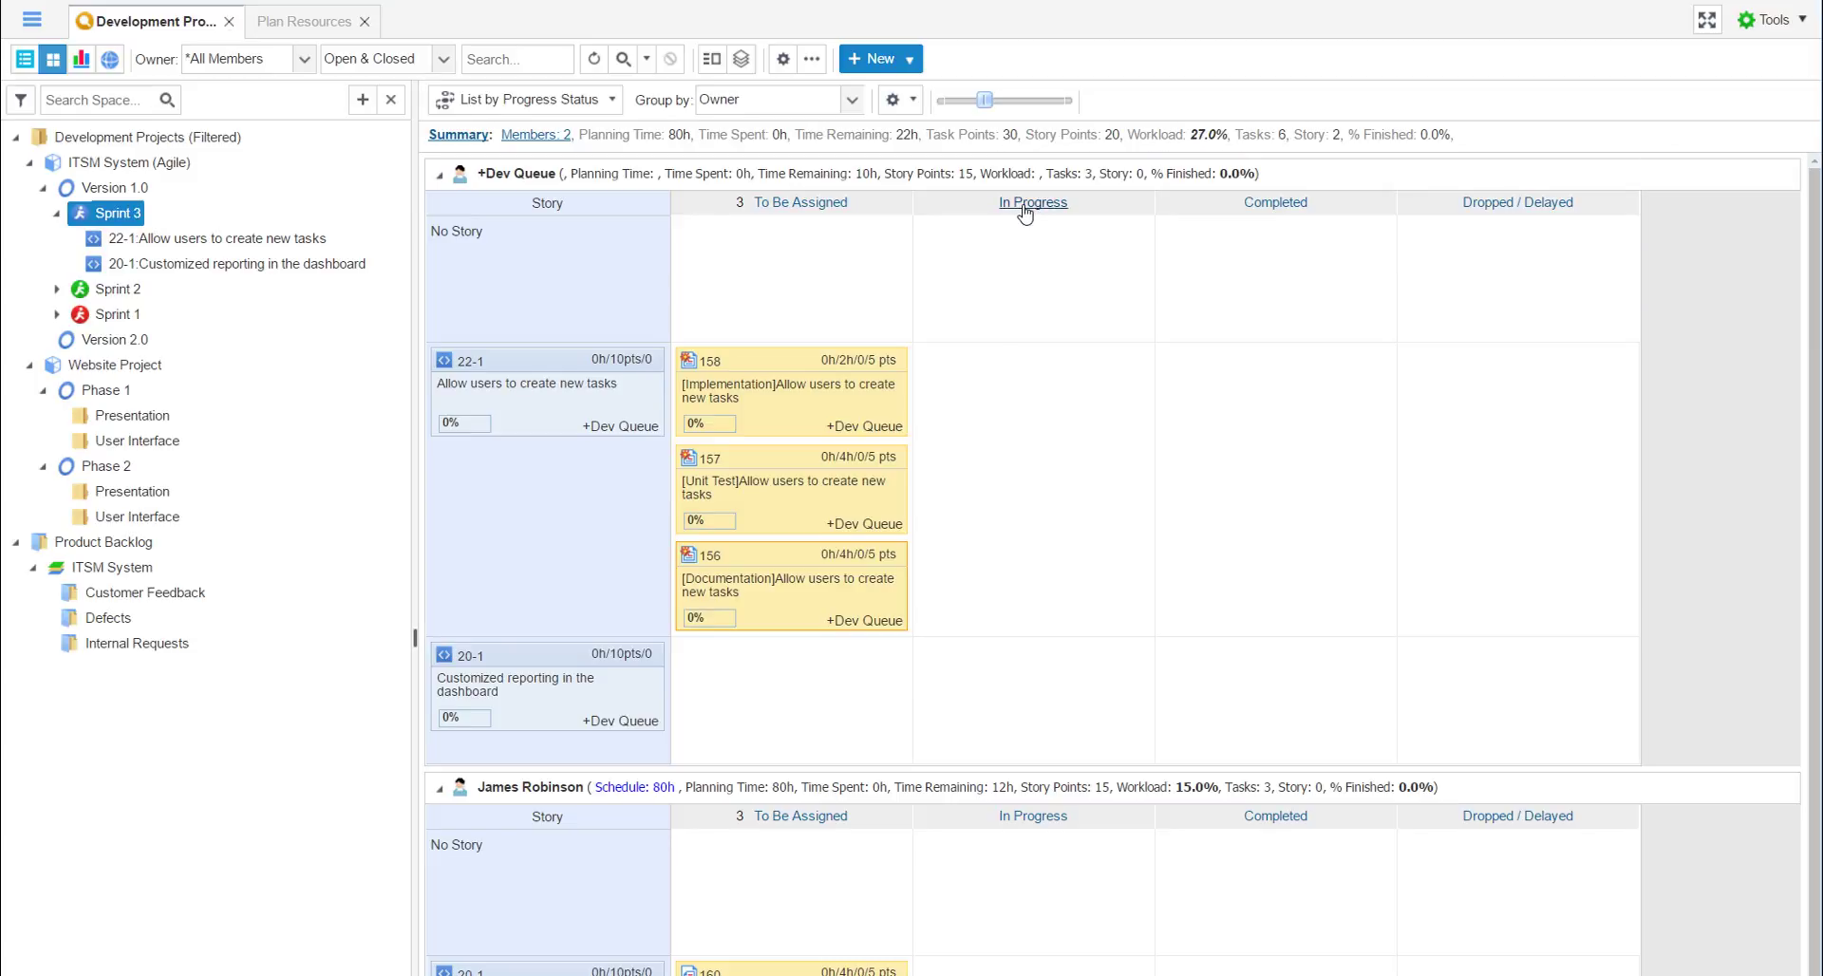
left_click(1019, 206)
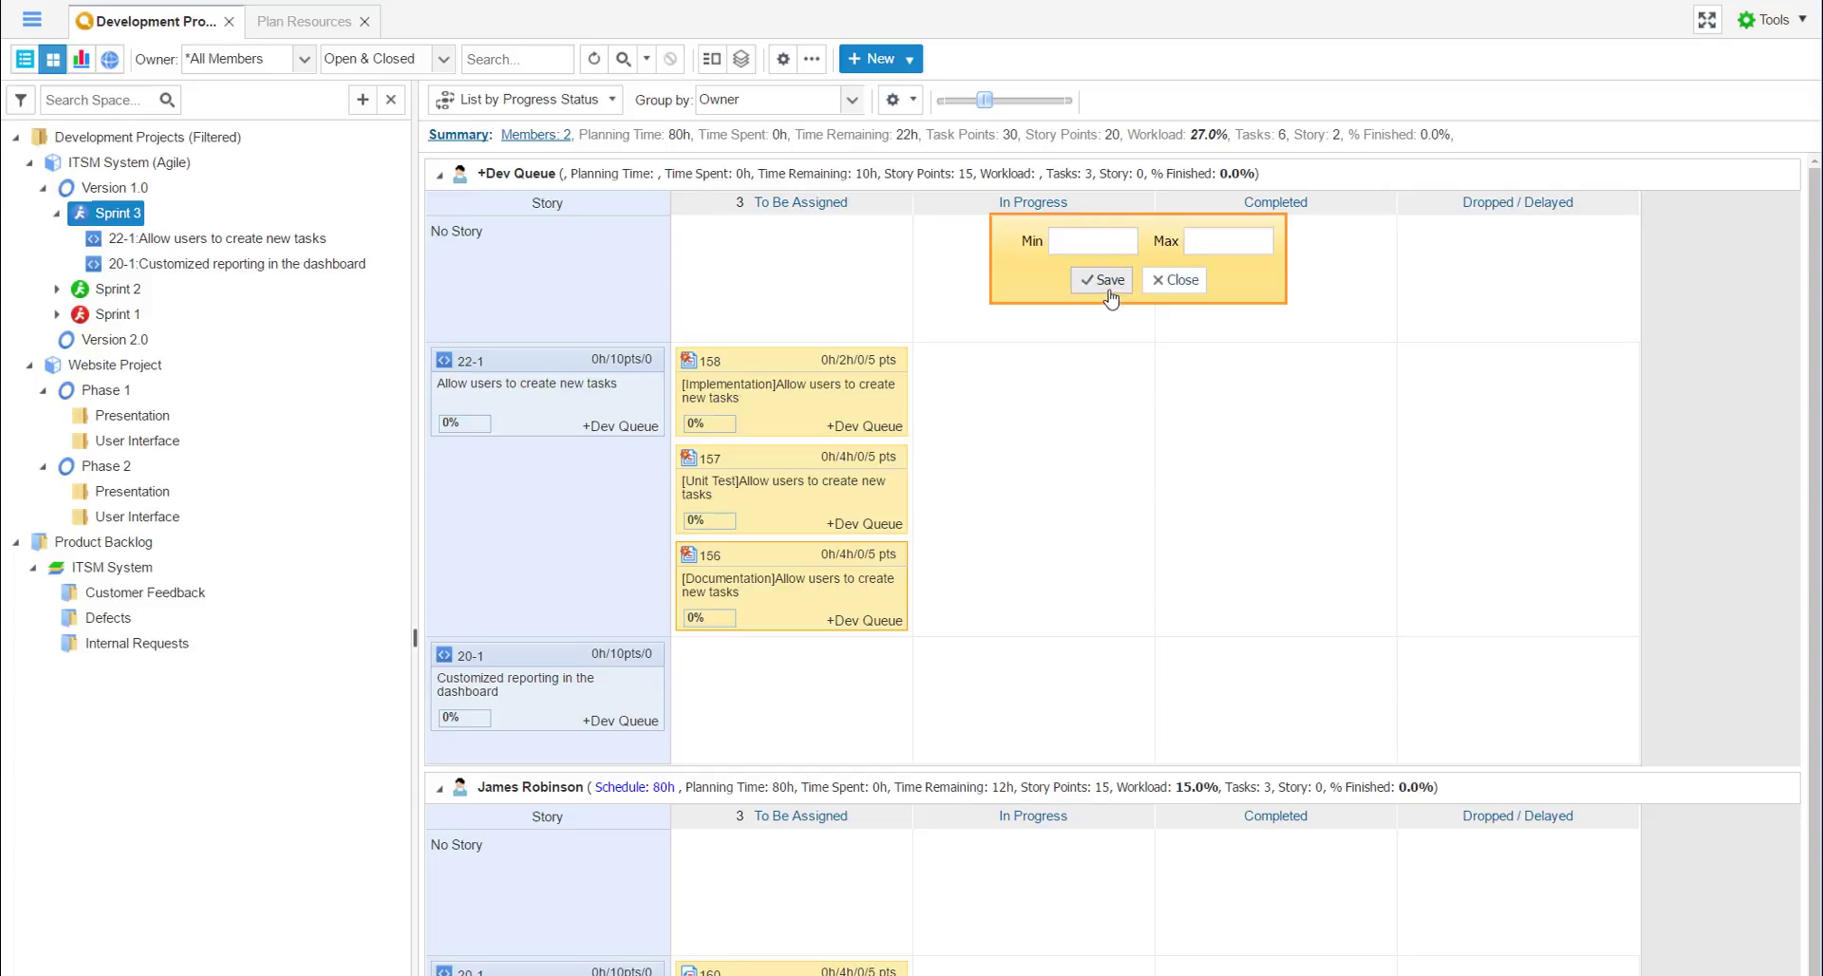
left_click(1173, 280)
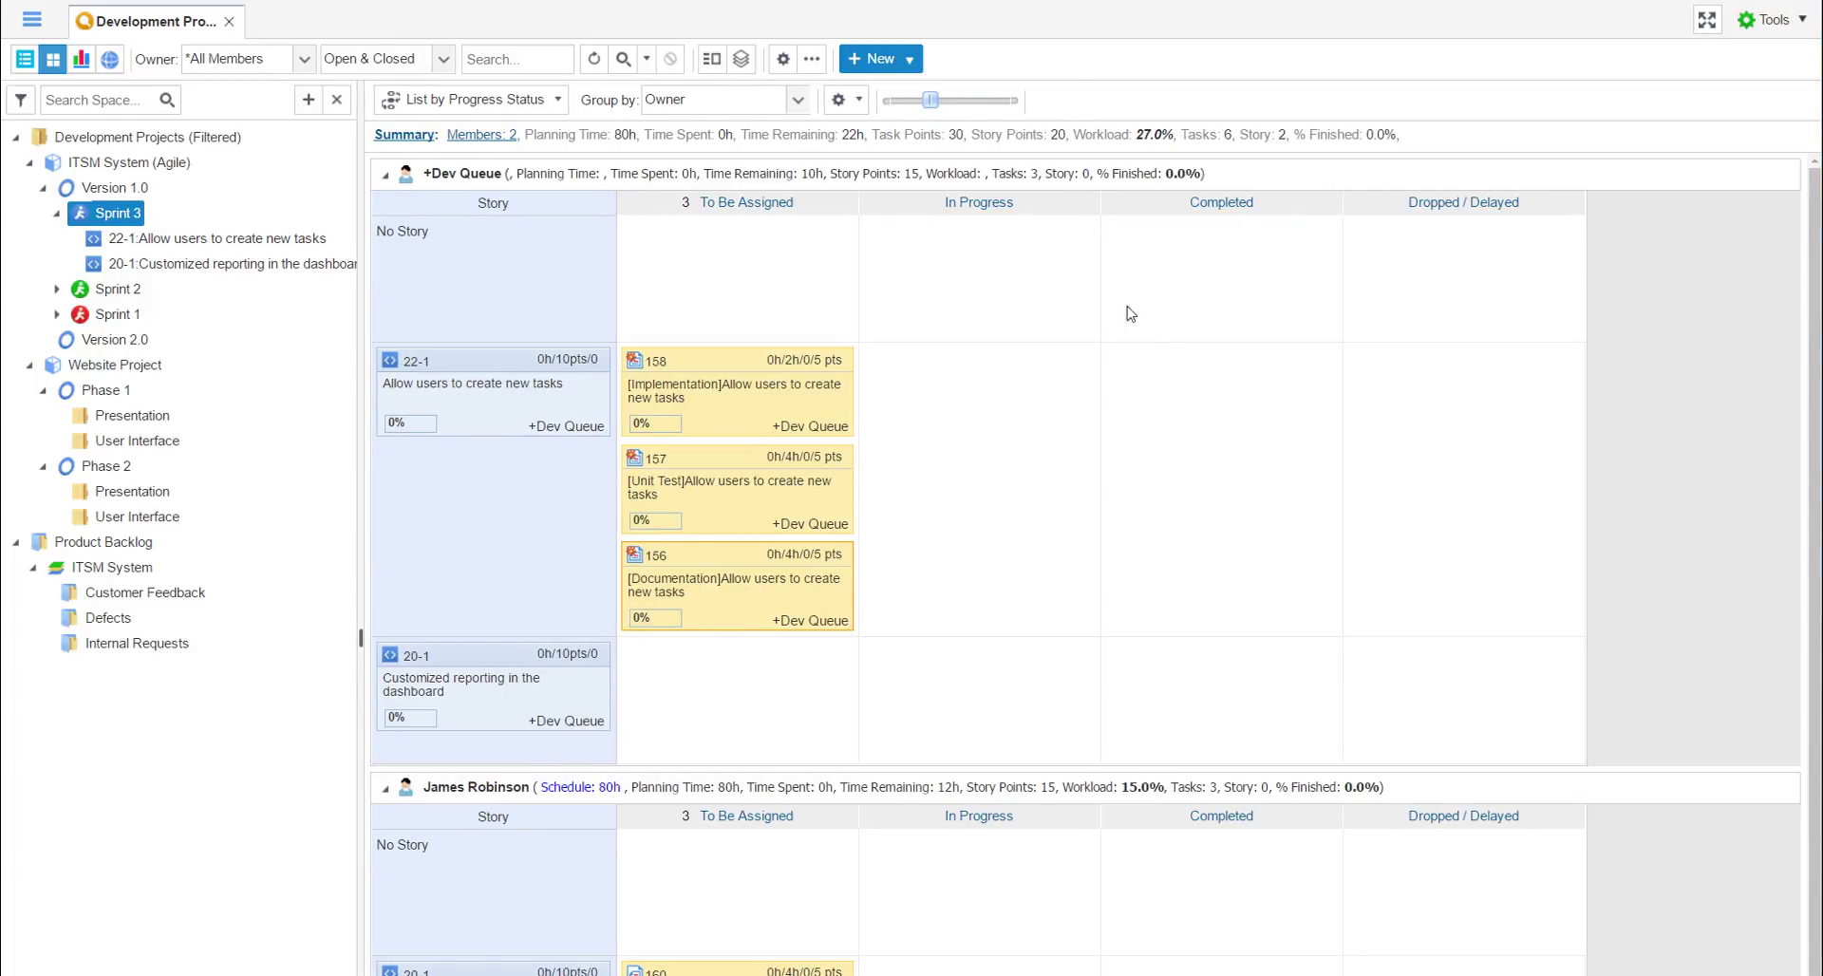
Display Sprint 3 as an issue list and open the documentation task of story 22-1 in full, closing it without changes.
left_click(26, 60)
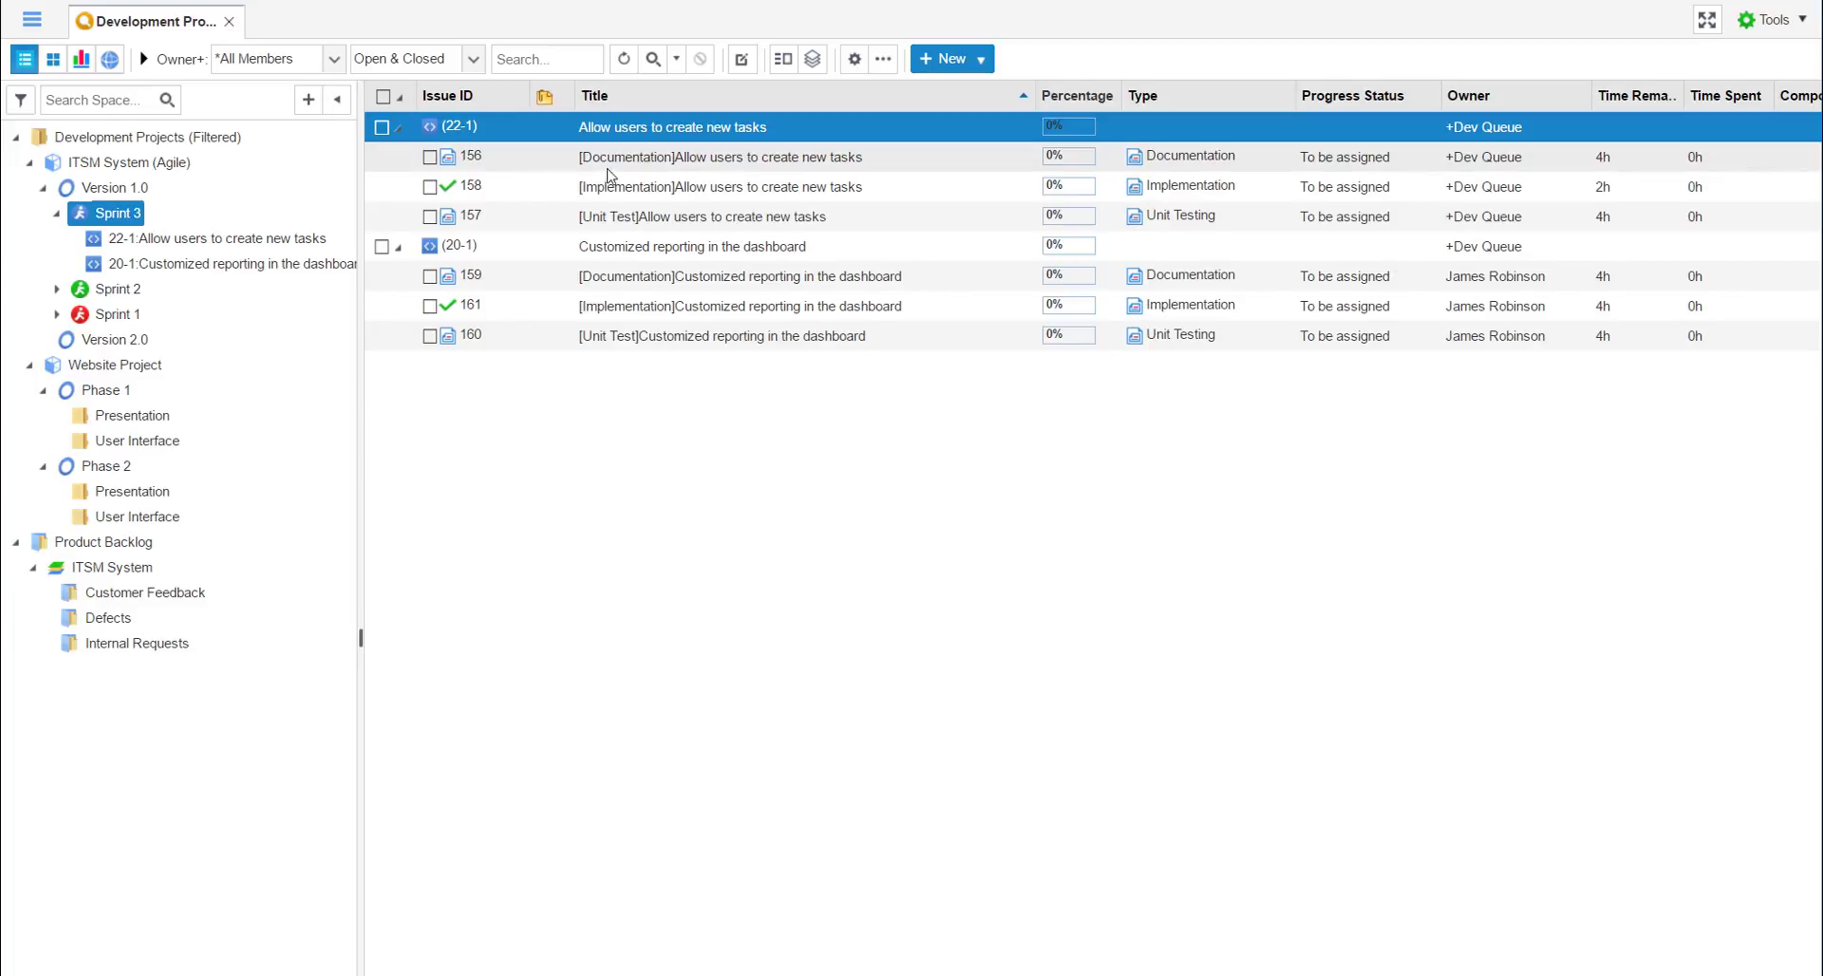
double_click(738, 166)
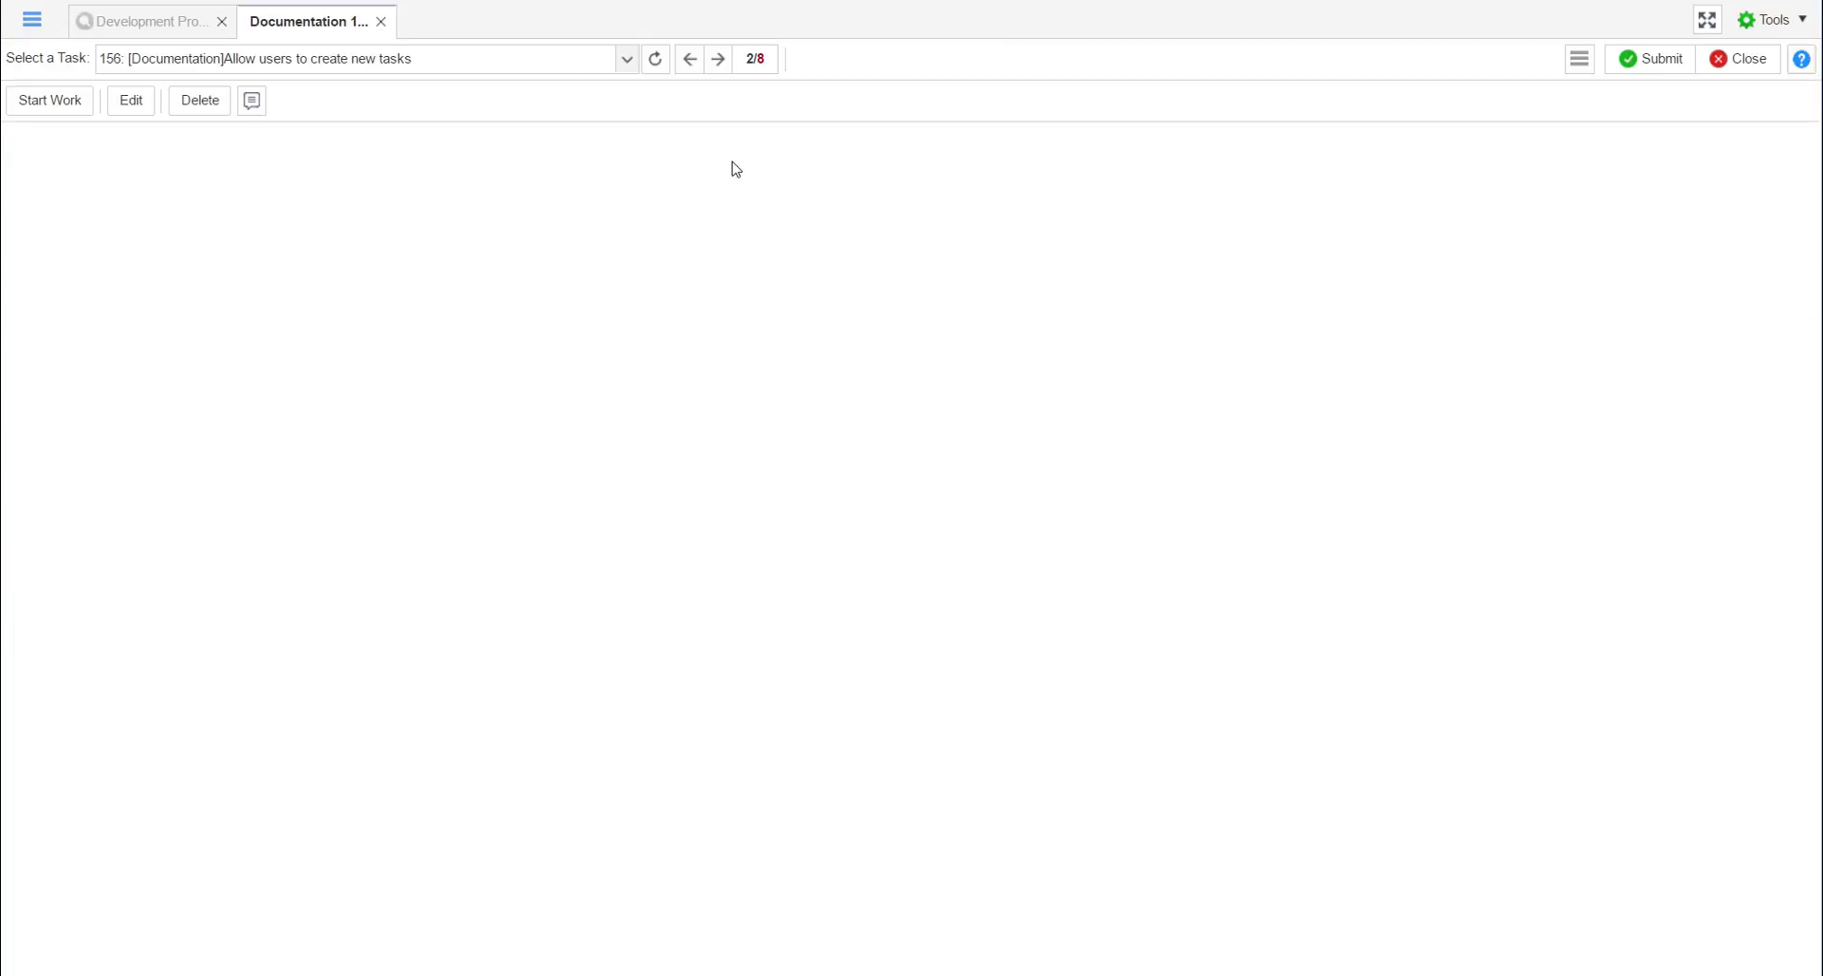
left_click(381, 21)
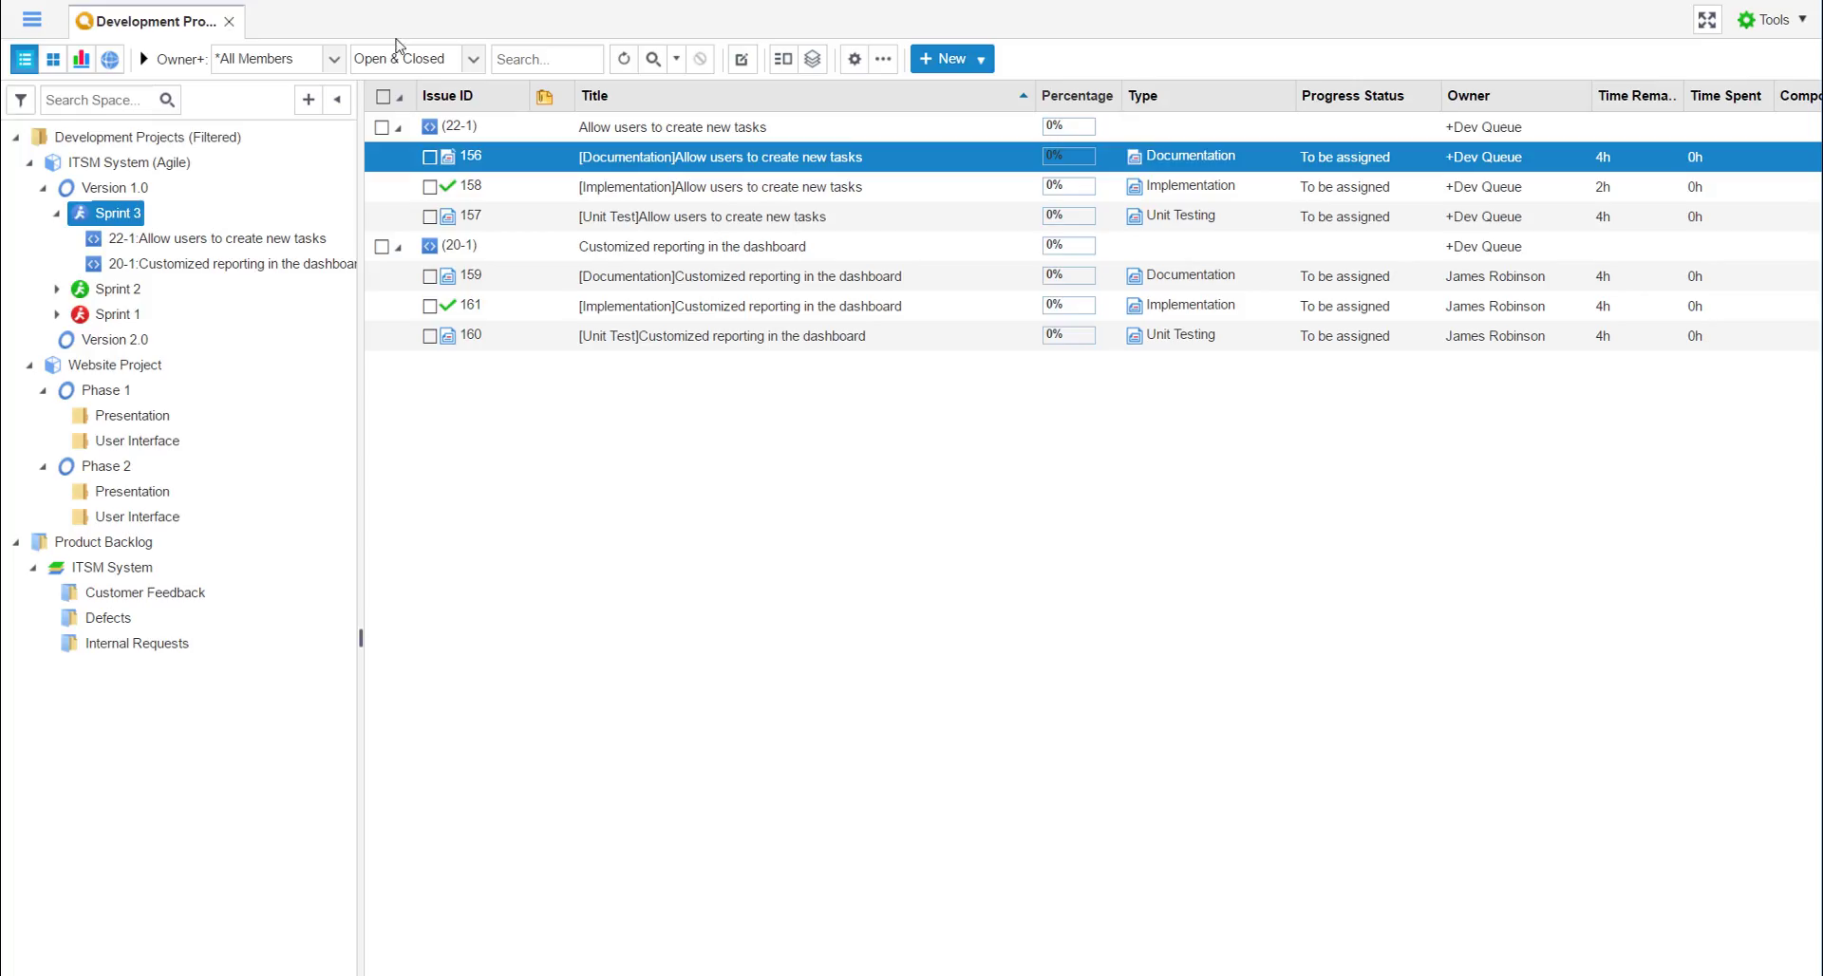
Show the selected documentation task's details beside the issue list and try the Use DevSuite Second Window option.
left_click(784, 61)
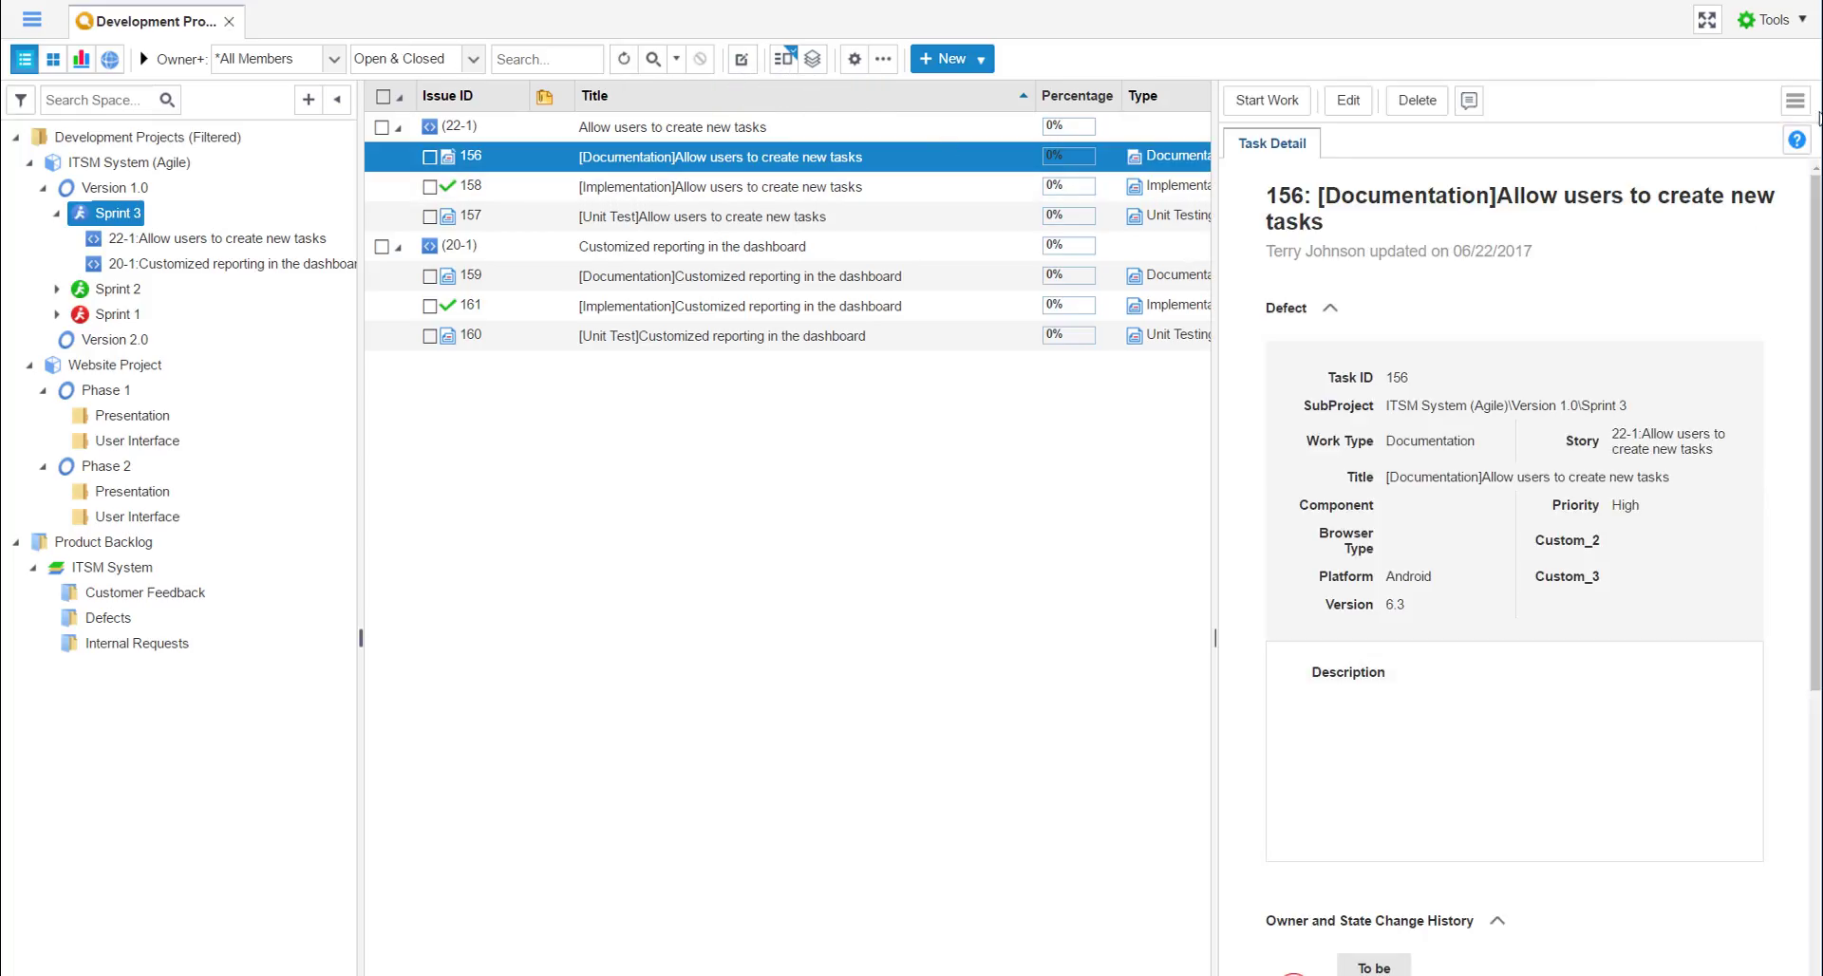
left_click(1771, 19)
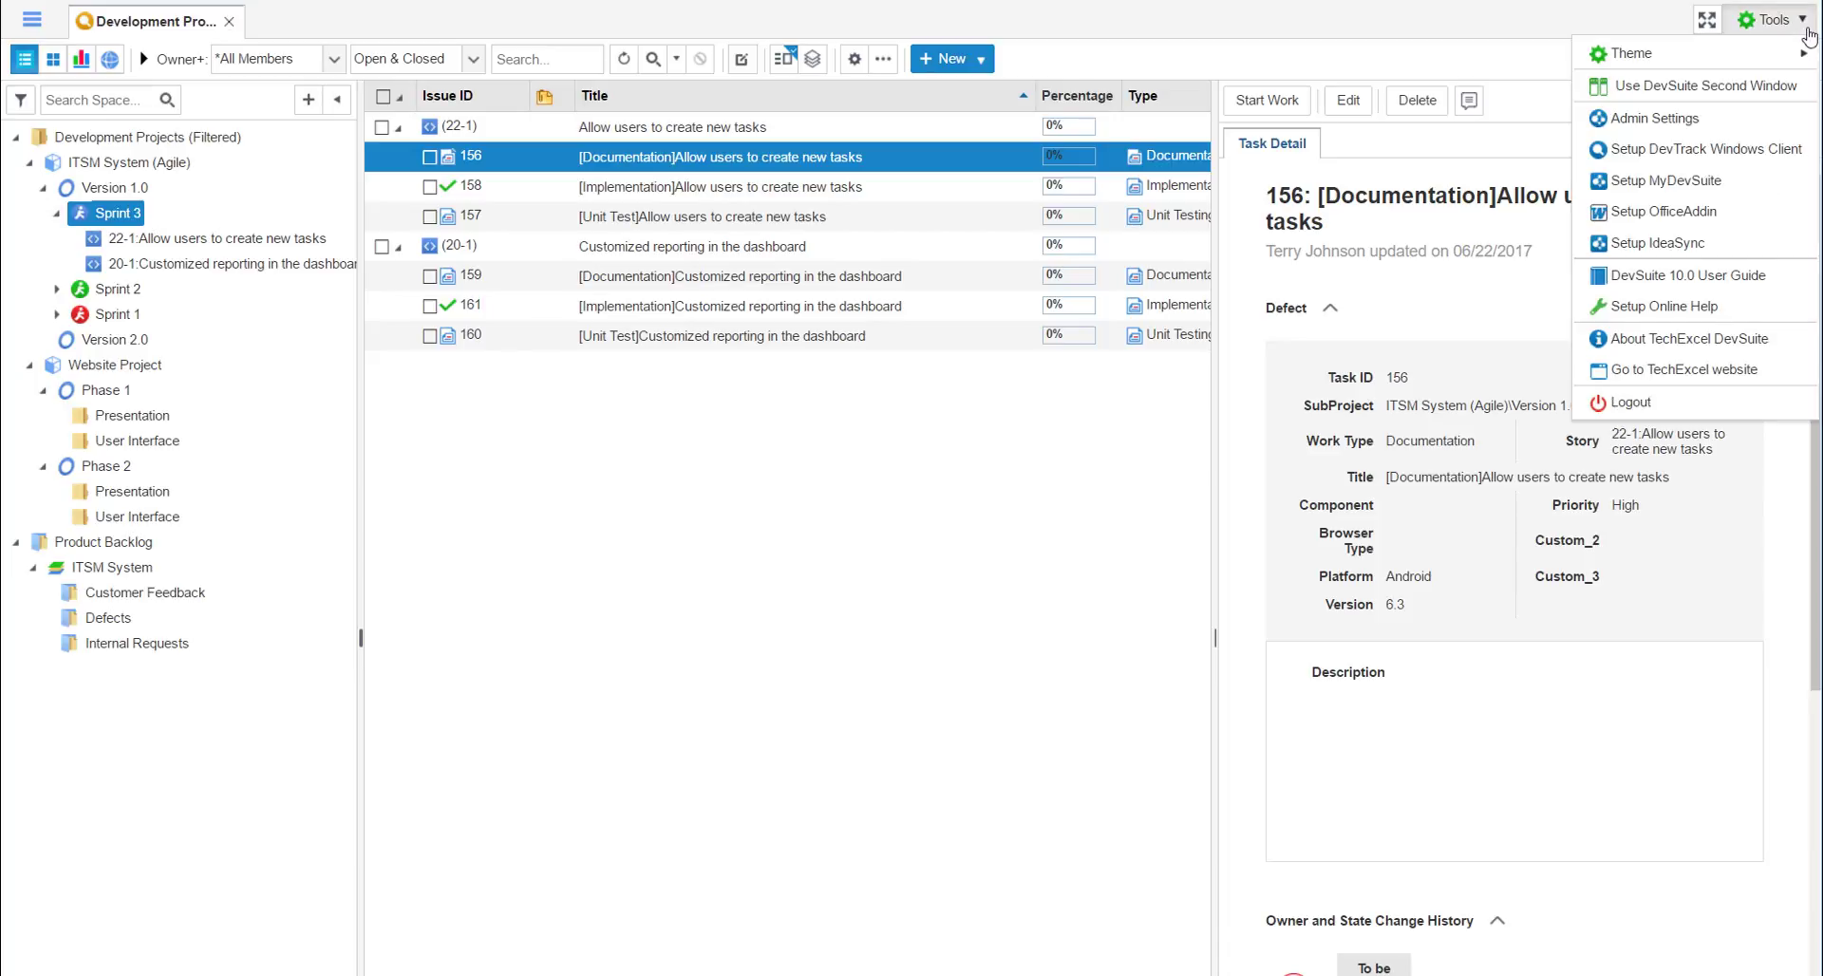
left_click(1771, 85)
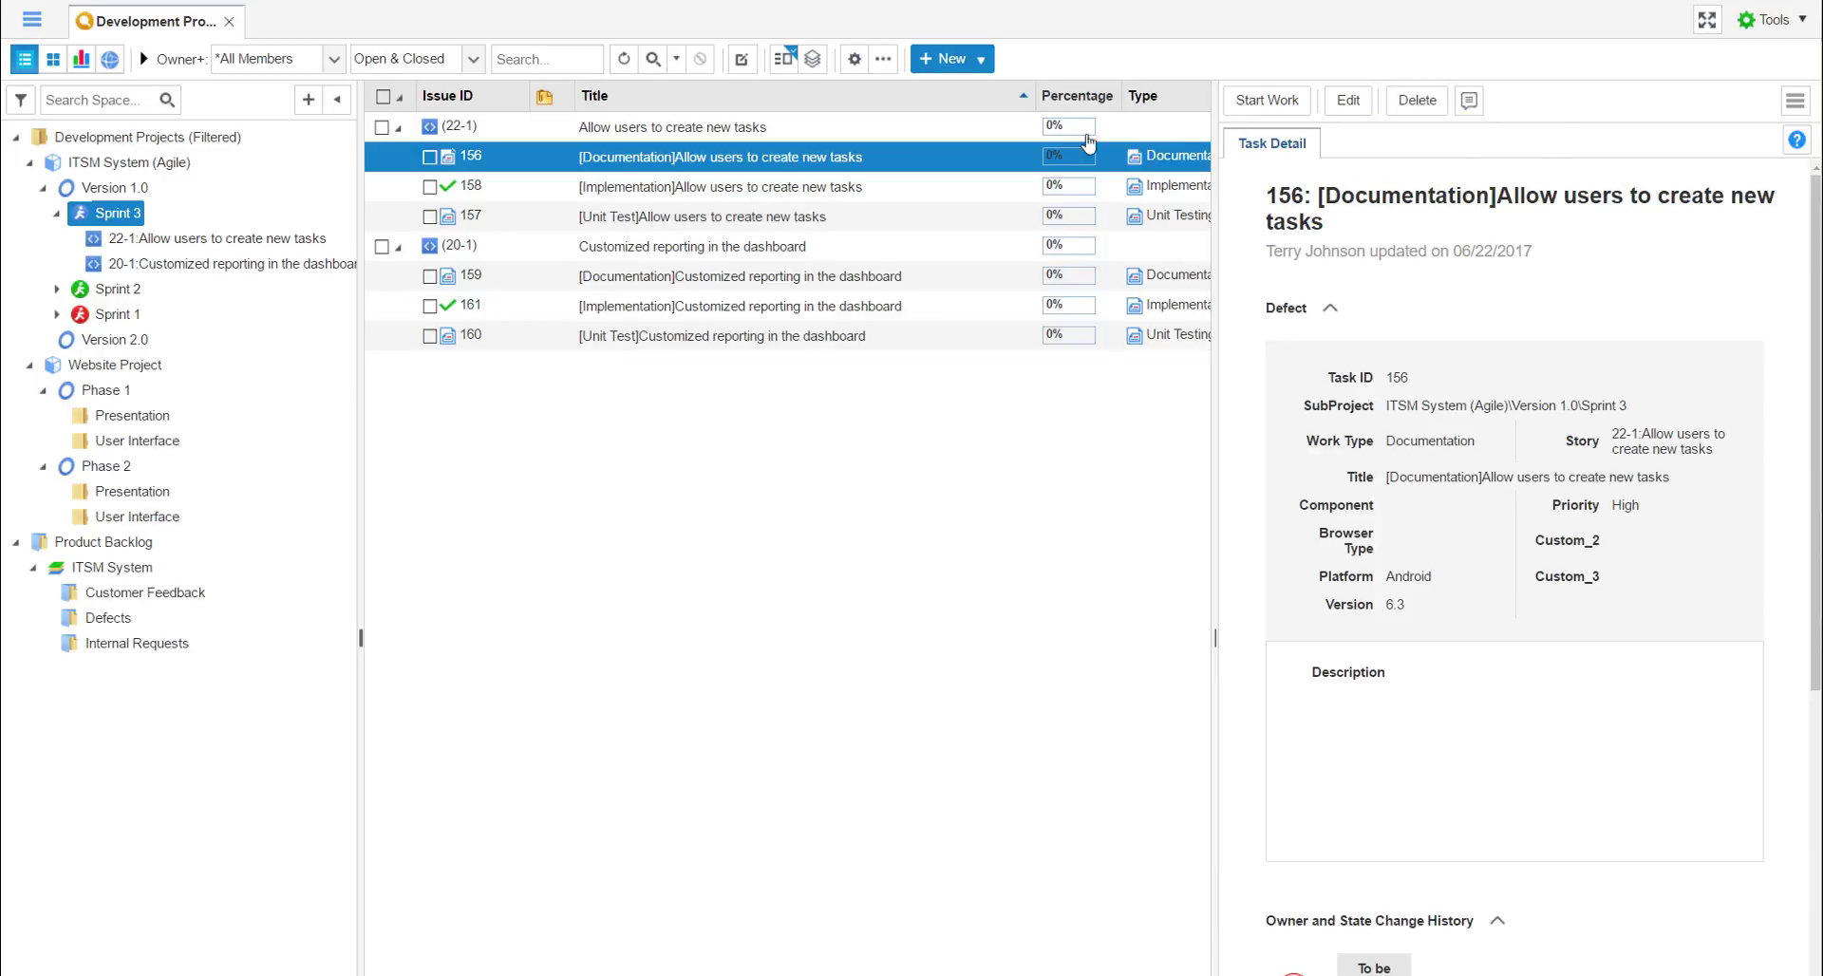
Edit documentation task 156 inline, saving 3h as Time Remaining and 1h as Time Spent, and refresh the issue list.
left_click(740, 67)
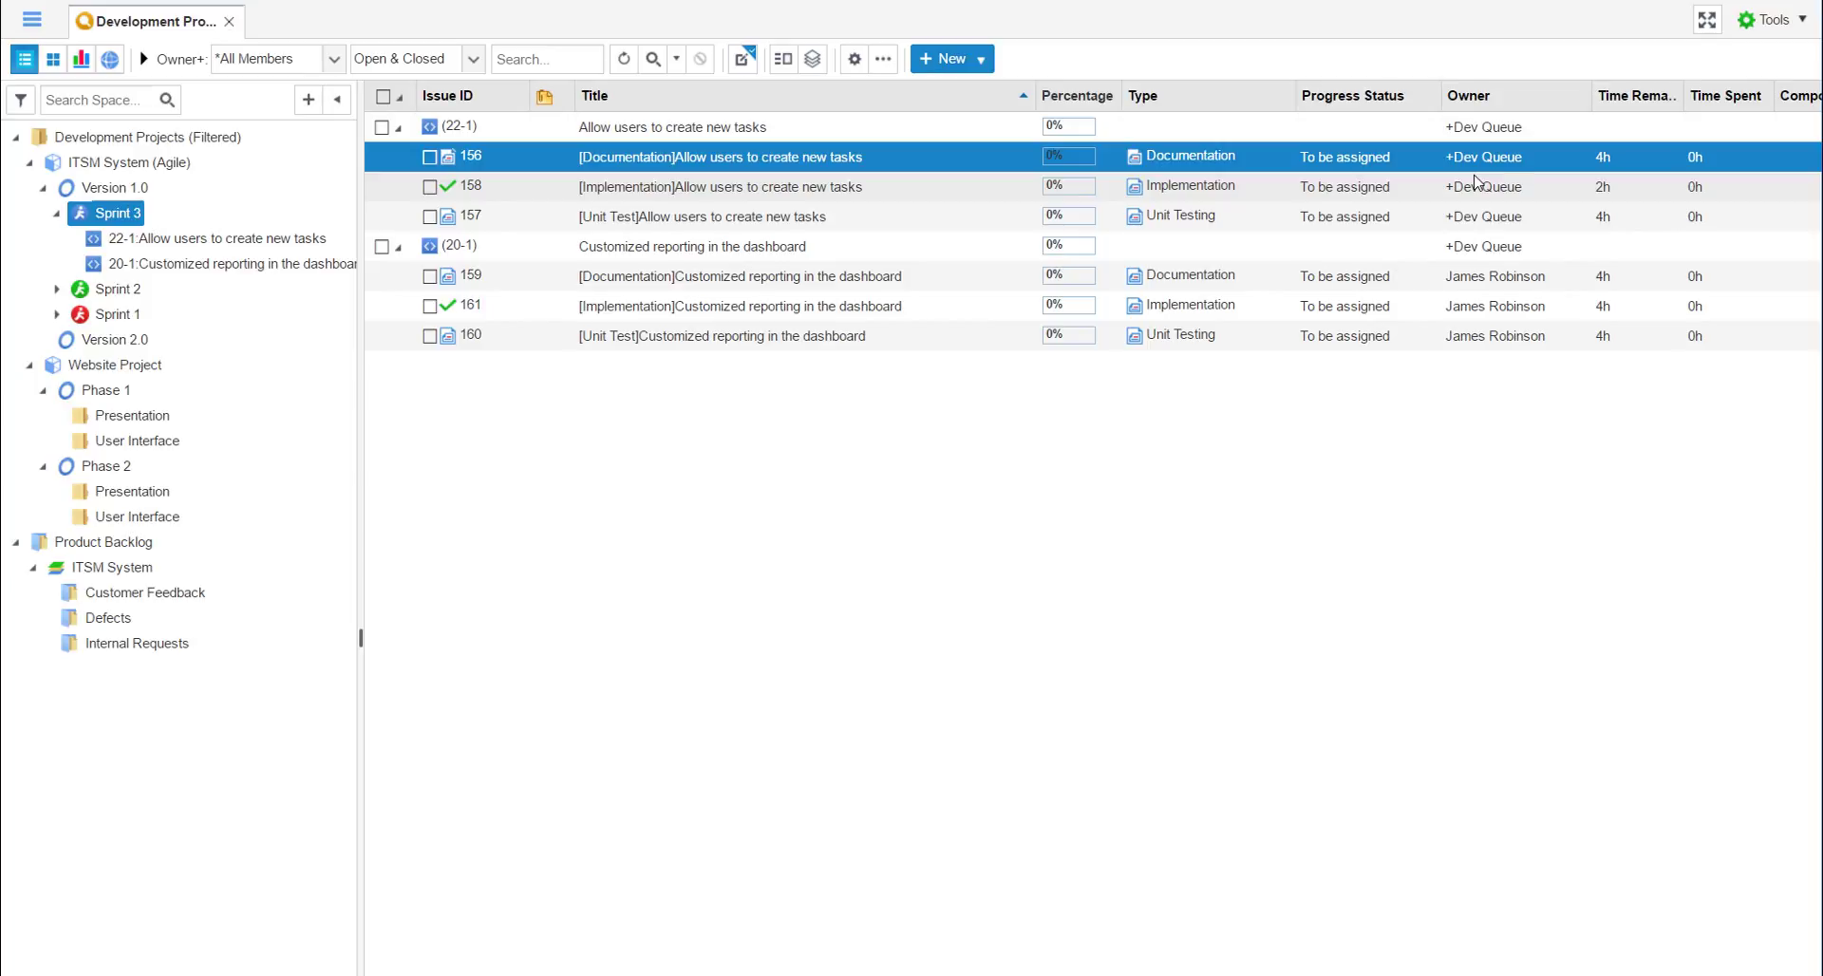
double_click(1611, 163)
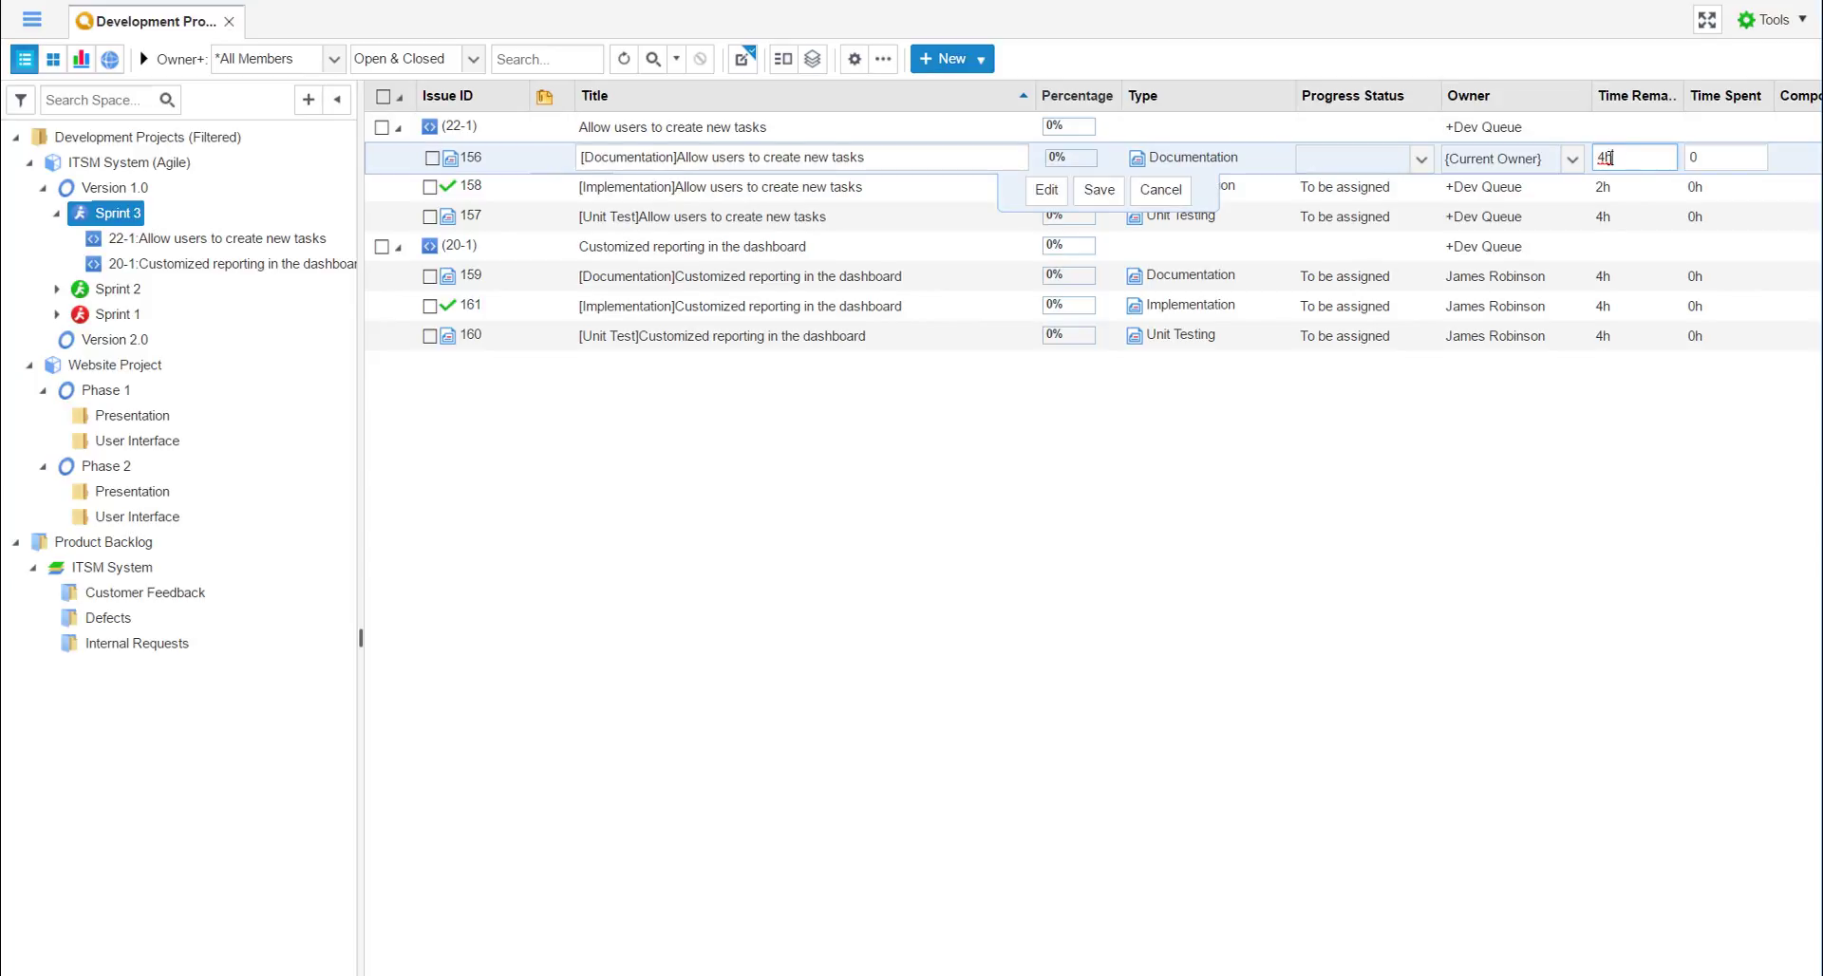
type("3h")
key("Tab")
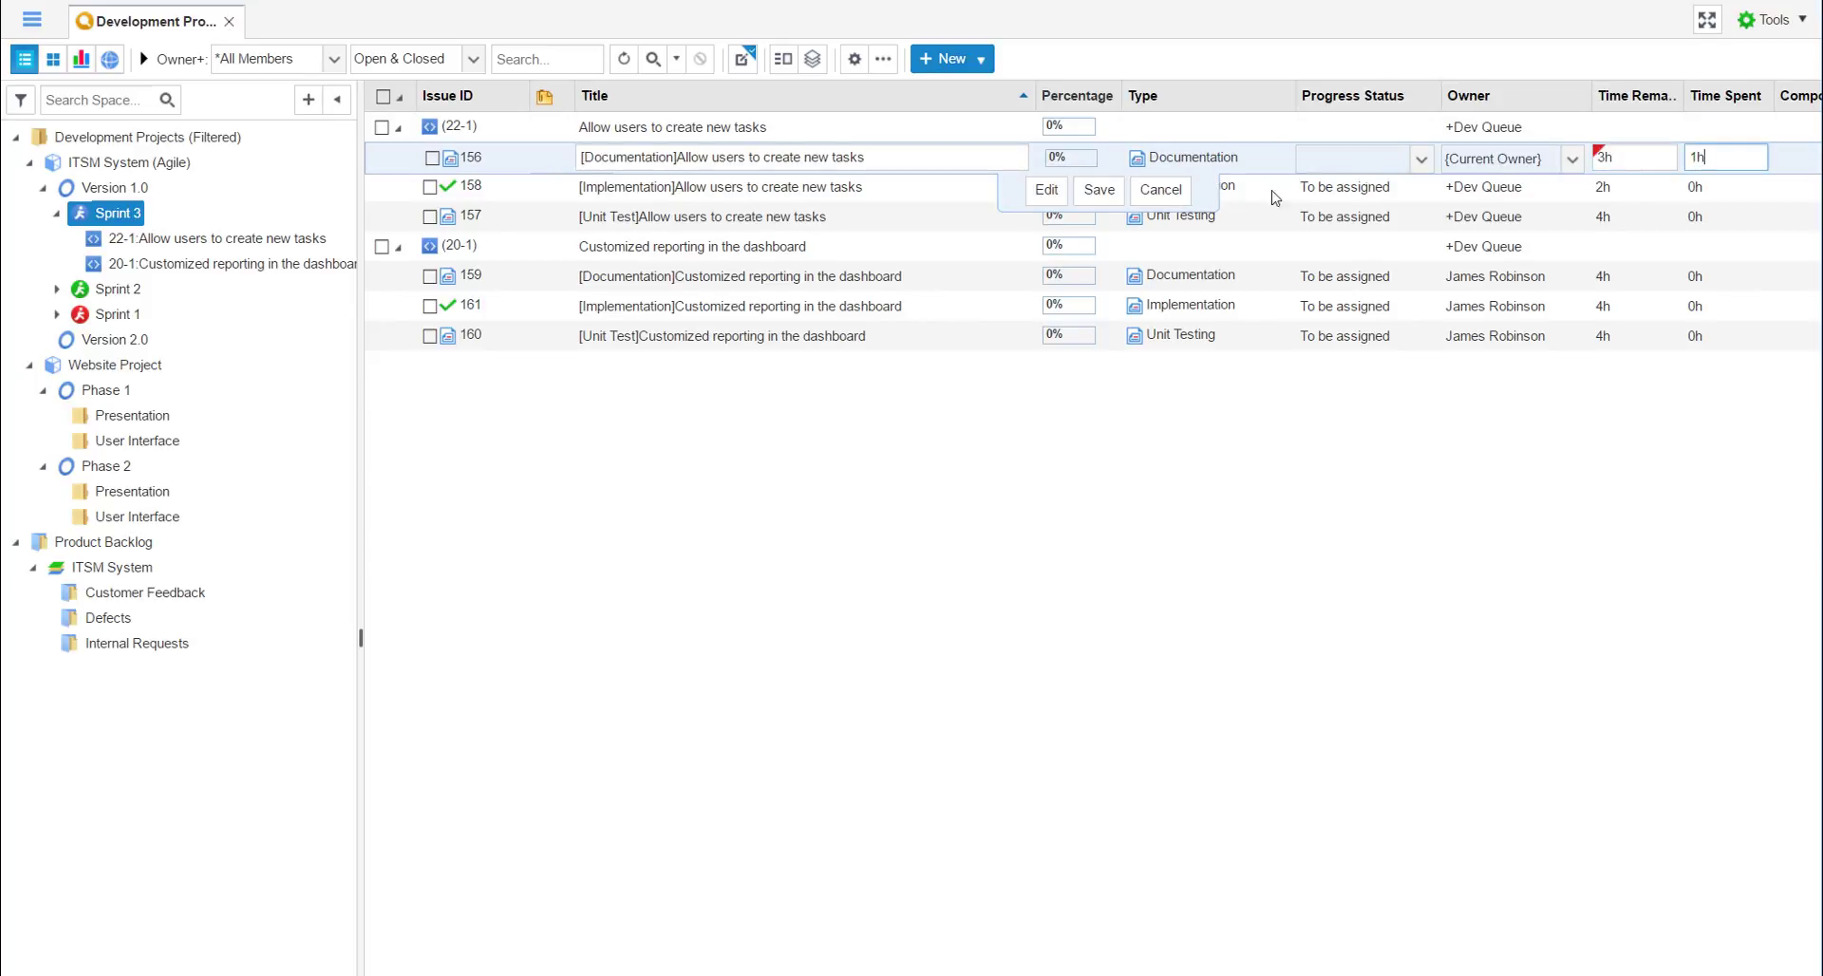
left_click(1099, 189)
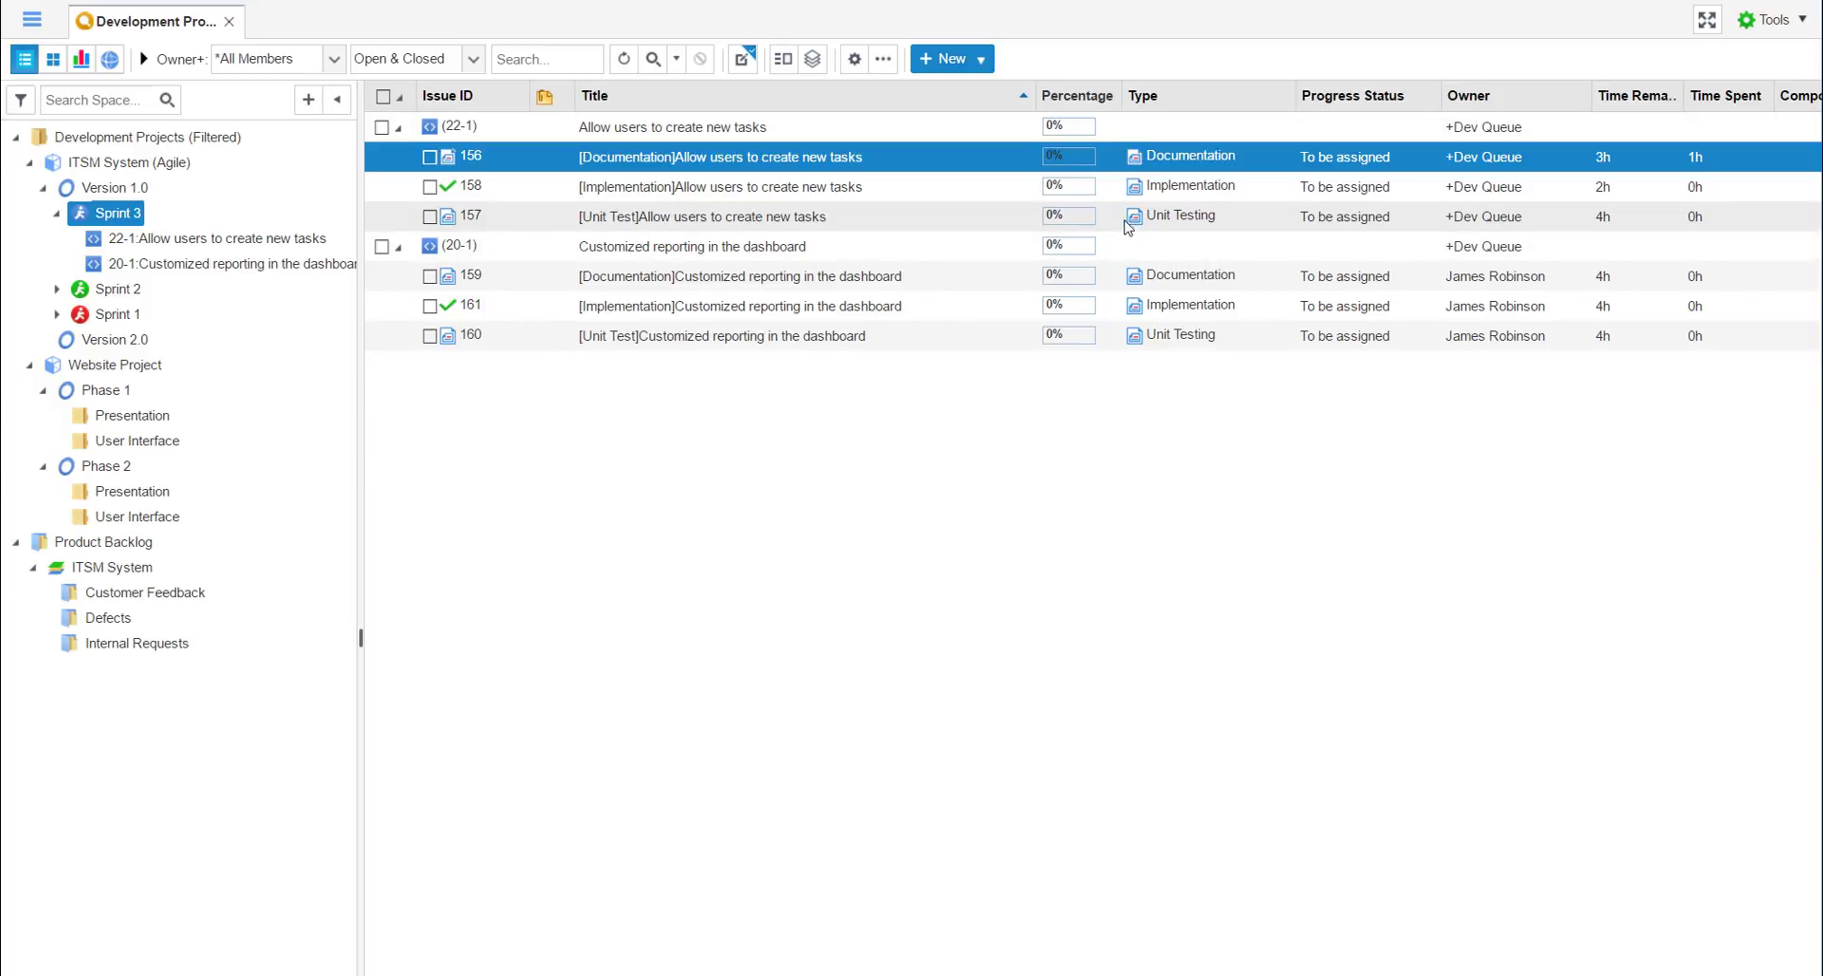
left_click(624, 59)
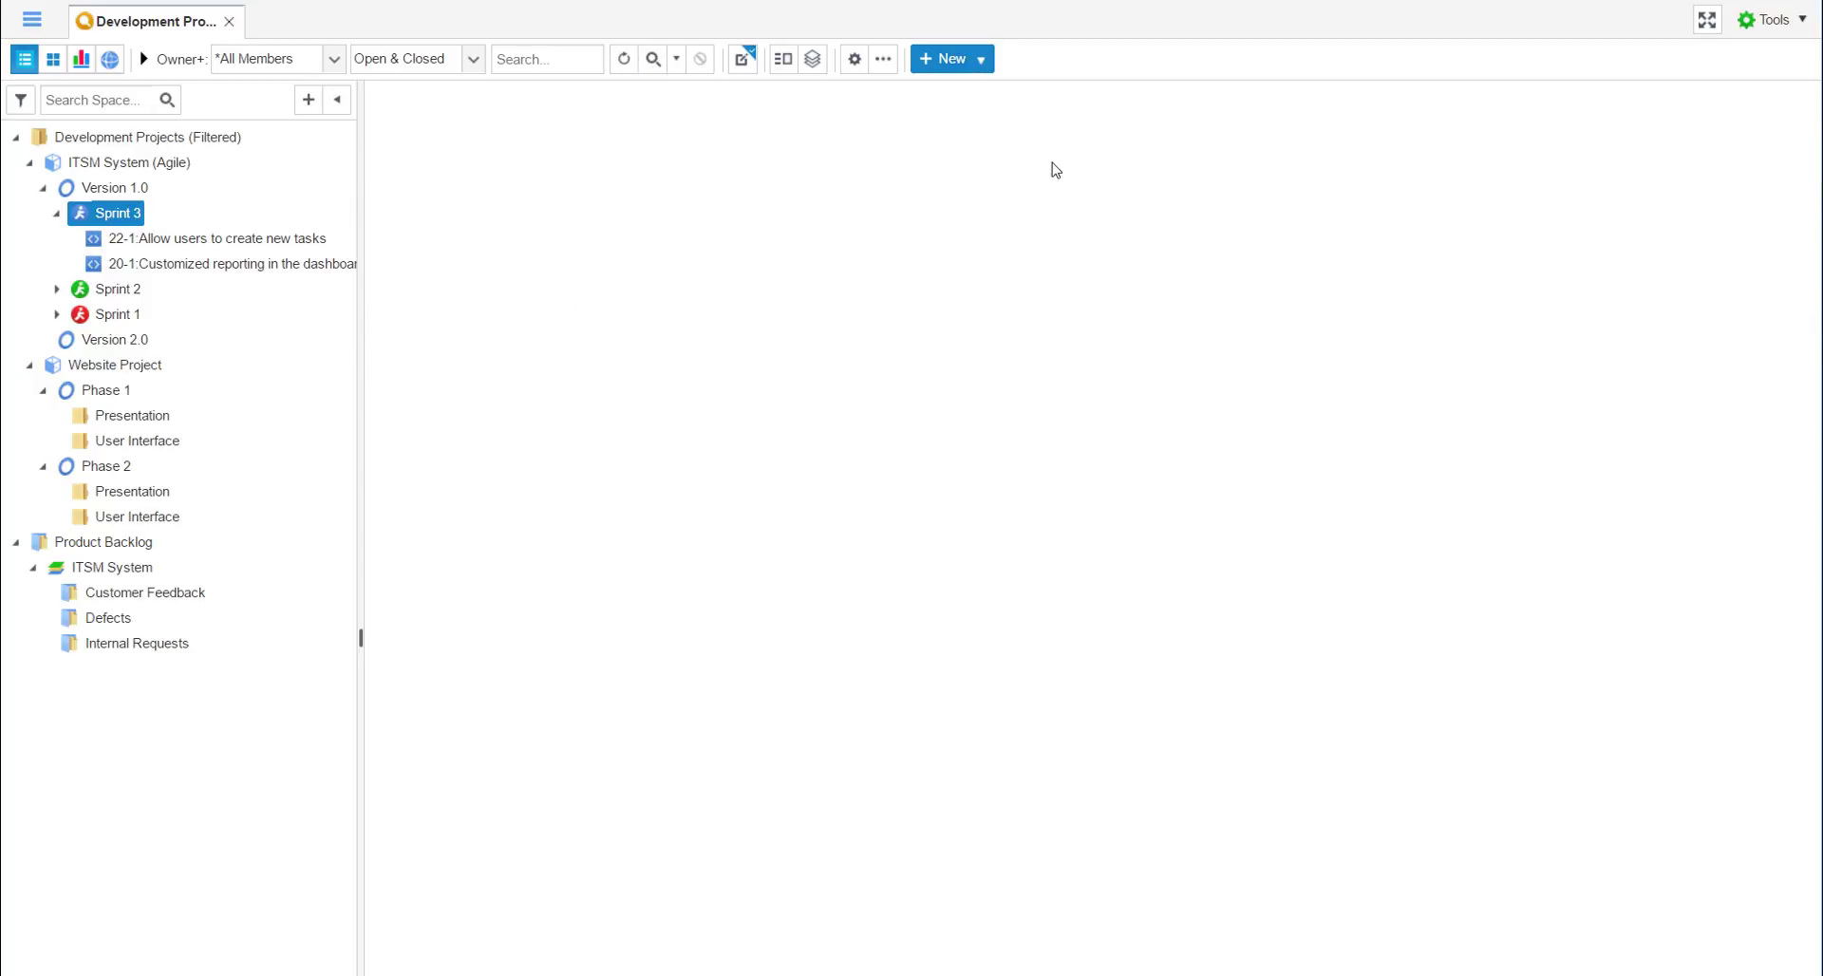